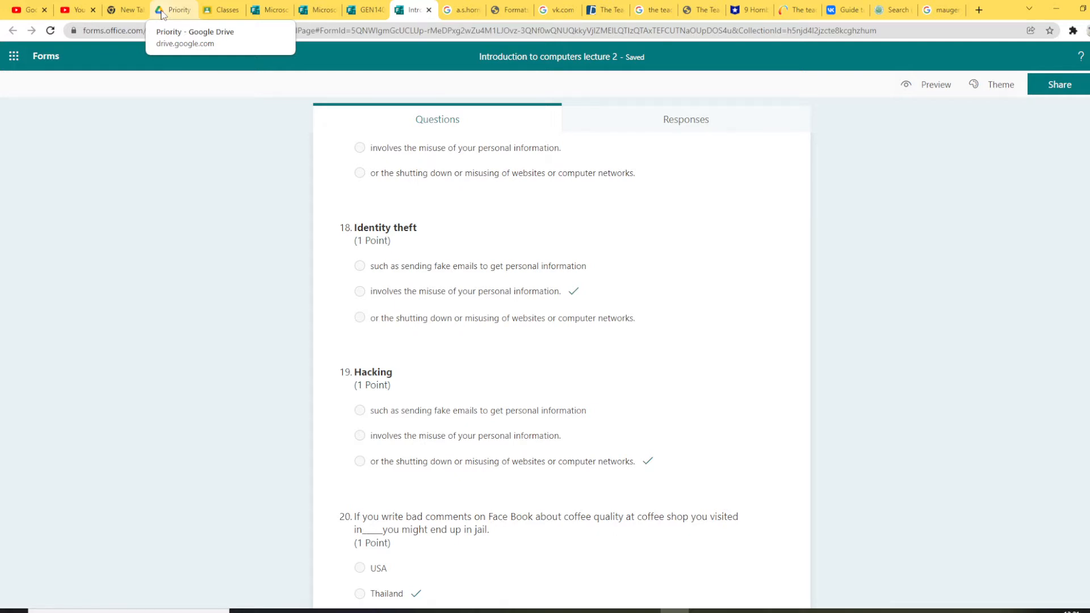
# Step: Switch to the Google Drive tab and open My Drive to list its folders and files
pyautogui.click(163, 11)
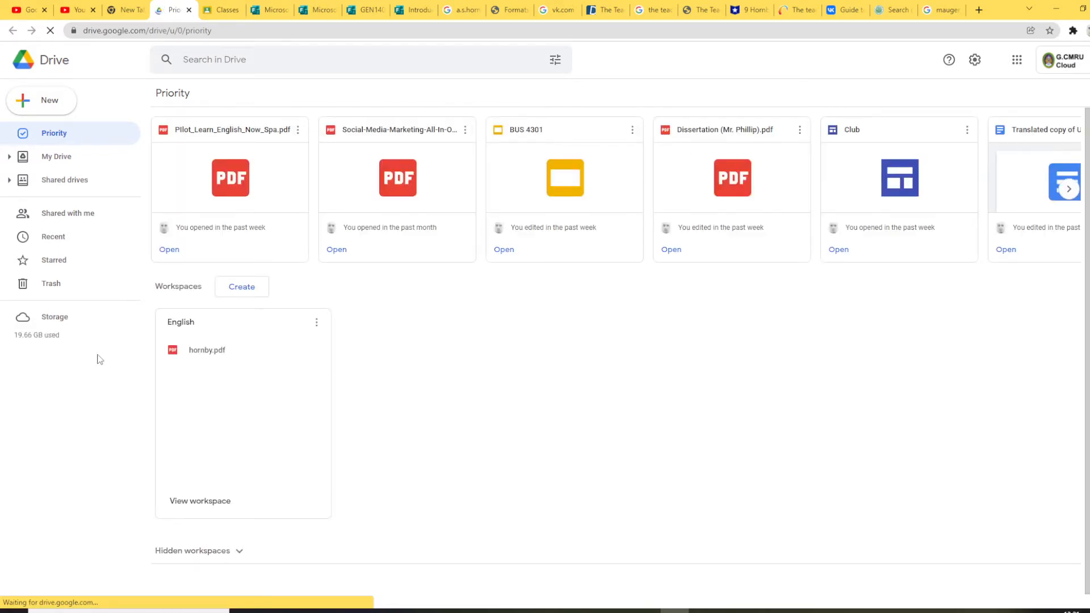
pyautogui.click(67, 166)
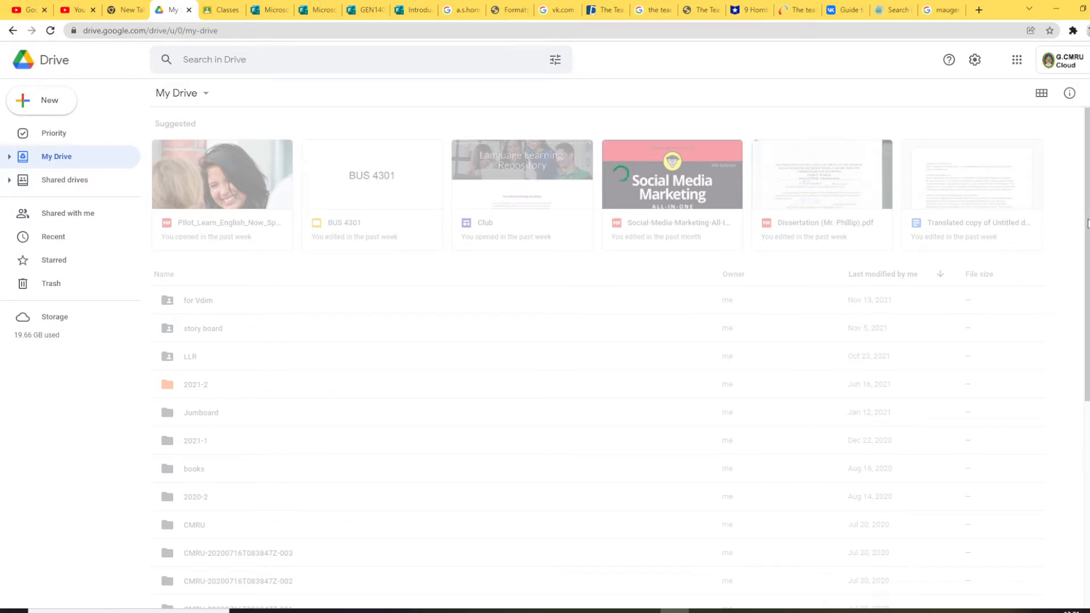
pyautogui.moveTo(1087, 223); pyautogui.dragTo(1073, 373)
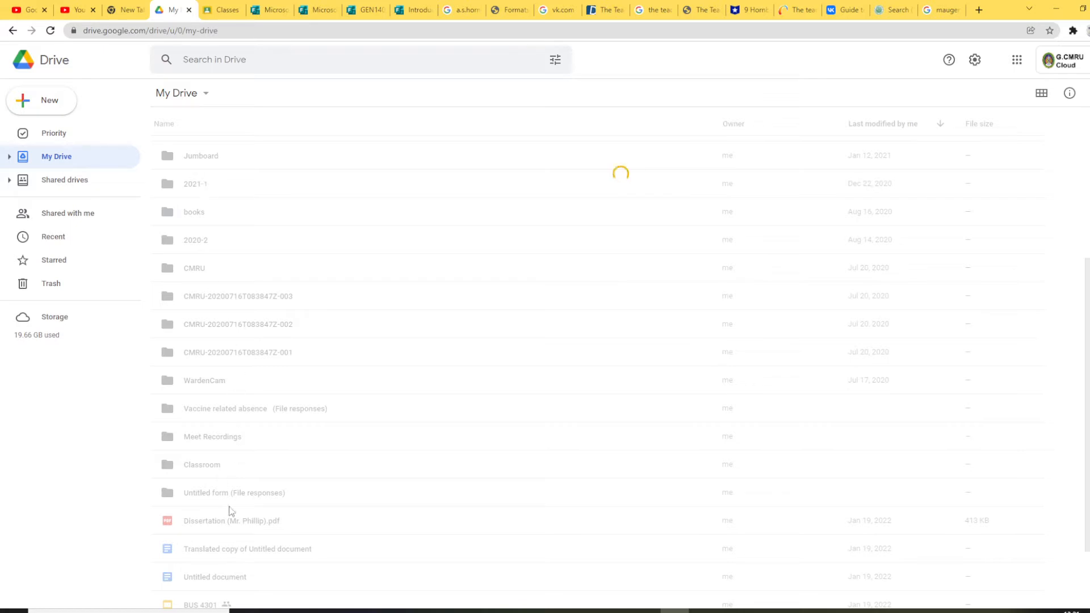
pyautogui.scroll(-2, 205, 456)
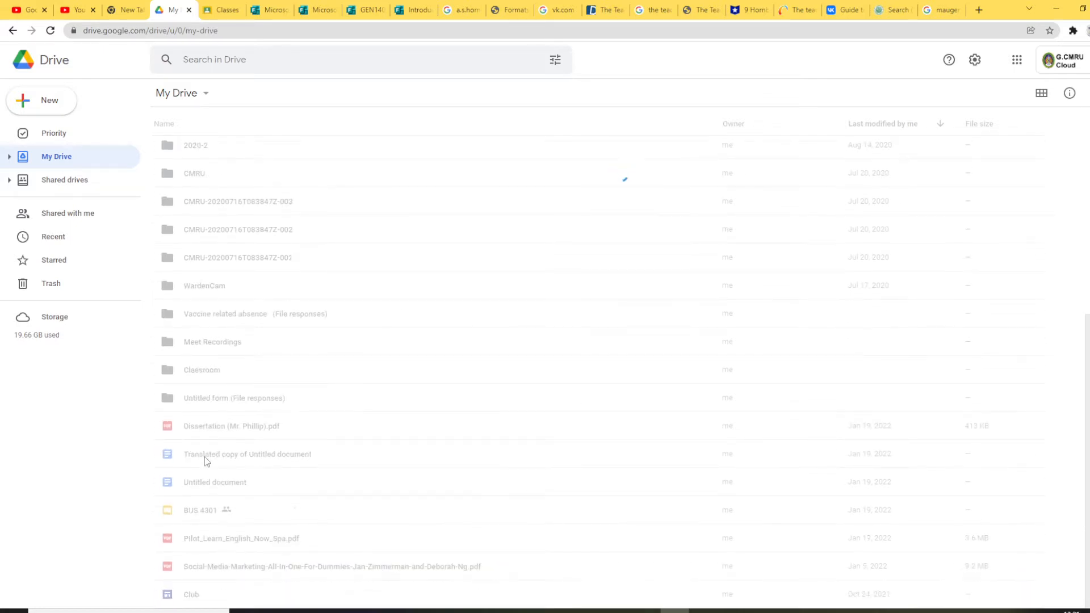
pyautogui.scroll(5, 204, 457)
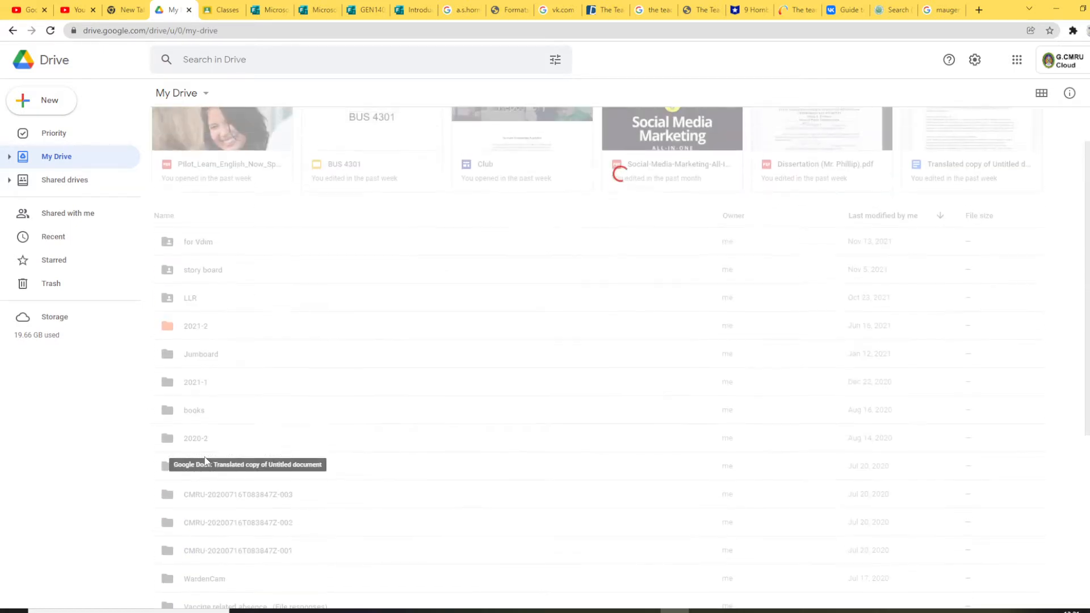
pyautogui.scroll(1, 205, 461)
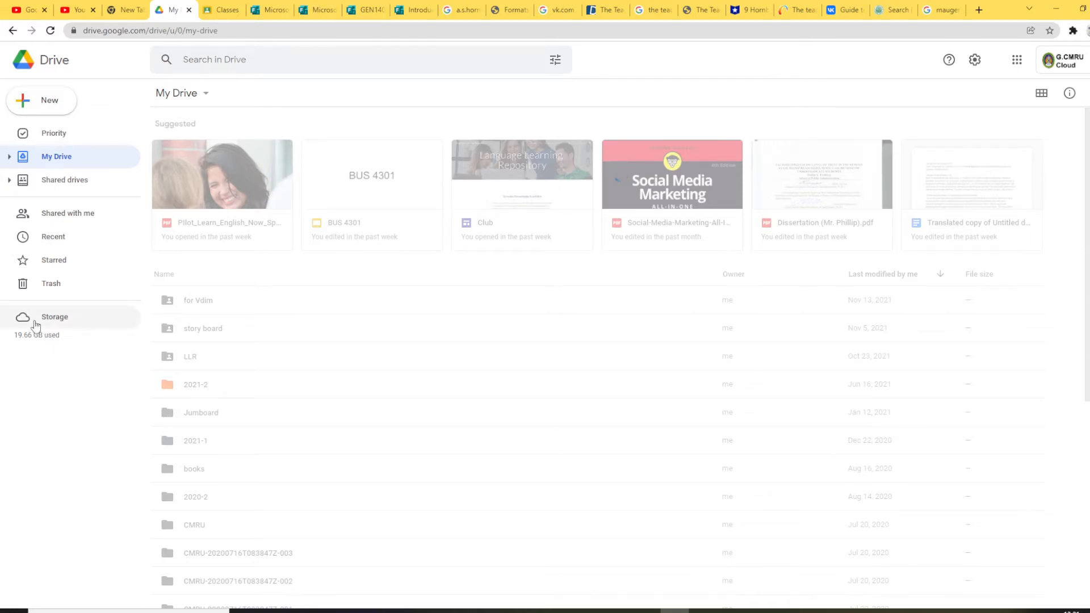
pyautogui.click(57, 101)
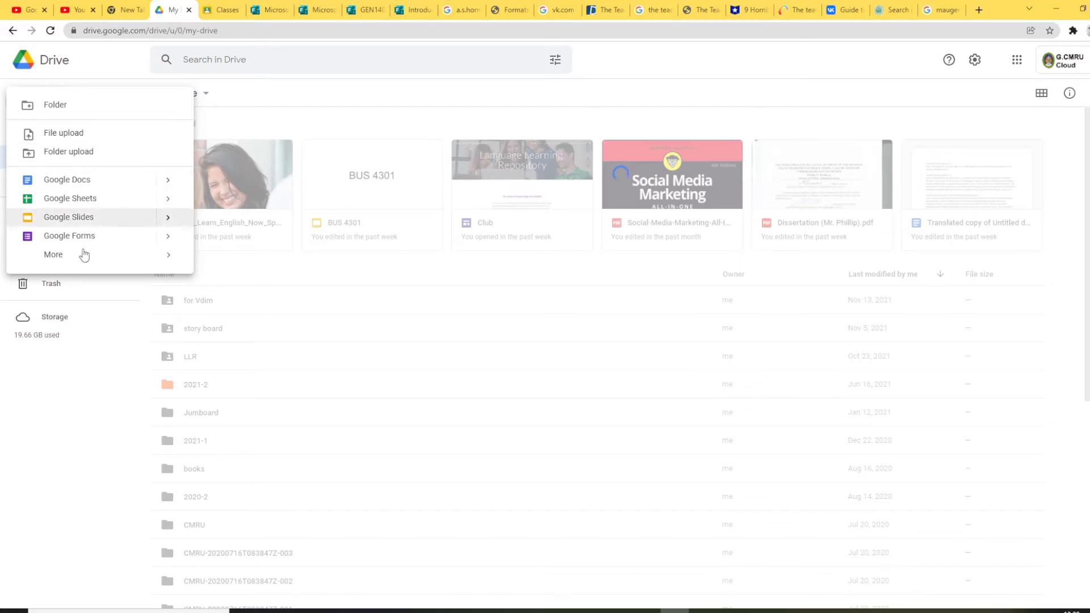
pyautogui.moveTo(54, 255)
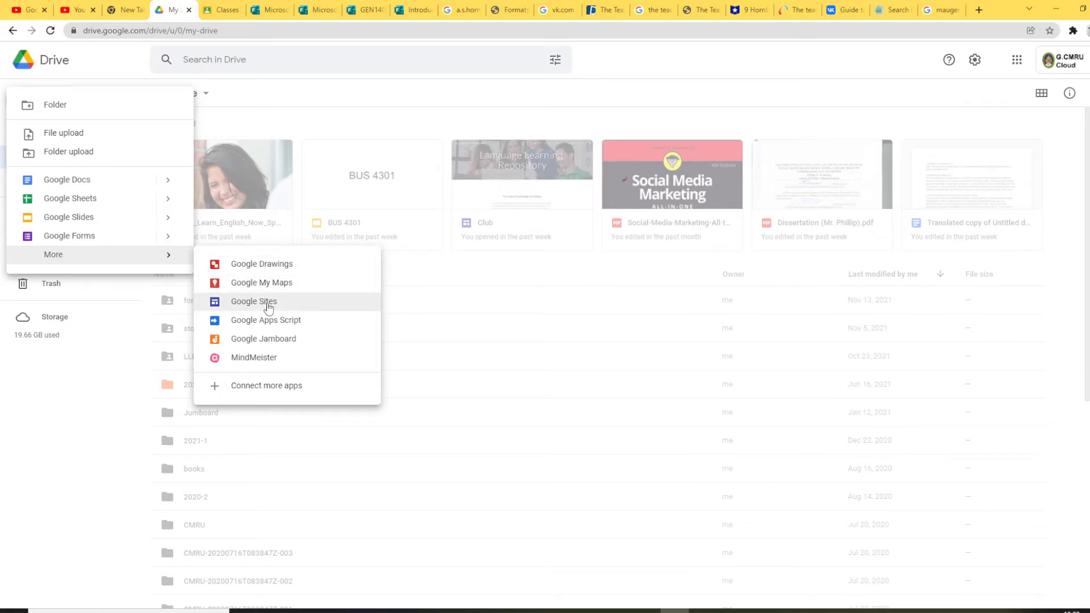
pyautogui.click(73, 390)
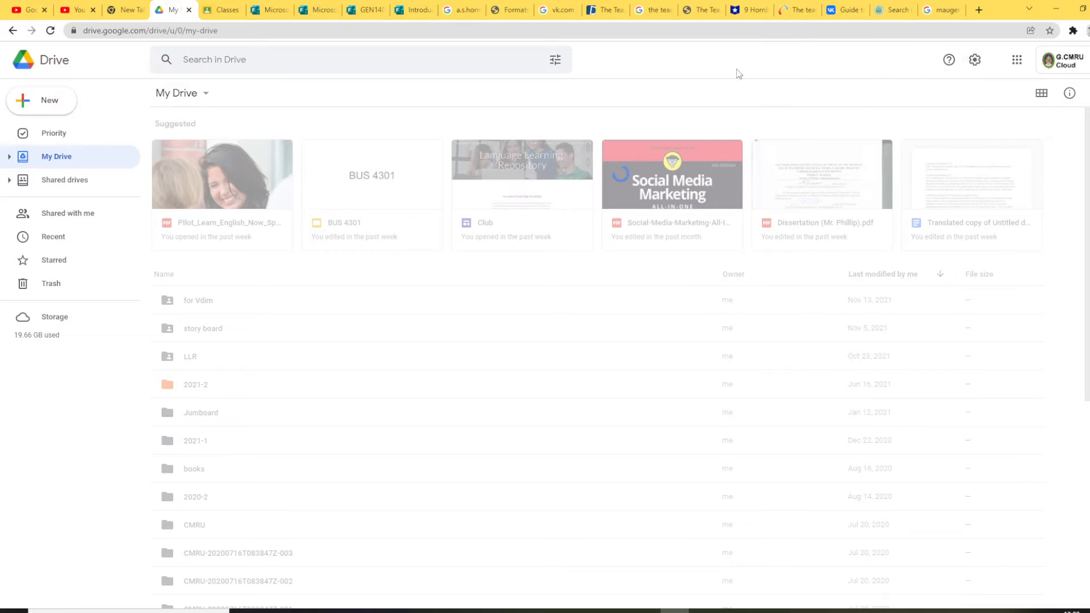
# Step: Open the gear menu to reveal Settings, Get Drive for desktop and Keyboard shortcuts
pyautogui.click(975, 60)
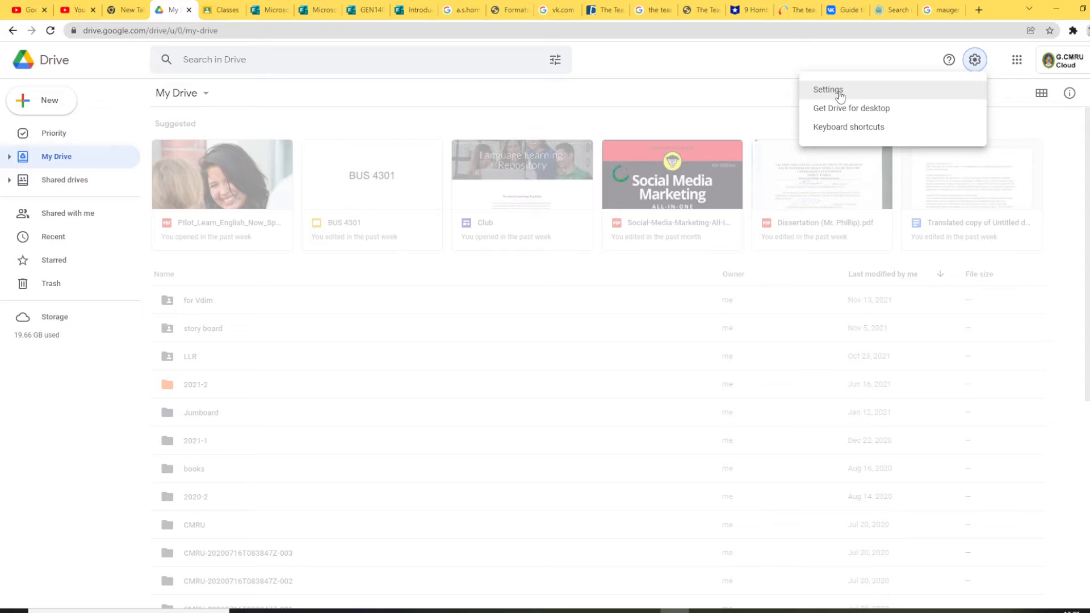
# Step: In Drive Settings, enable Offline for recent Docs, Sheets and Slides, then view Notifications
pyautogui.click(839, 91)
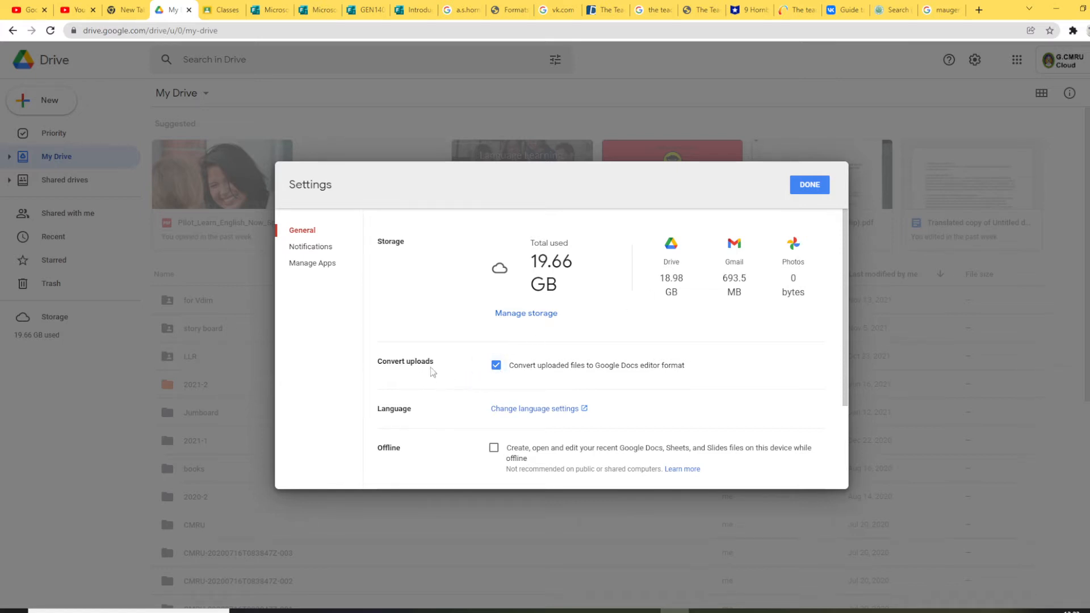
pyautogui.click(494, 450)
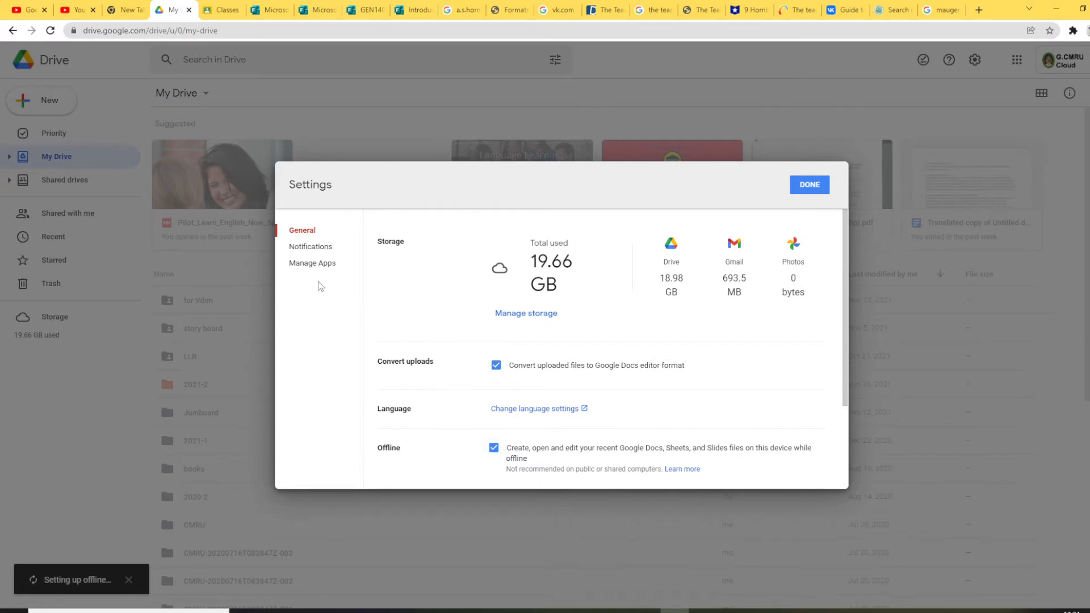
pyautogui.click(321, 250)
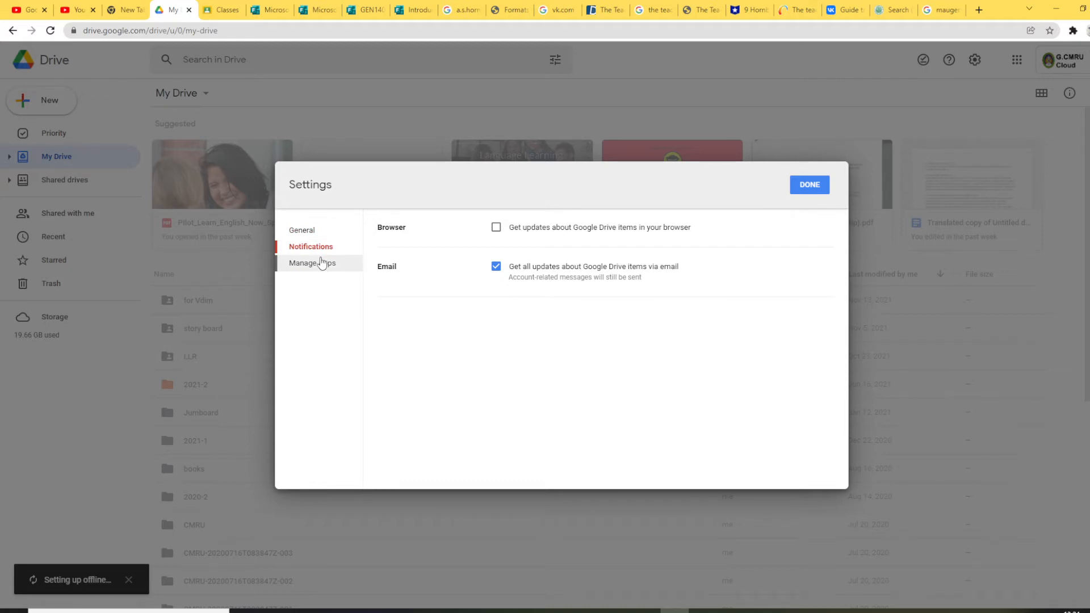
# Step: Enable browser notifications, then browse connected apps like AppSheet, DocHub and Google Apps Script
pyautogui.click(495, 229)
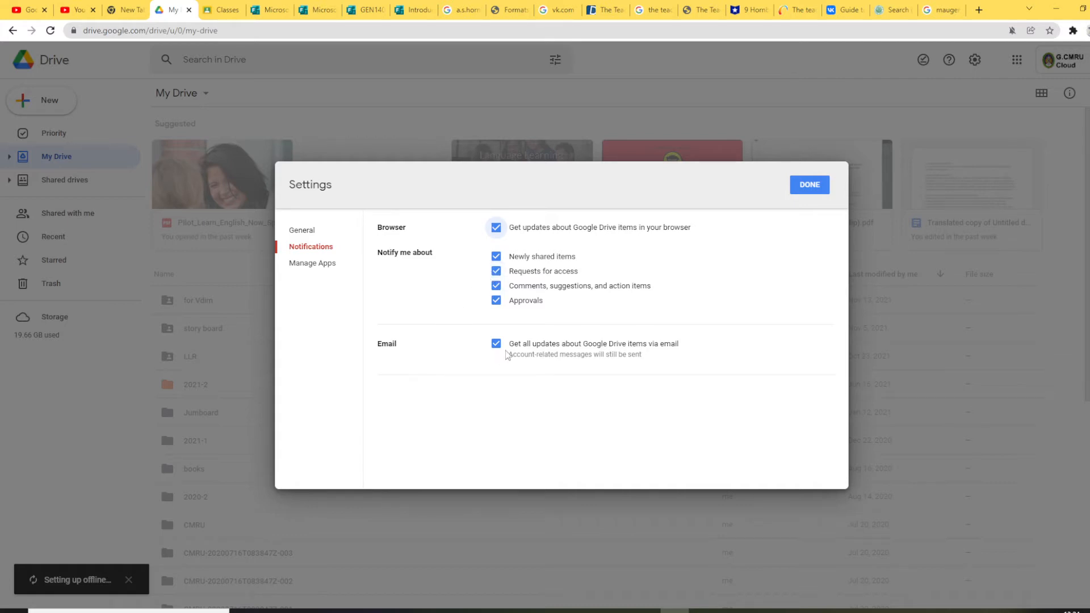
pyautogui.click(321, 272)
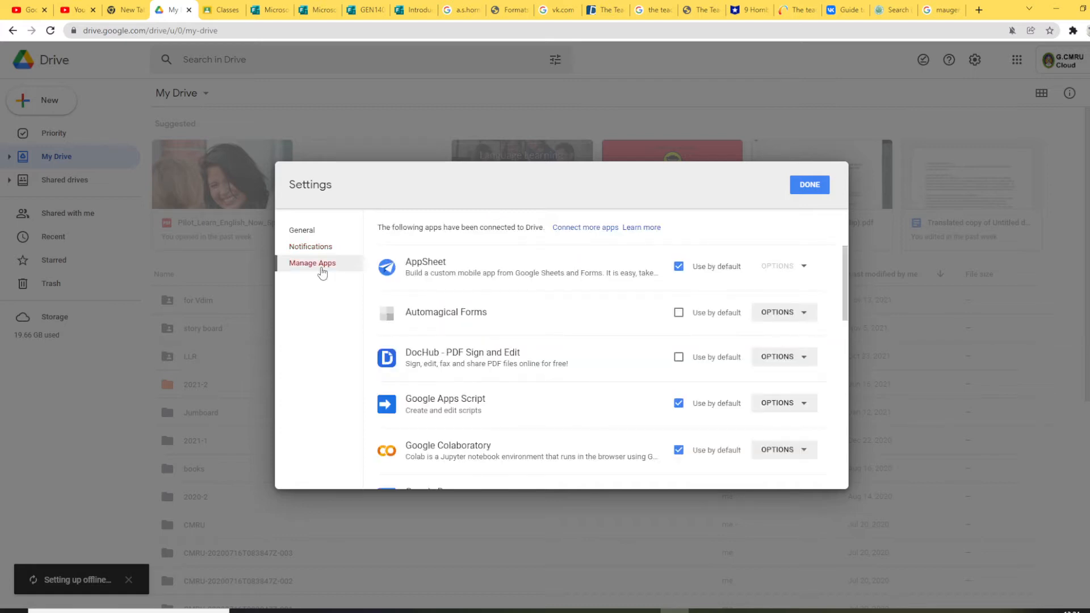
pyautogui.scroll(-1, 611, 307)
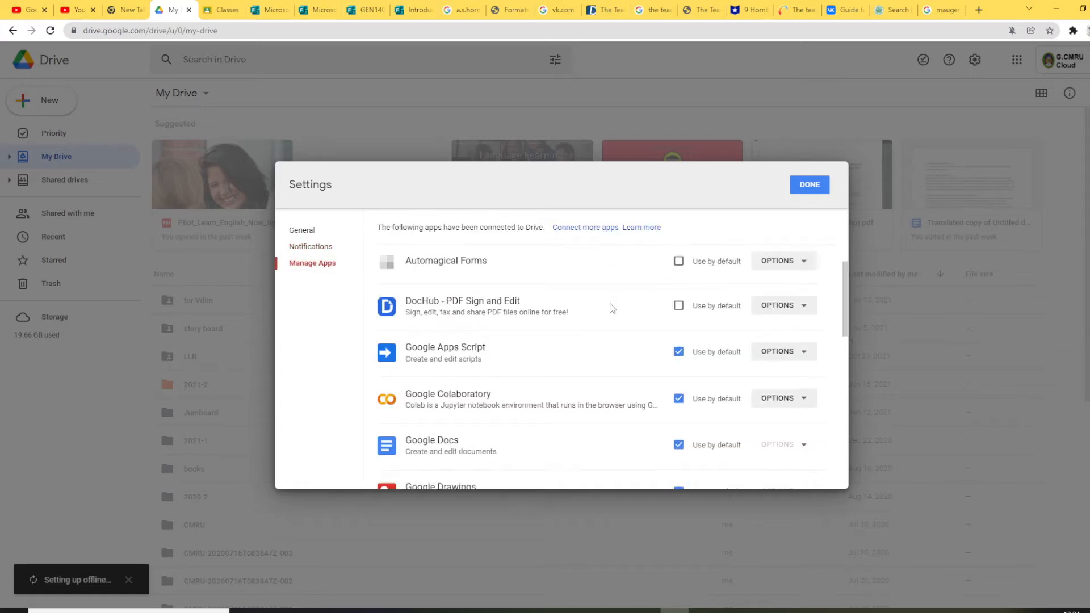
pyautogui.scroll(-2, 611, 307)
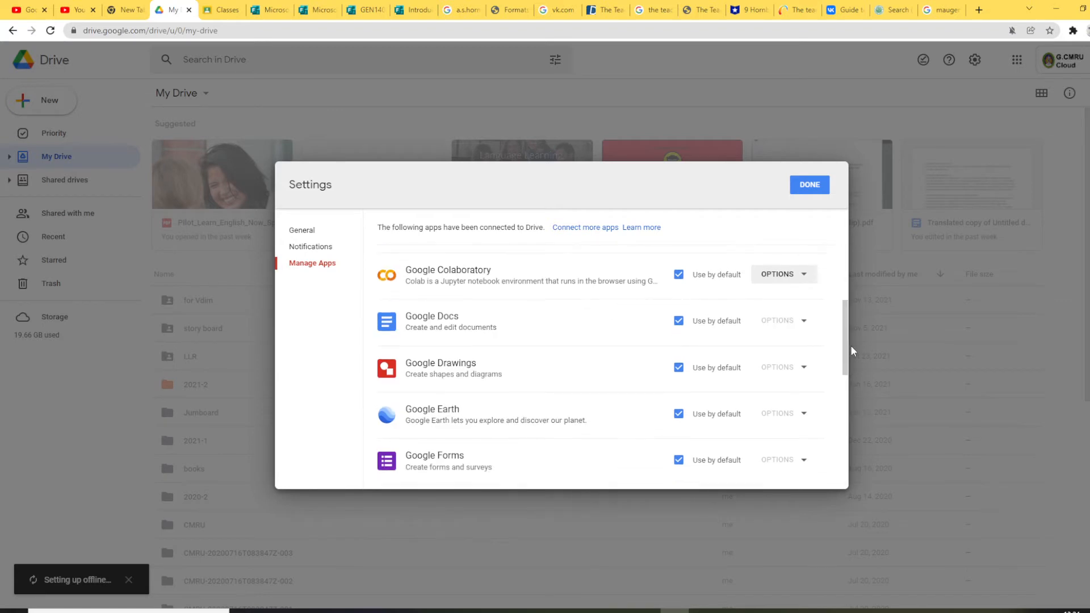
pyautogui.moveTo(844, 343); pyautogui.dragTo(840, 264)
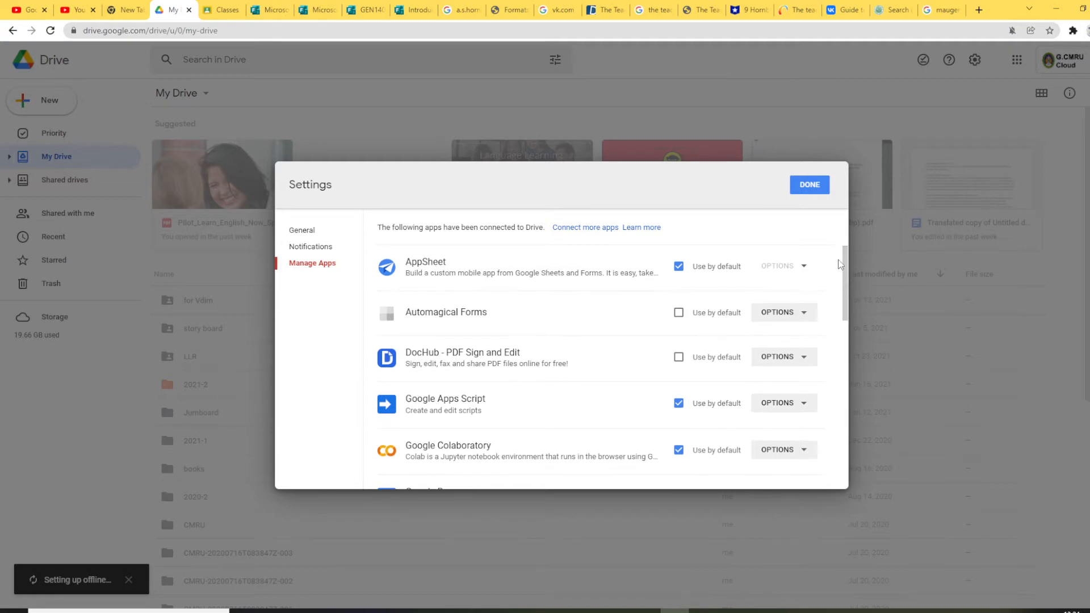
# Step: Close Settings with DONE and show the New menu's item options
pyautogui.click(818, 185)
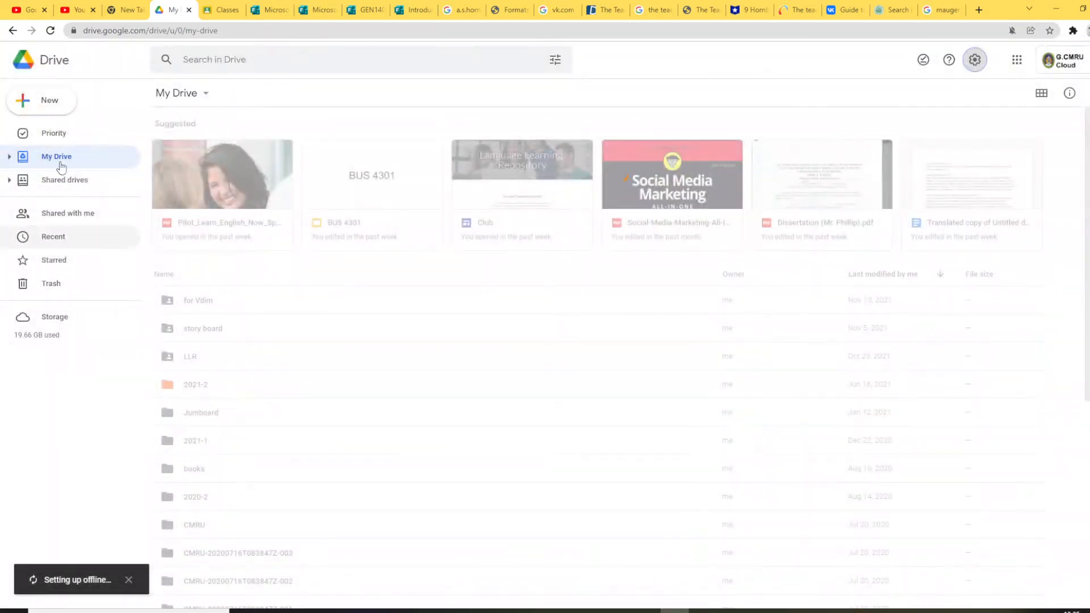
pyautogui.click(38, 105)
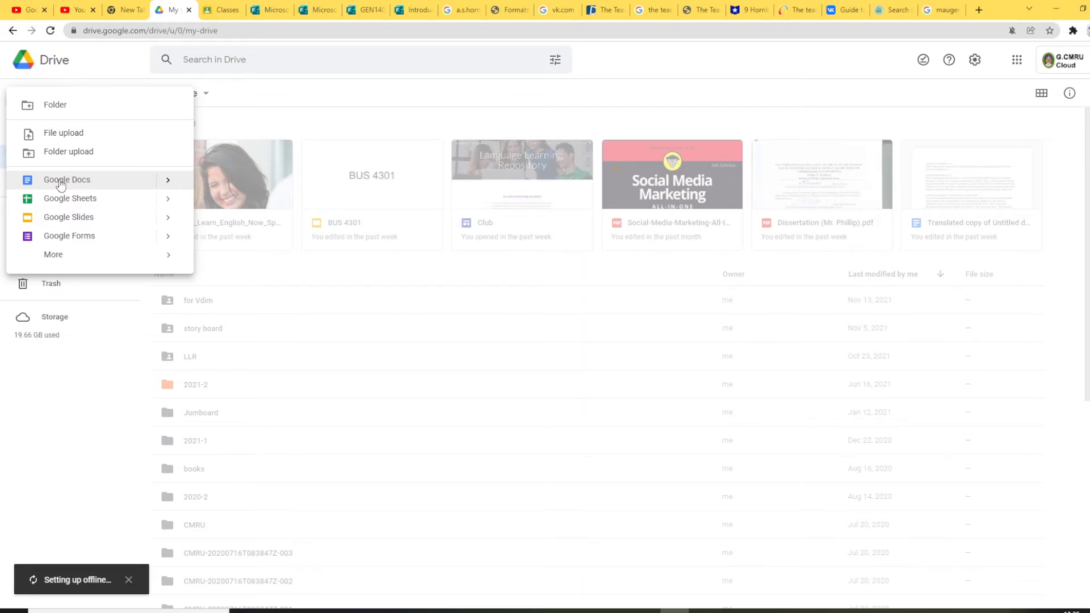
# Step: Create a blank document from the New menu's Google Docs submenu
pyautogui.click(100, 58)
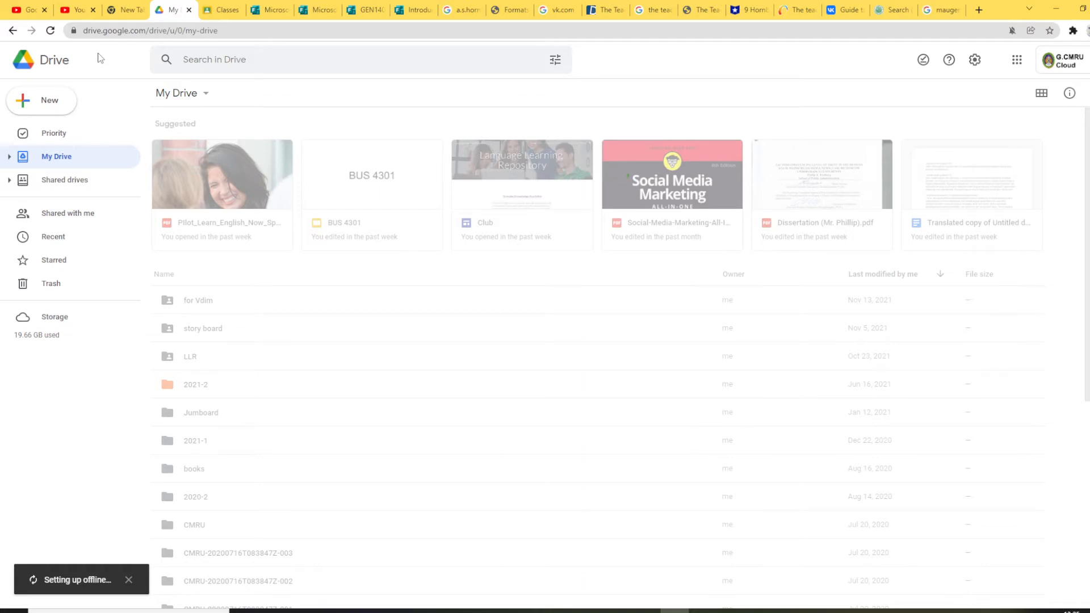
pyautogui.click(43, 100)
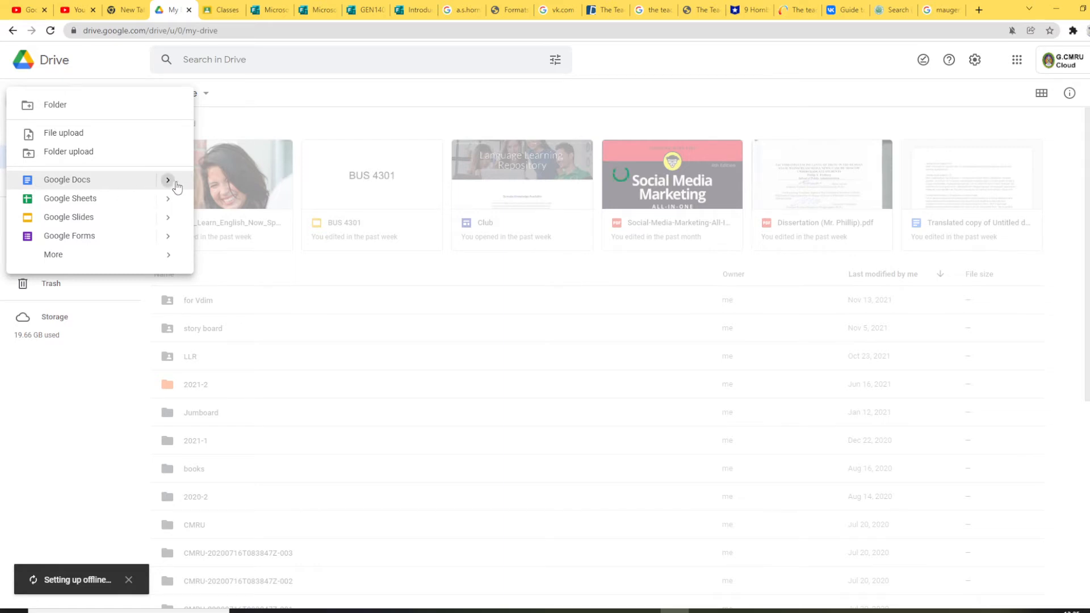
pyautogui.moveTo(169, 180)
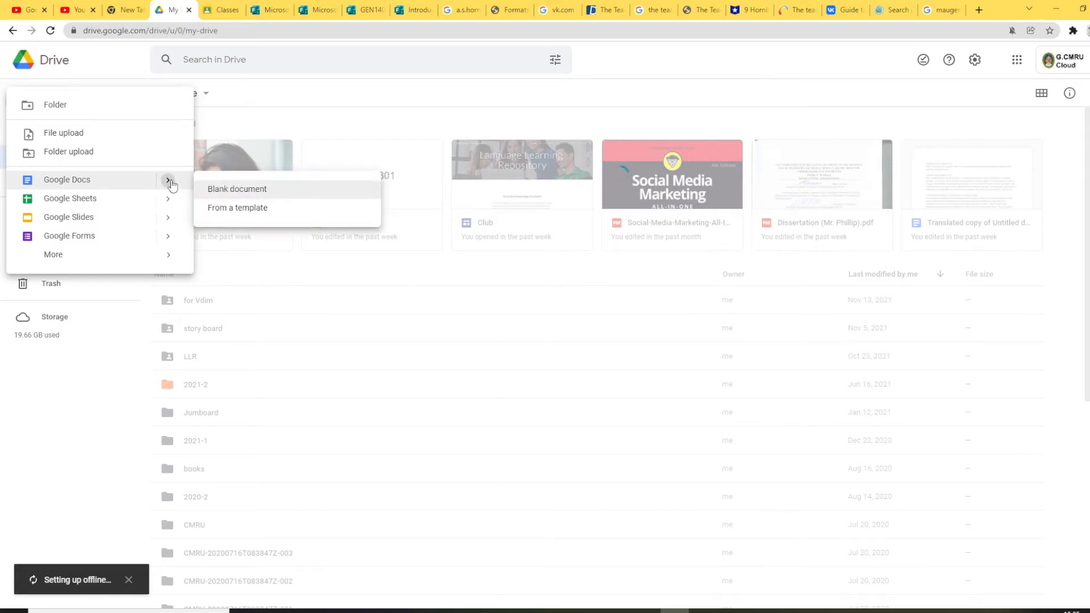
pyautogui.click(271, 195)
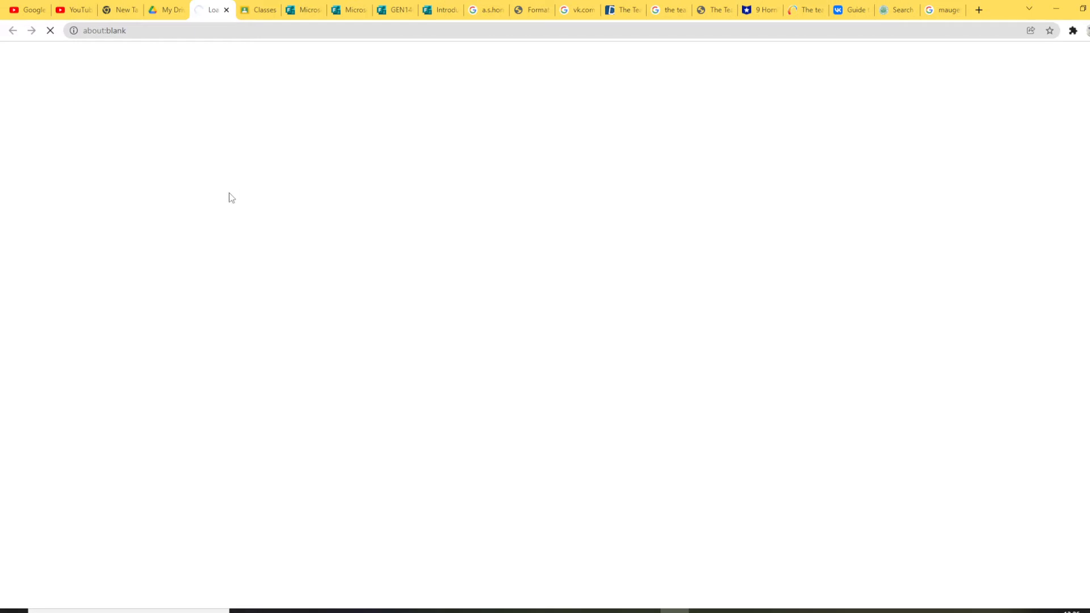
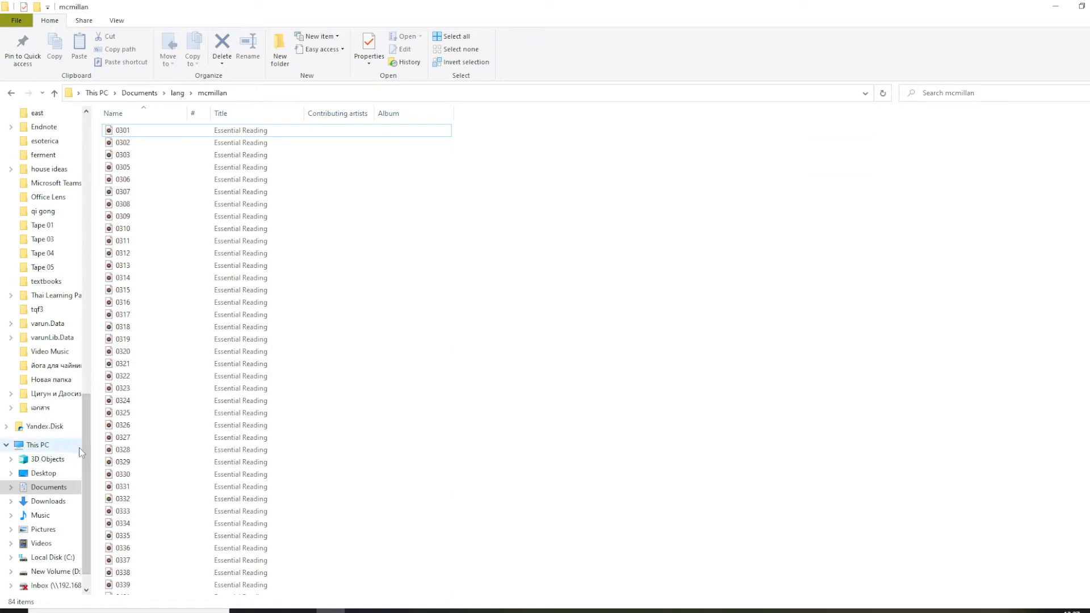
# Step: Minimize File Explorer so the blank Untitled Google Doc shows in Chrome
pyautogui.click(53, 447)
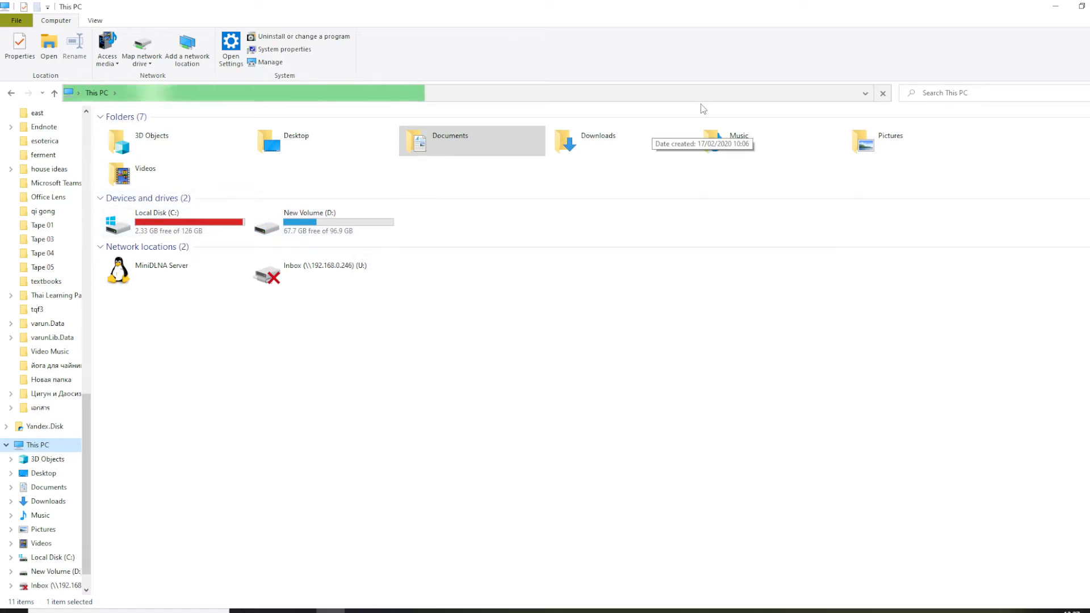
pyautogui.click(1055, 9)
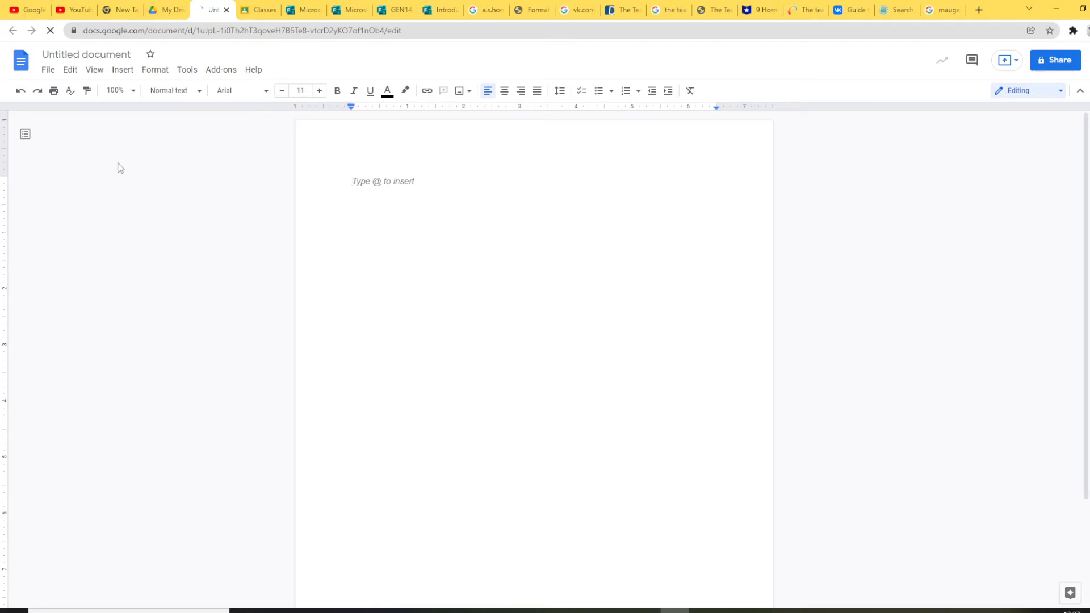
# Step: Rename the blank Untitled document to 'first hw'
pyautogui.click(105, 54)
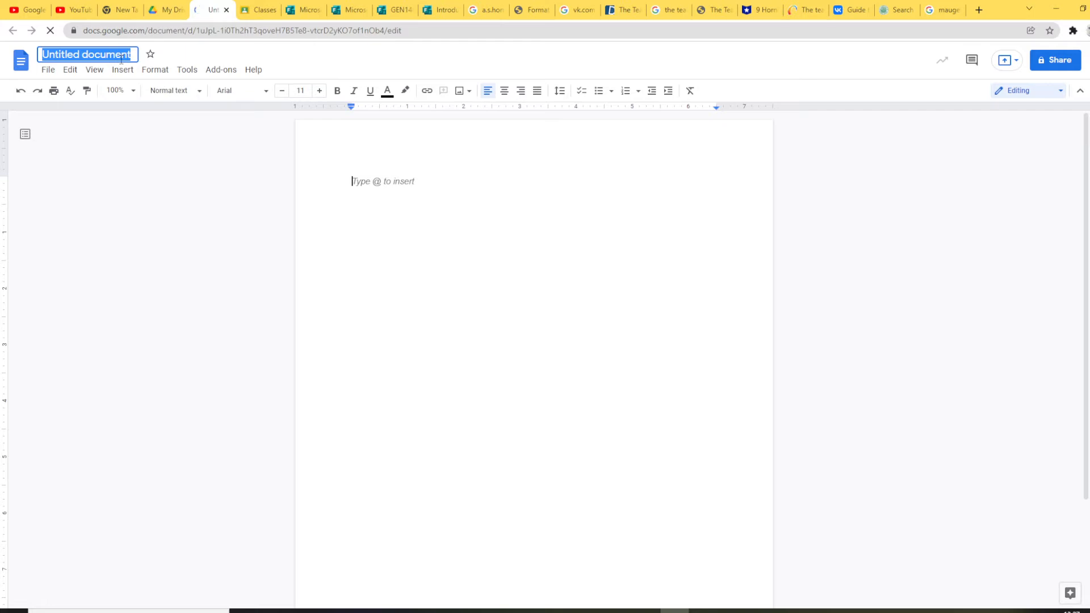
pyautogui.write('fi')
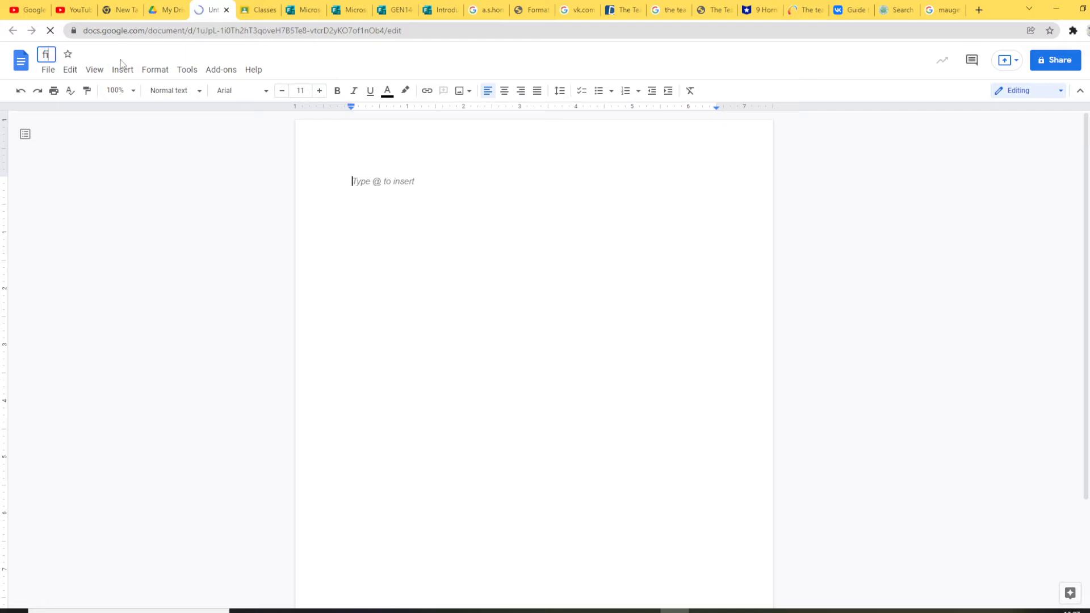
pyautogui.write('s')
pyautogui.press('BackSpace')
pyautogui.write('rst hw')
pyautogui.scroll(-3, 728, 275)
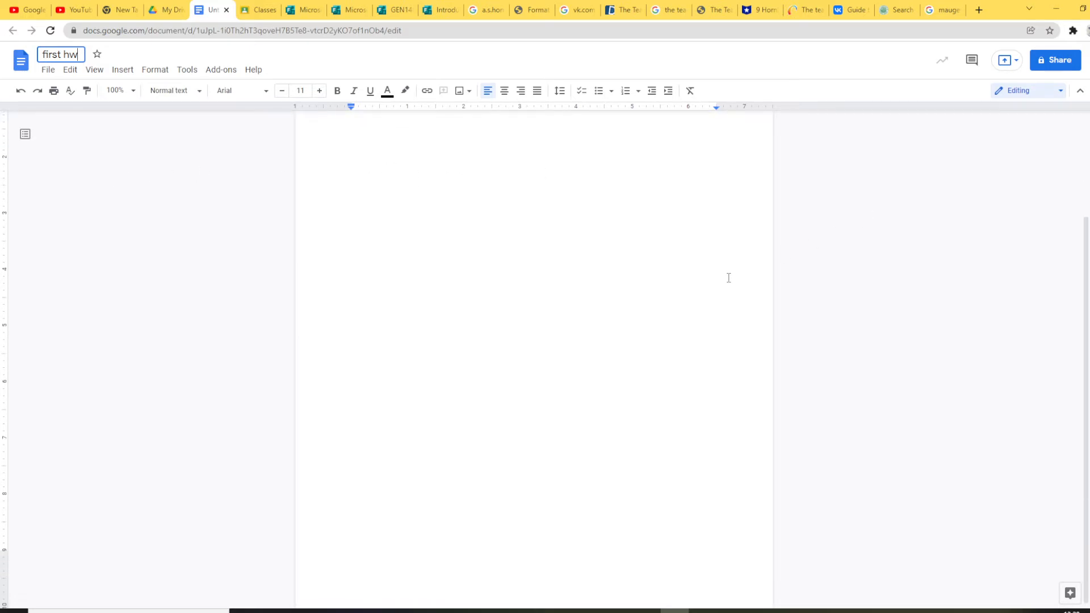
pyautogui.scroll(3, 728, 276)
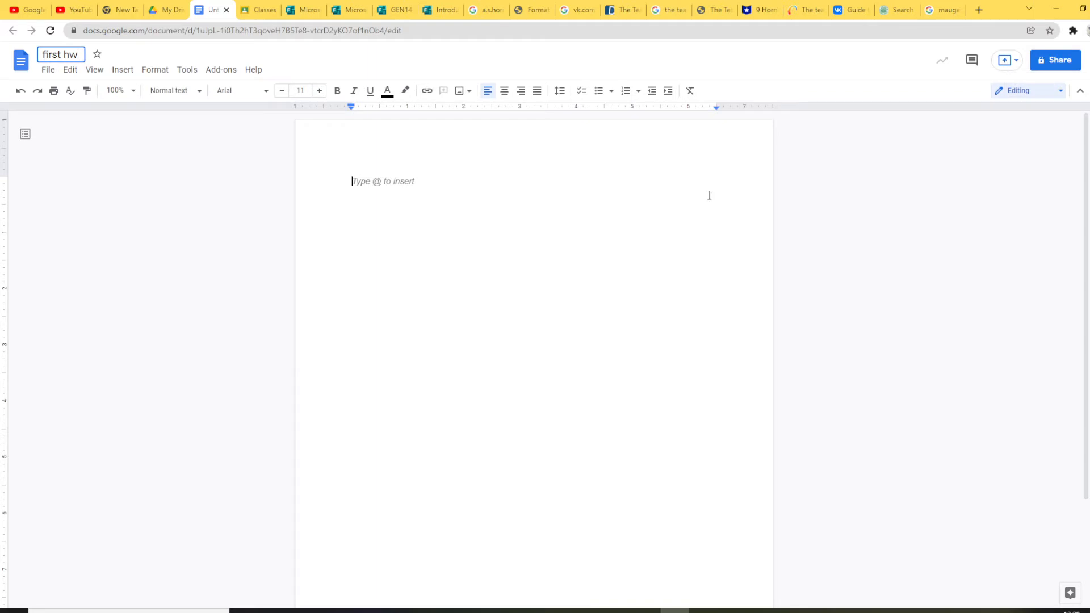
# Step: Open sharing for 'first hw', dismissing the 'sharing unavailable' error and retrying Share
pyautogui.click(1062, 64)
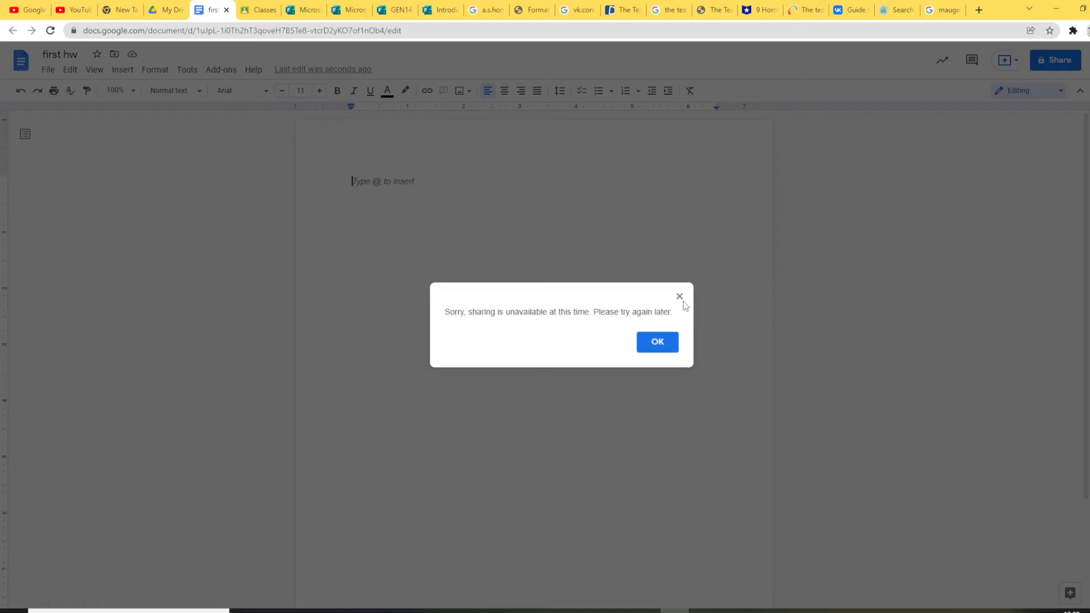
pyautogui.click(668, 338)
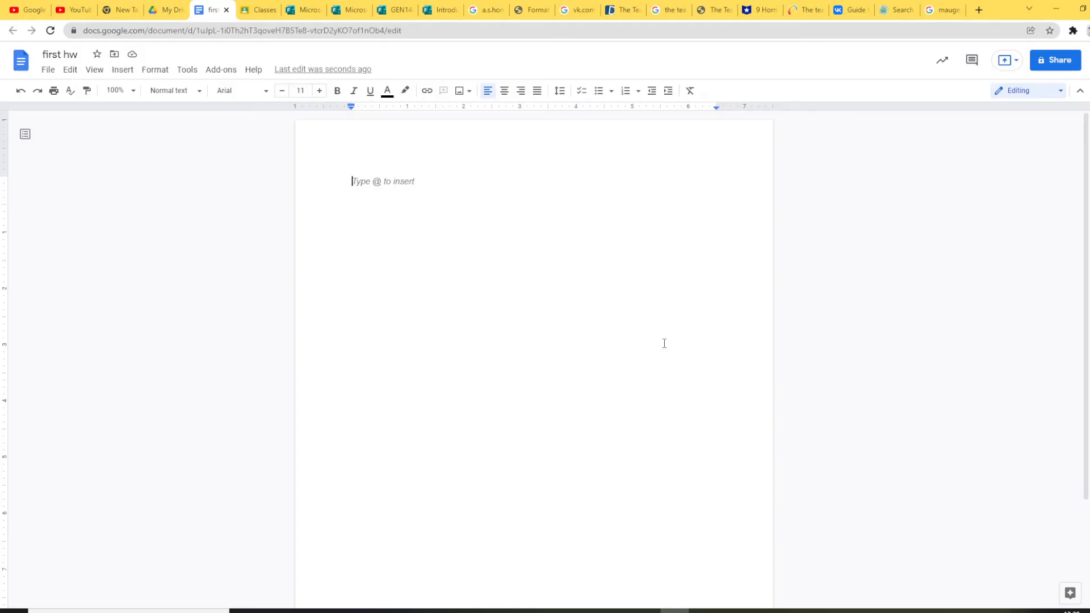
pyautogui.click(1066, 64)
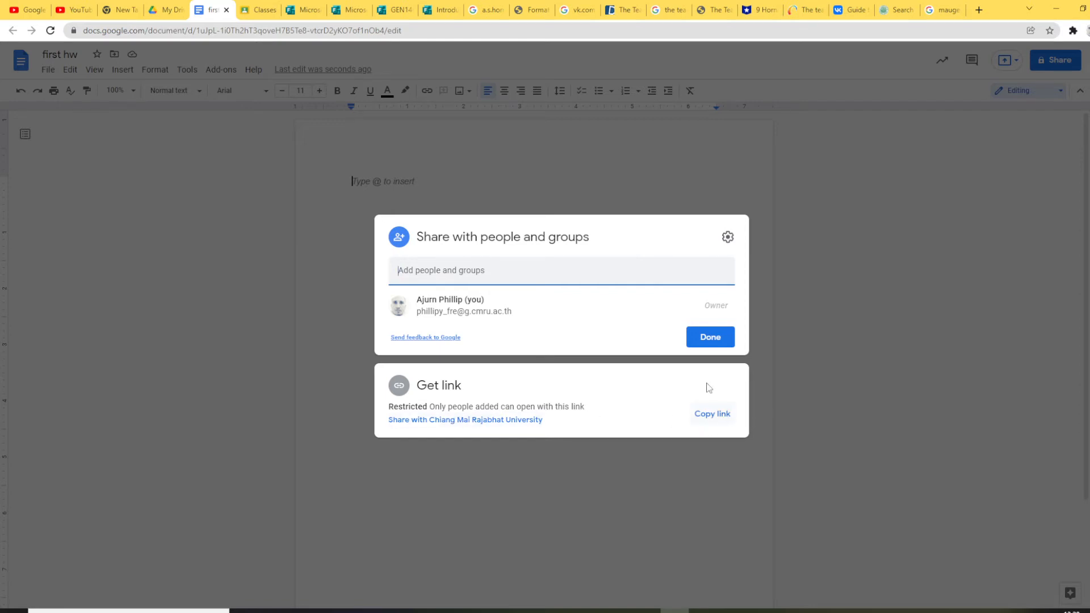
# Step: Set link access for 'first hw' to Anyone with the link as Commenter, then close sharing
pyautogui.click(449, 421)
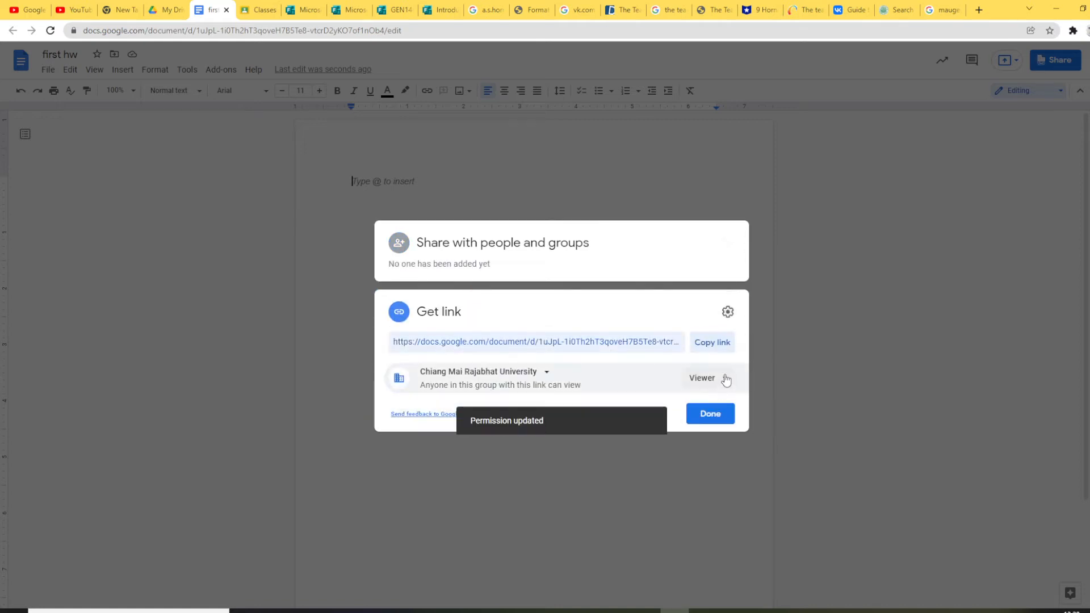
pyautogui.click(723, 377)
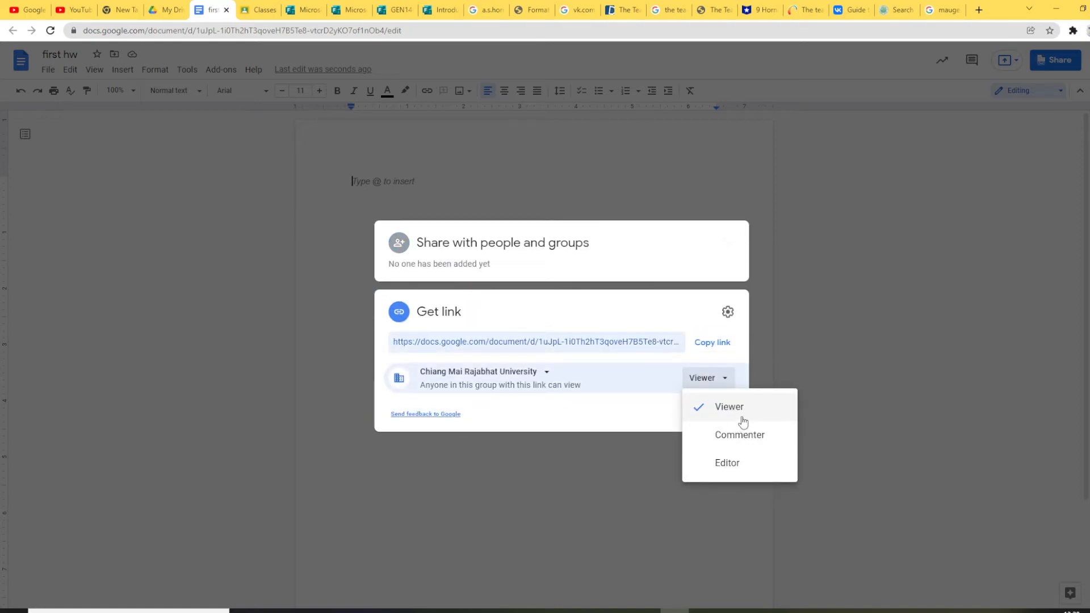
pyautogui.click(546, 371)
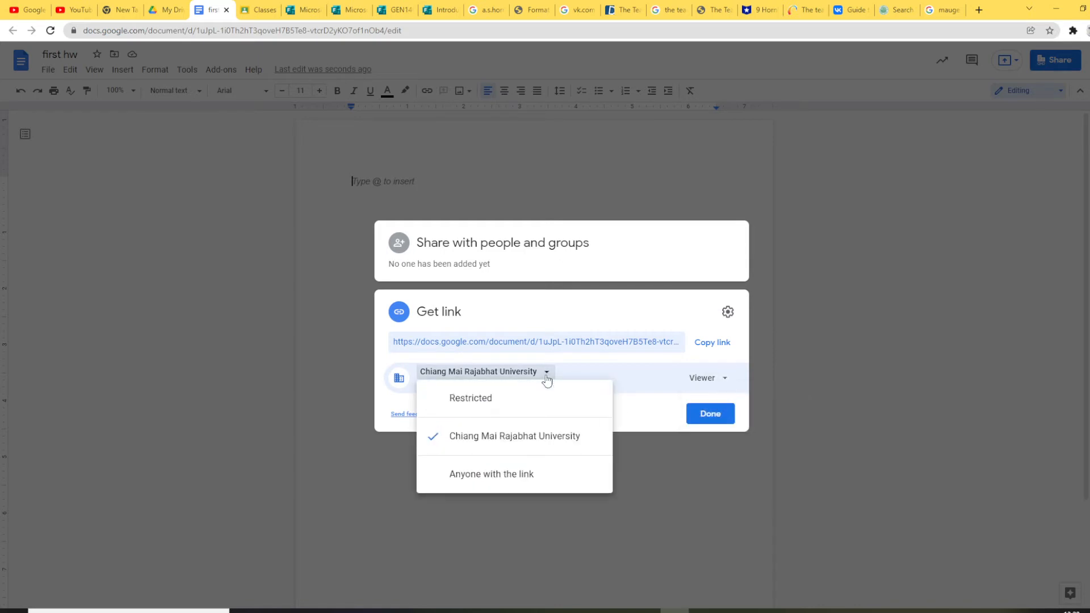
pyautogui.click(516, 477)
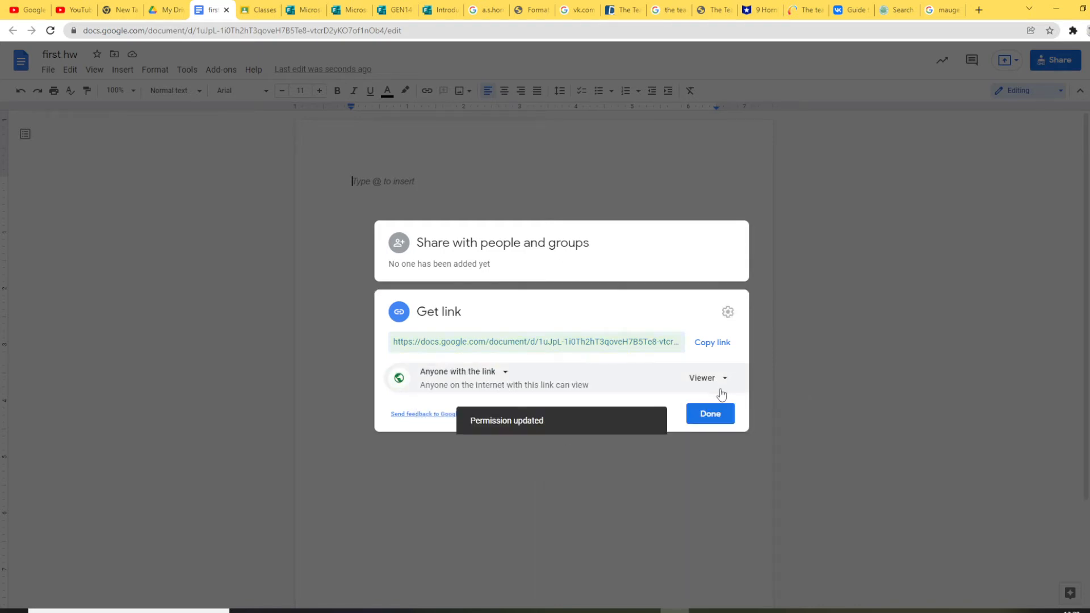
pyautogui.click(723, 381)
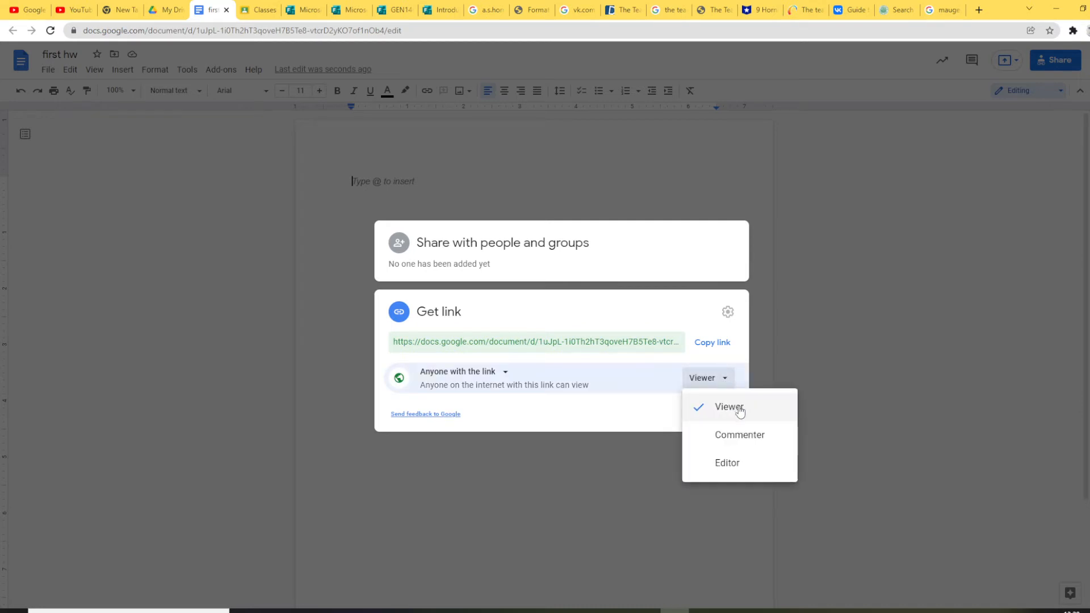
pyautogui.click(754, 438)
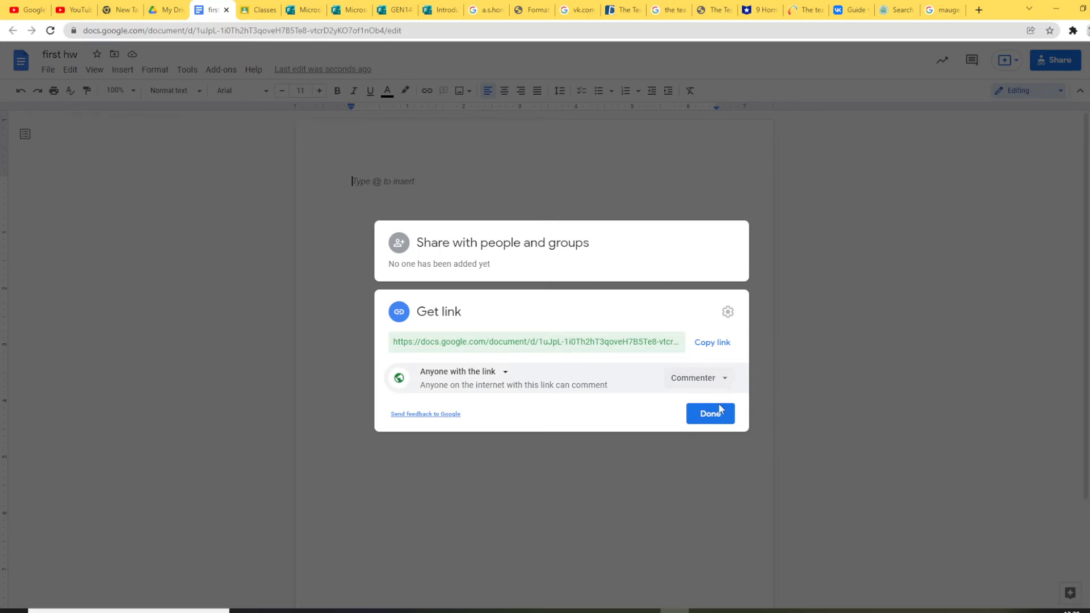
pyautogui.click(719, 419)
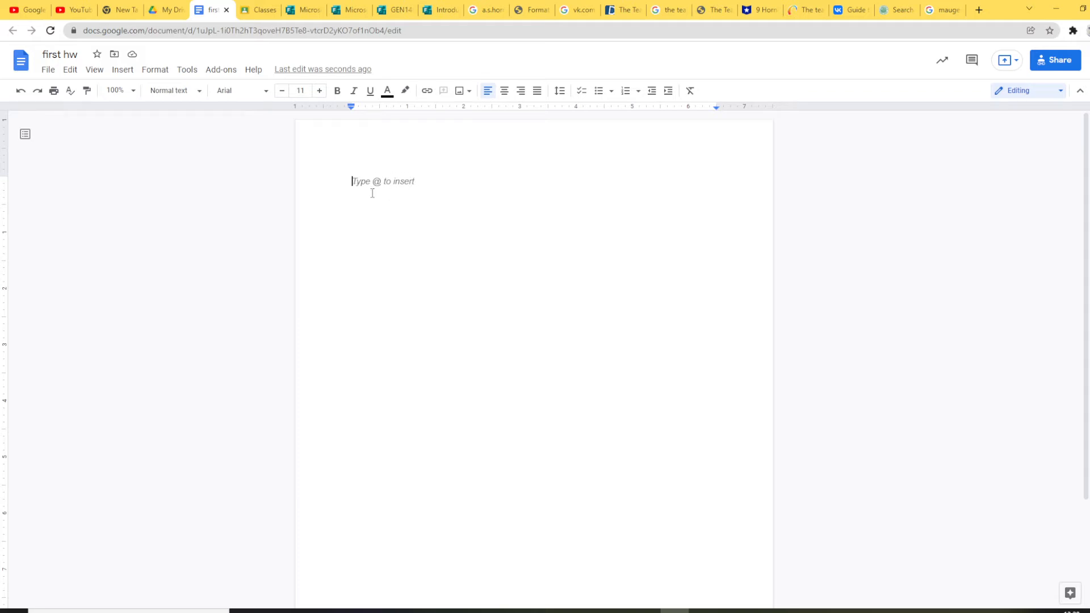
# Step: Type 'Hi everybody' and set the greeting's font to Caveat
pyautogui.write('Hi everybody')
pyautogui.press('Return')
pyautogui.moveTo(403, 181); pyautogui.dragTo(343, 182)
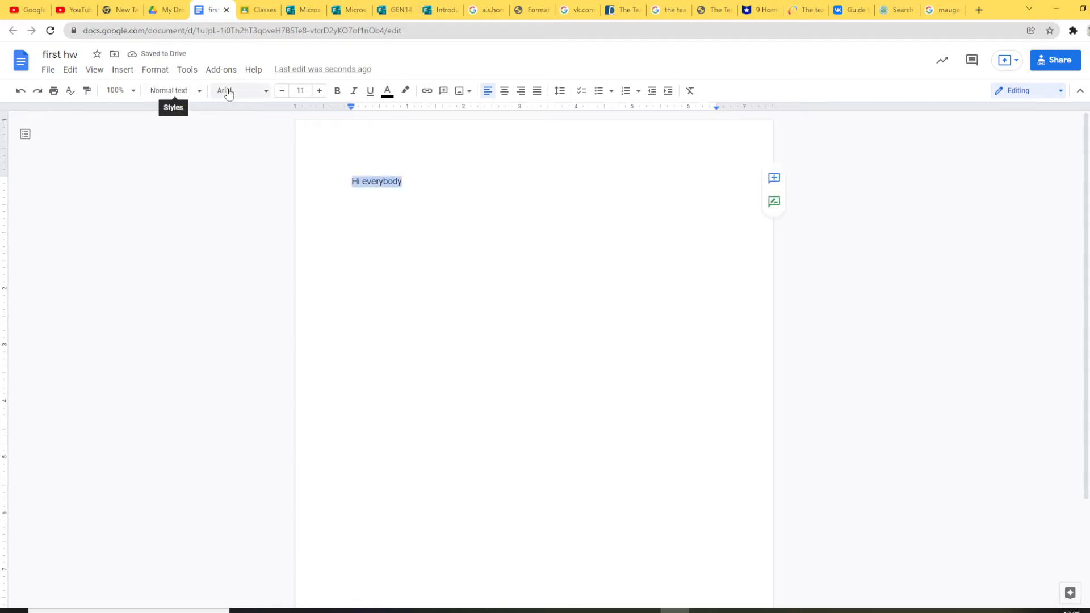
pyautogui.click(265, 92)
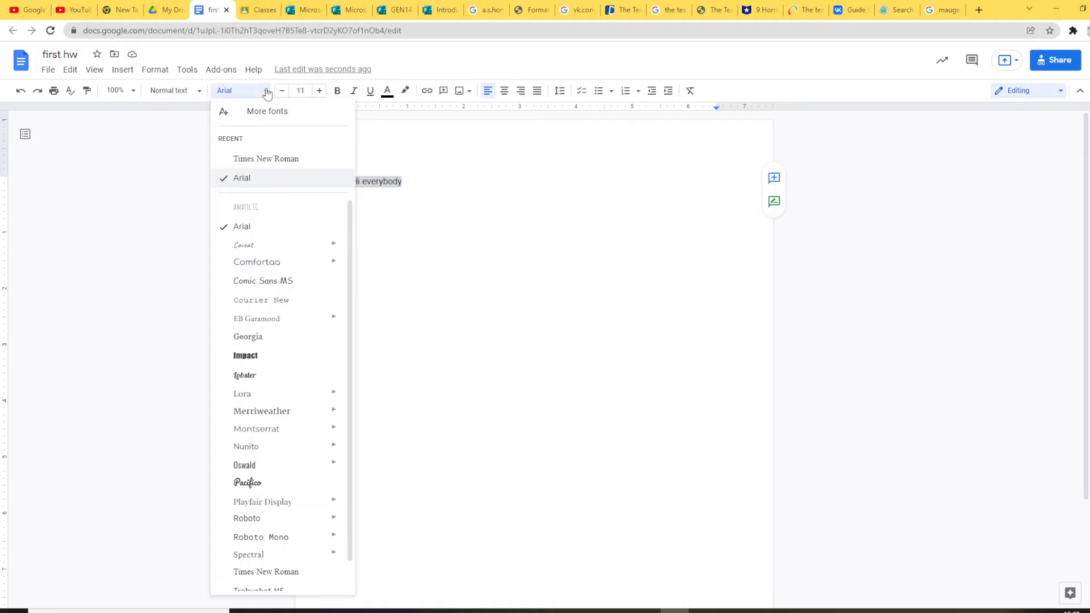
pyautogui.click(245, 248)
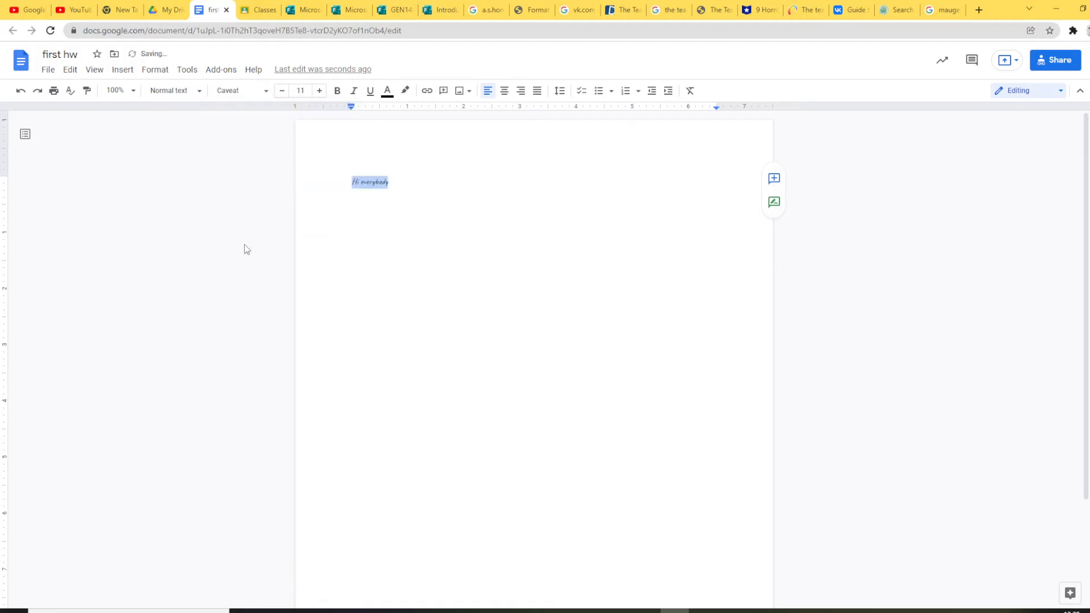
# Step: Enlarge the greeting to 21 pt and make it bold
pyautogui.click(320, 91)
pyautogui.click(320, 91)
pyautogui.click(320, 91)
pyautogui.click(320, 91)
pyautogui.click(320, 91)
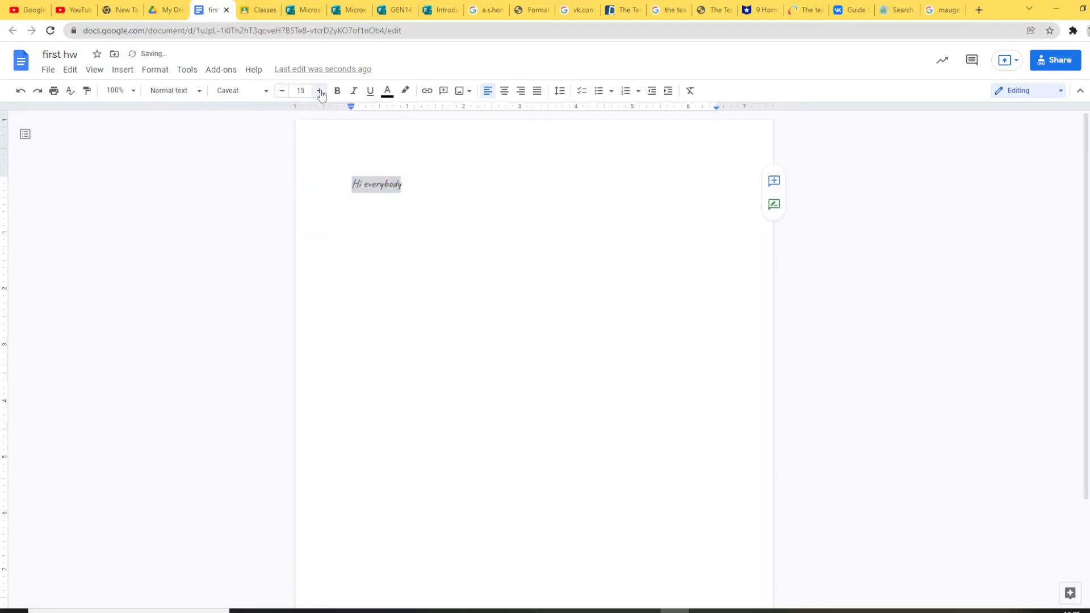
pyautogui.click(321, 92)
pyautogui.click(320, 92)
pyautogui.click(320, 92)
pyautogui.click(320, 92)
pyautogui.click(321, 92)
pyautogui.click(337, 91)
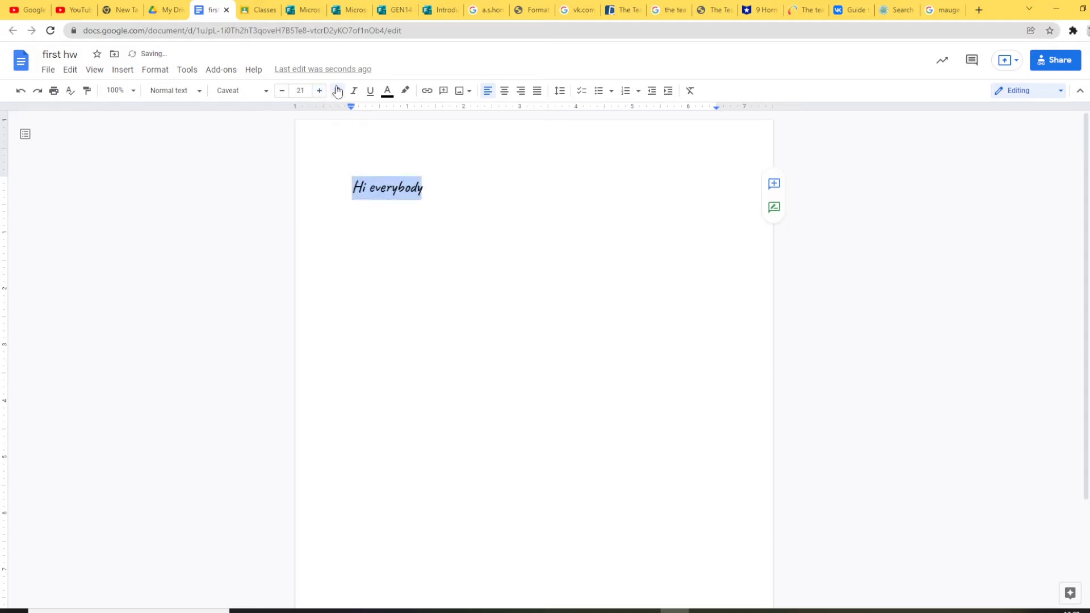
pyautogui.click(448, 196)
# Step: Add three sample lines: 'Hchc .uhfq f;iql', 'Fjqi3fqfj' and 'foqufjoq'
pyautogui.press('Return')
pyautogui.press('Return')
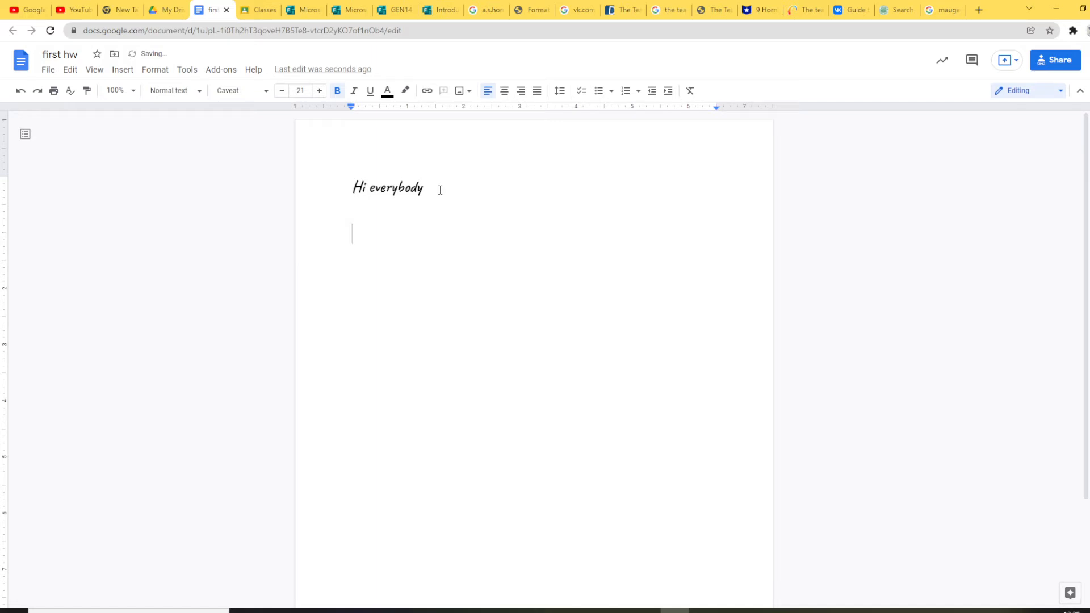
pyautogui.write('Hchc .uhfq f;iql')
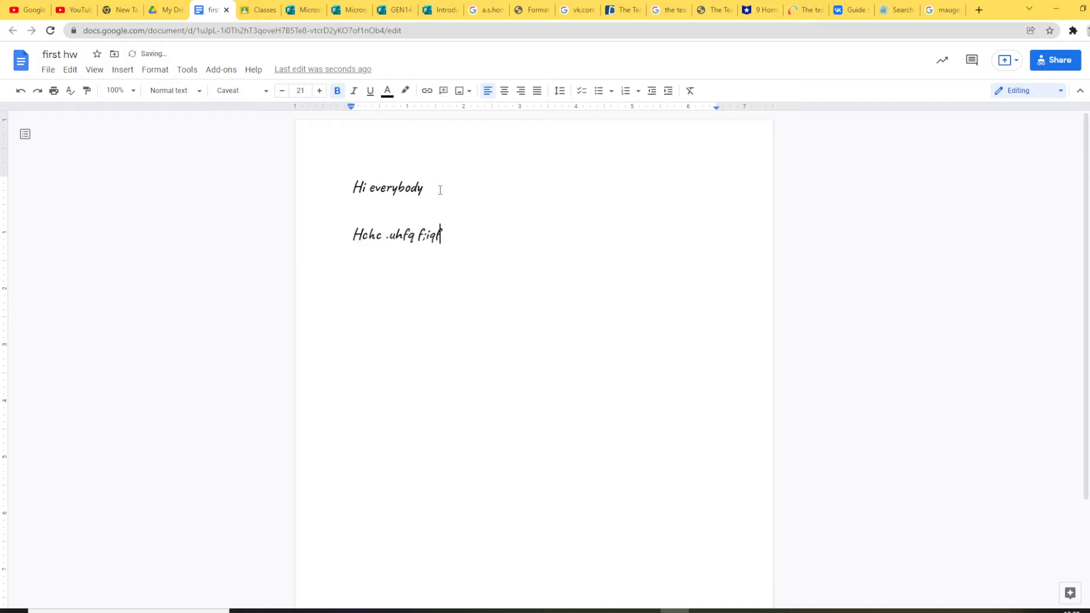
pyautogui.press('Return')
pyautogui.write('Fjqi3fqfj')
pyautogui.press('Return')
pyautogui.write('f')
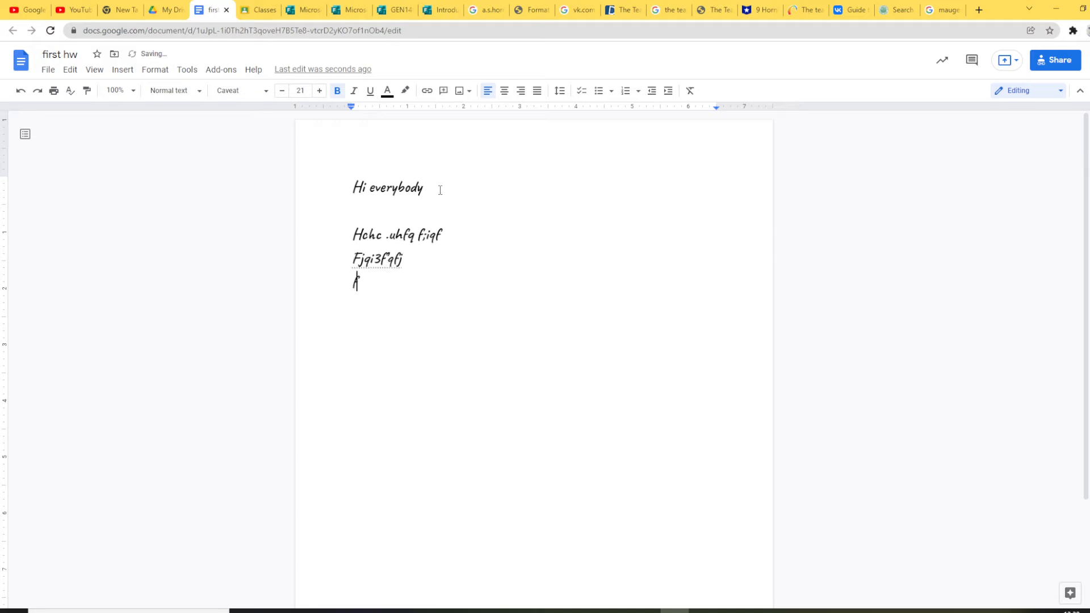
pyautogui.write('oqufjoq')
pyautogui.press('Return')
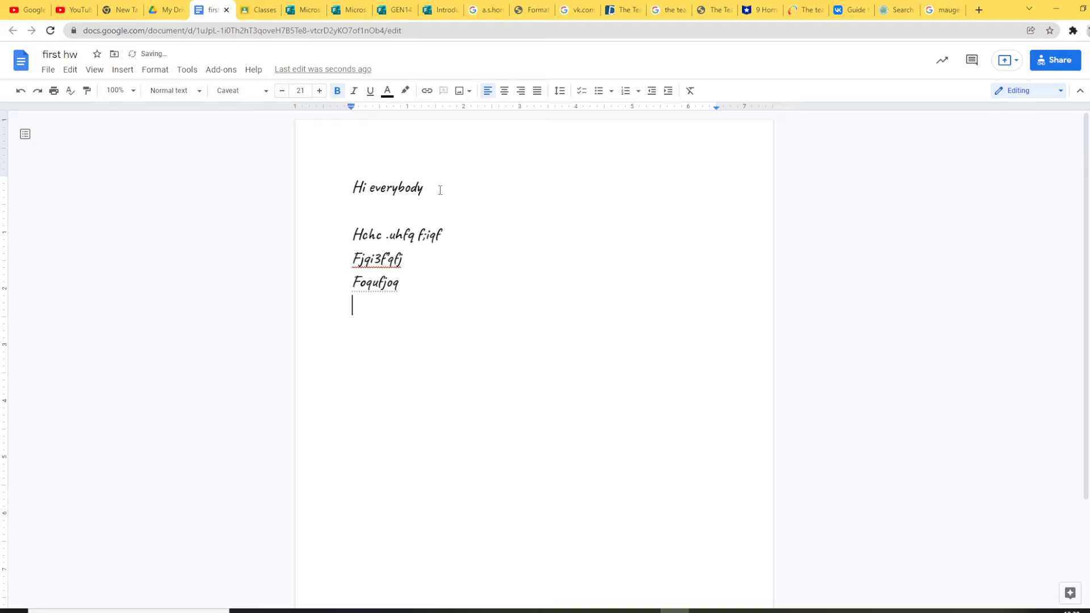
pyautogui.rightClick(372, 323)
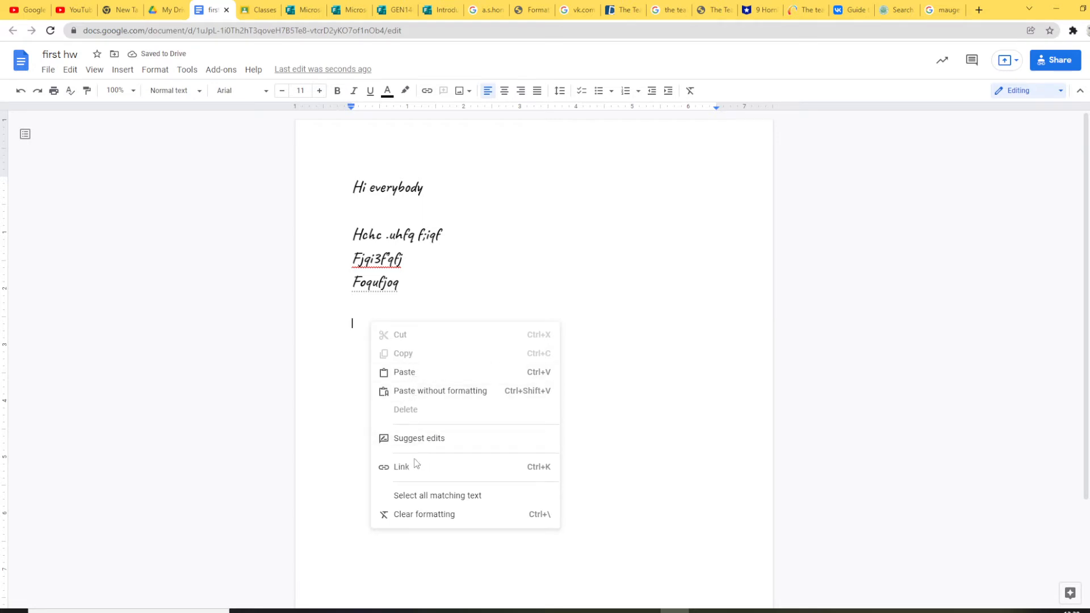
pyautogui.click(344, 292)
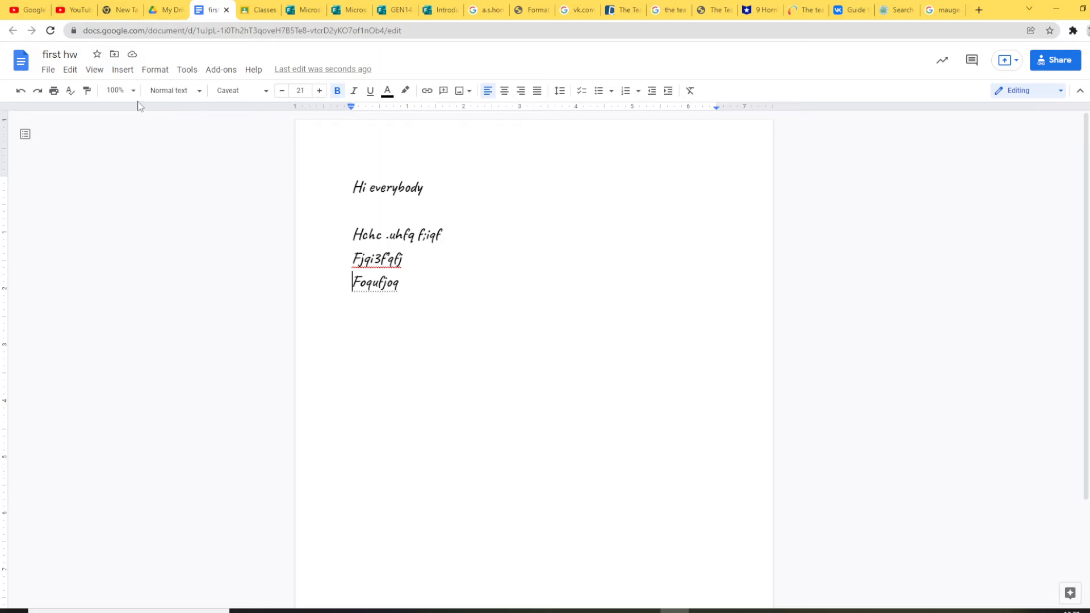
pyautogui.click(192, 72)
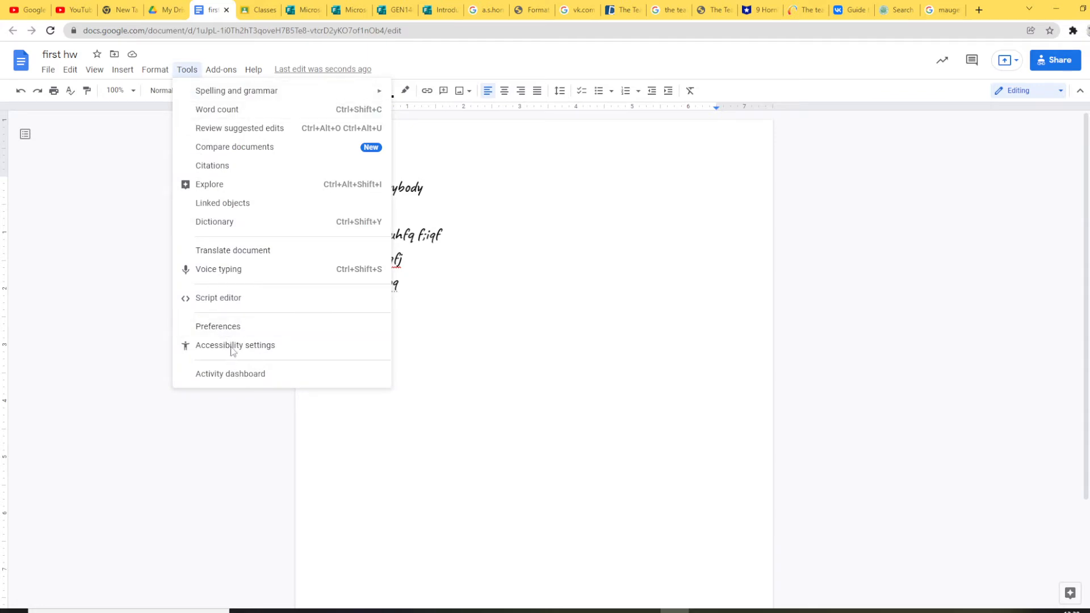
pyautogui.click(254, 257)
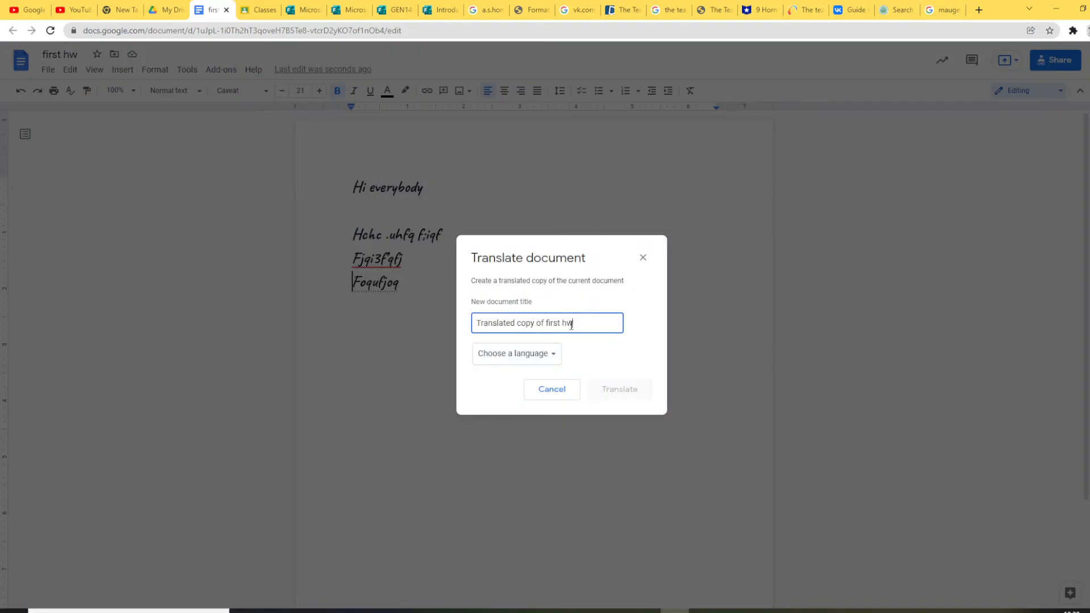
pyautogui.click(551, 356)
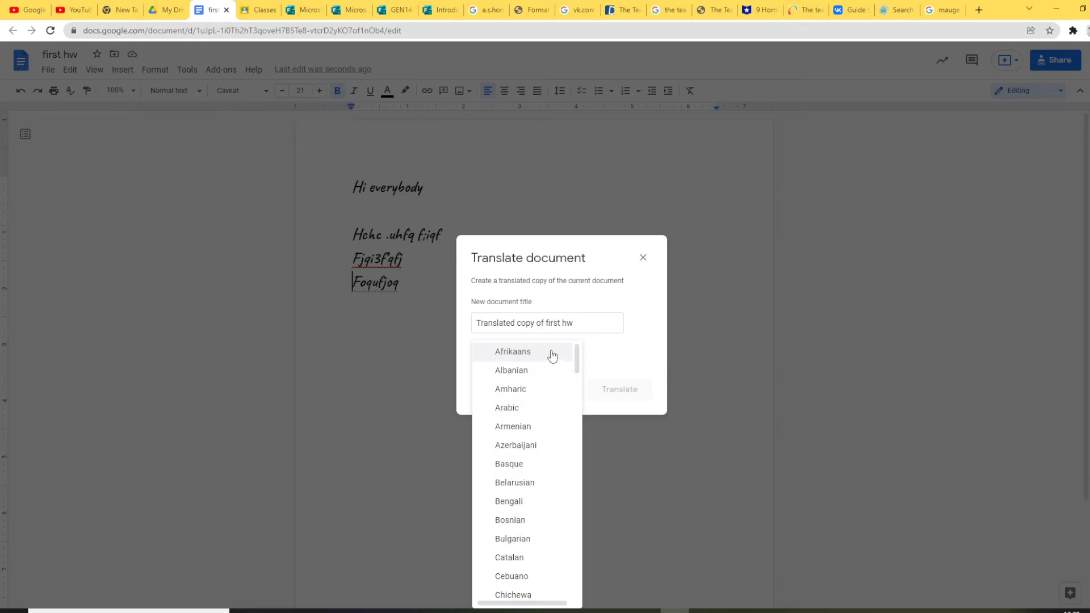
pyautogui.click(640, 267)
pyautogui.click(639, 262)
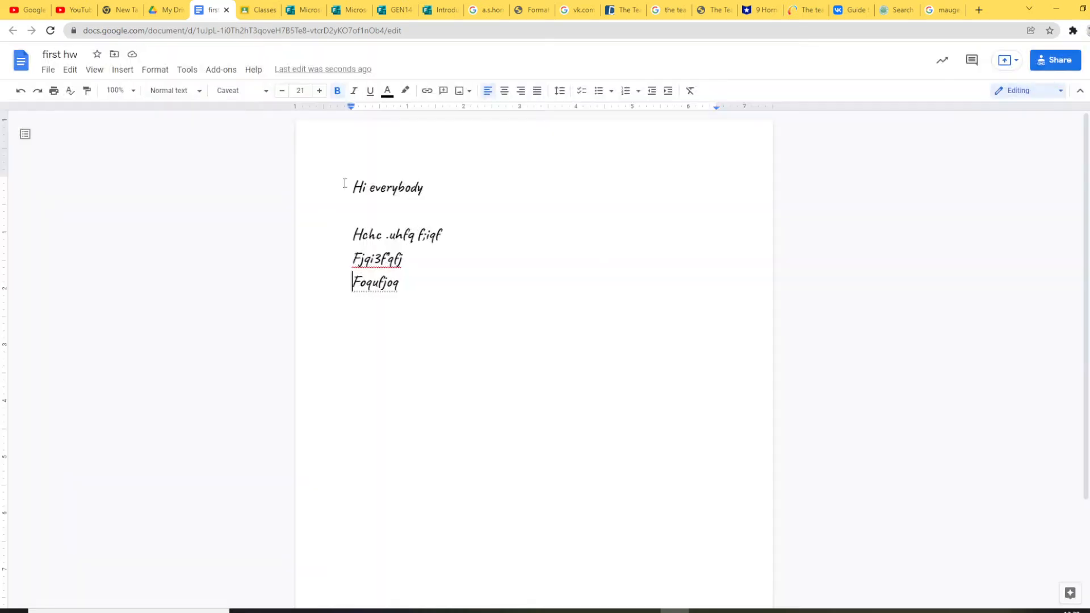
# Step: Insert the portrait cartoon image from Downloads into the document
pyautogui.click(132, 73)
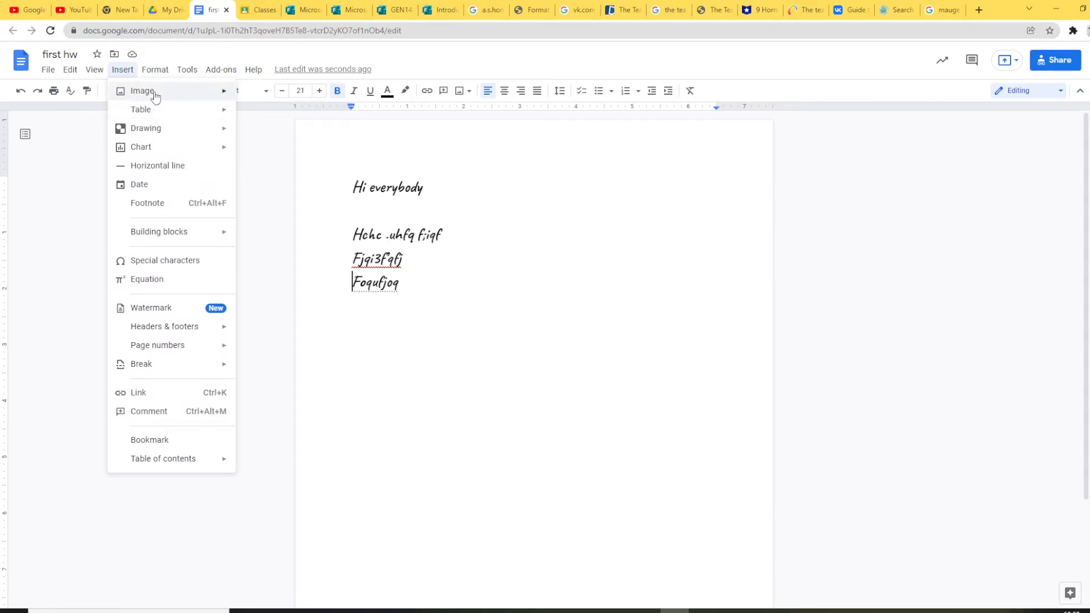
pyautogui.moveTo(151, 92)
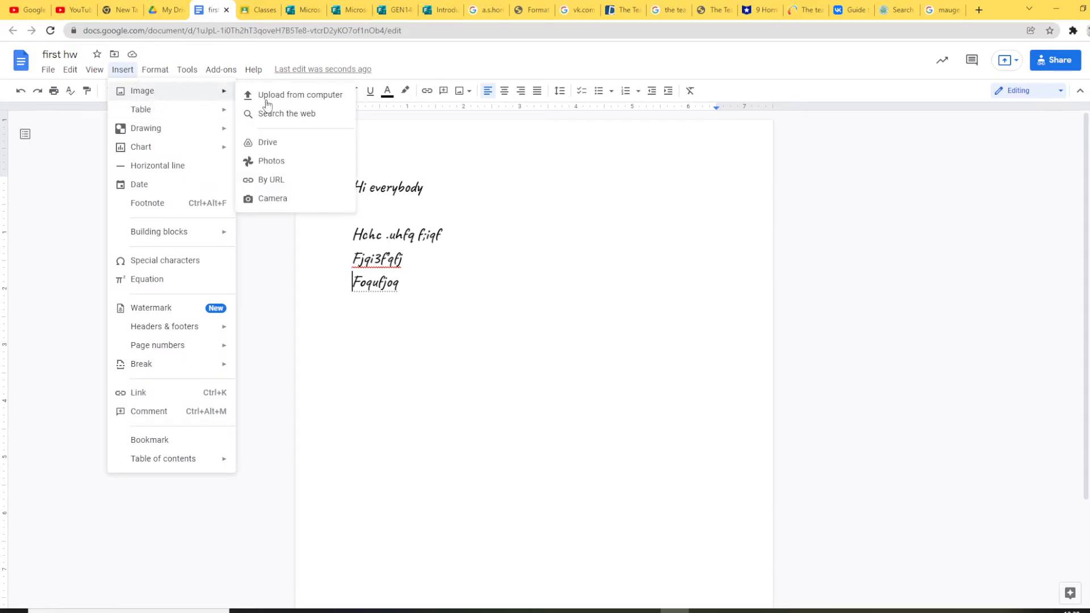
pyautogui.click(329, 96)
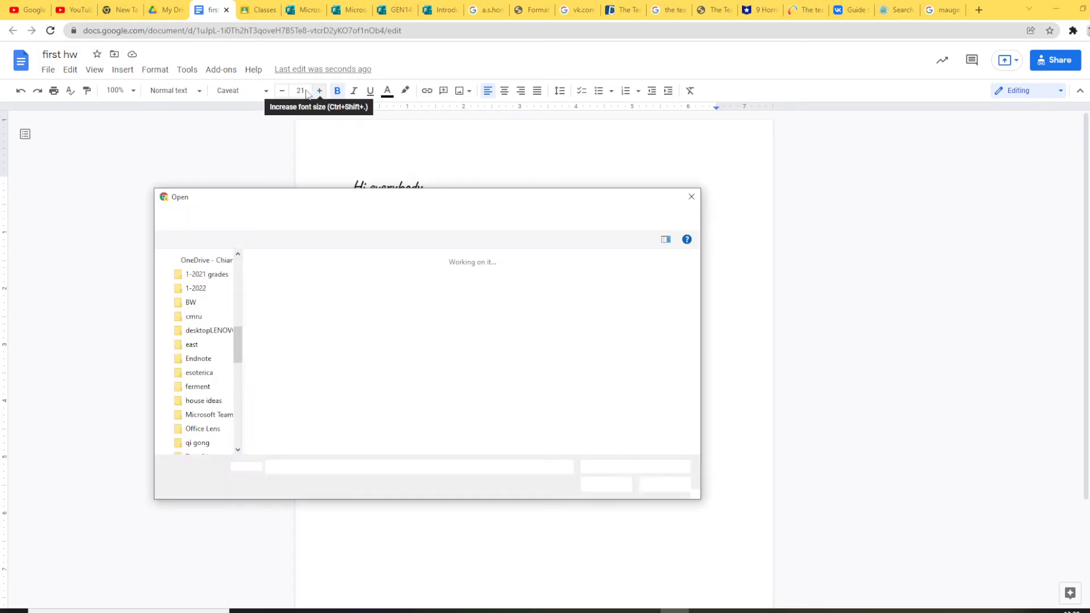
pyautogui.moveTo(237, 429); pyautogui.dragTo(241, 289)
pyautogui.click(275, 287)
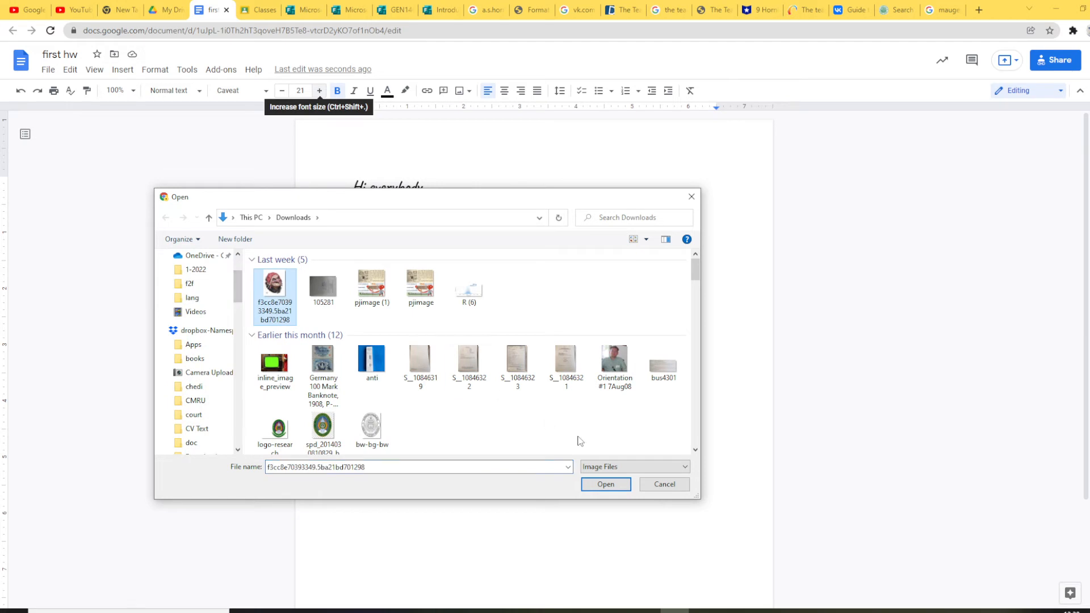
pyautogui.click(606, 484)
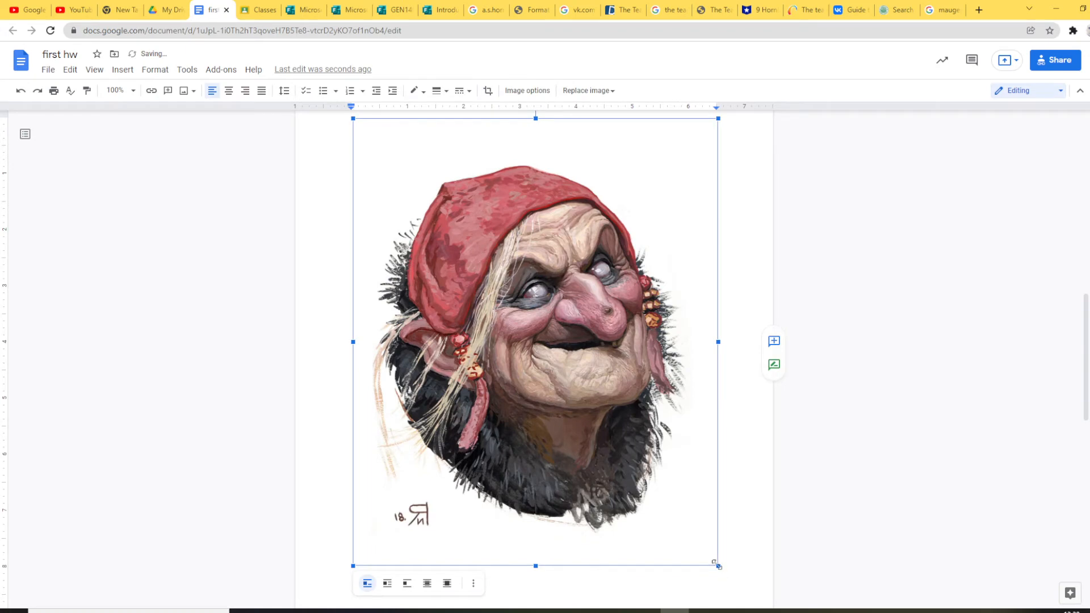
# Step: Shrink the image, set it to Wrap text, and type 'Hci; qwuc;' beside it
pyautogui.moveTo(717, 565); pyautogui.dragTo(461, 256)
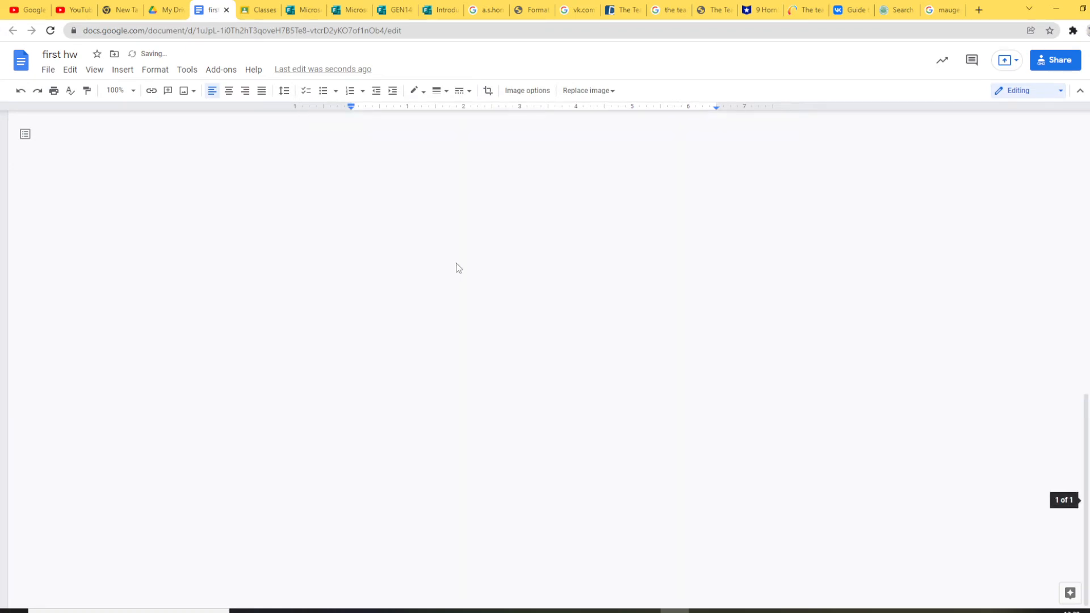
pyautogui.scroll(11, 455, 267)
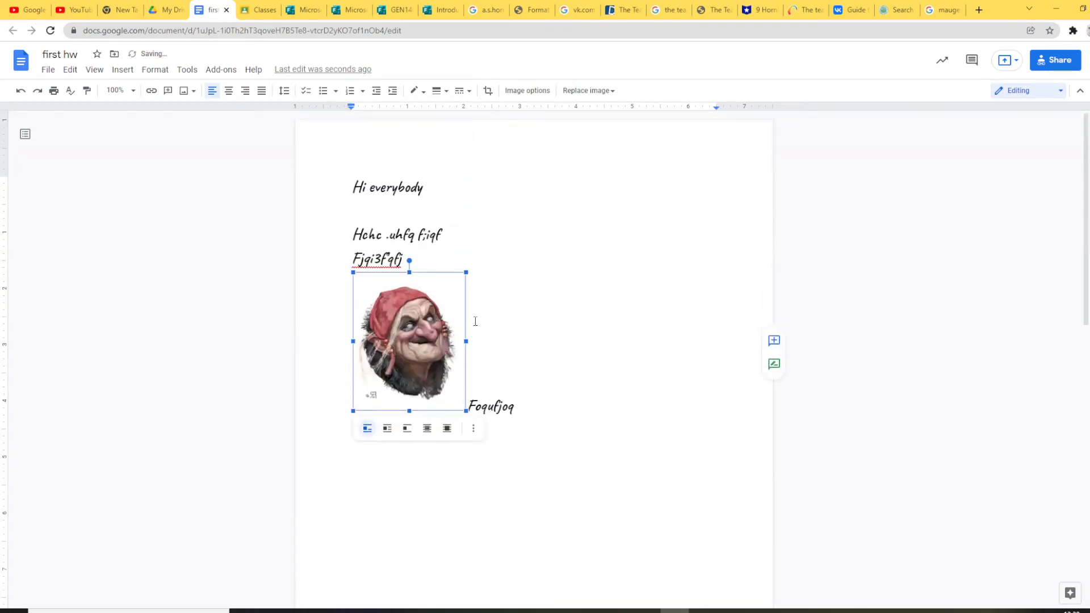
pyautogui.click(386, 429)
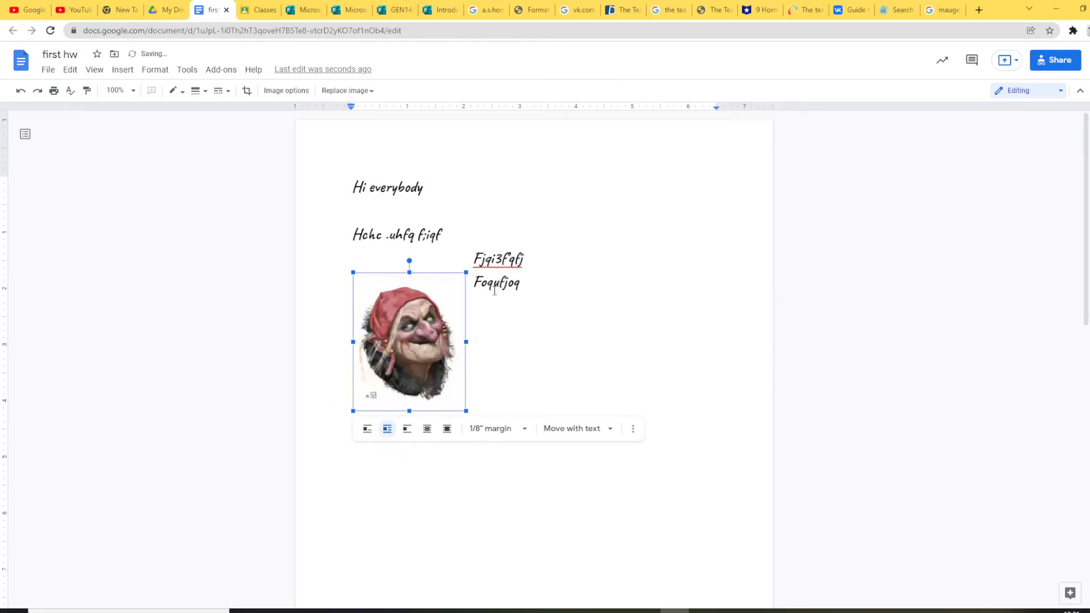
pyautogui.click(502, 313)
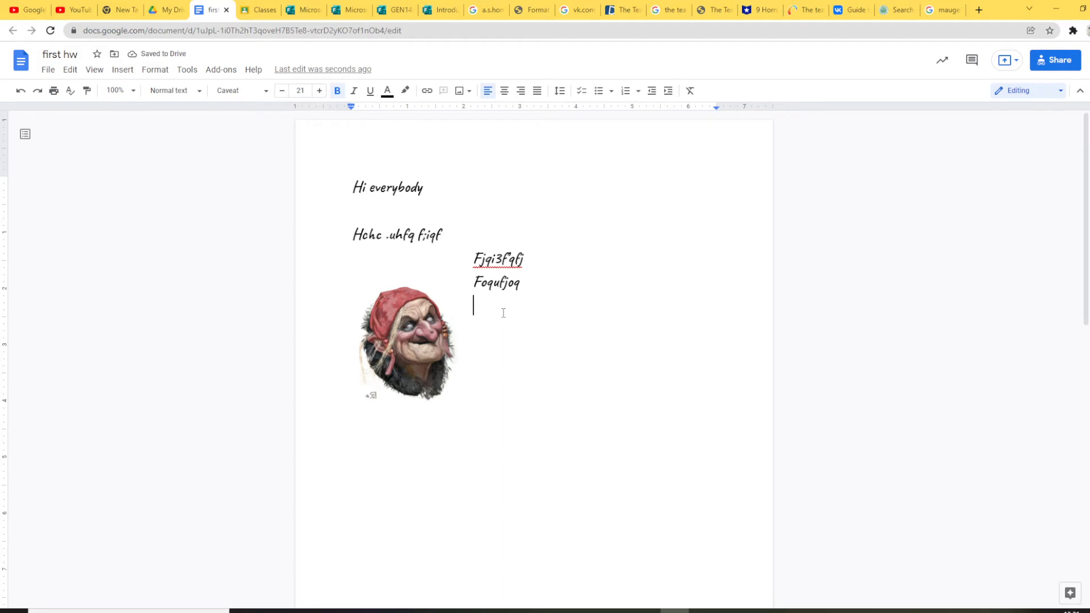
pyautogui.write('Hci; qwuc;')
pyautogui.press('Return')
# Step: Add the line 'Ldj'oc' 2o', then look through the menus and open Tools
pyautogui.write("Ldj'oc' 2o")
pyautogui.press('Return')
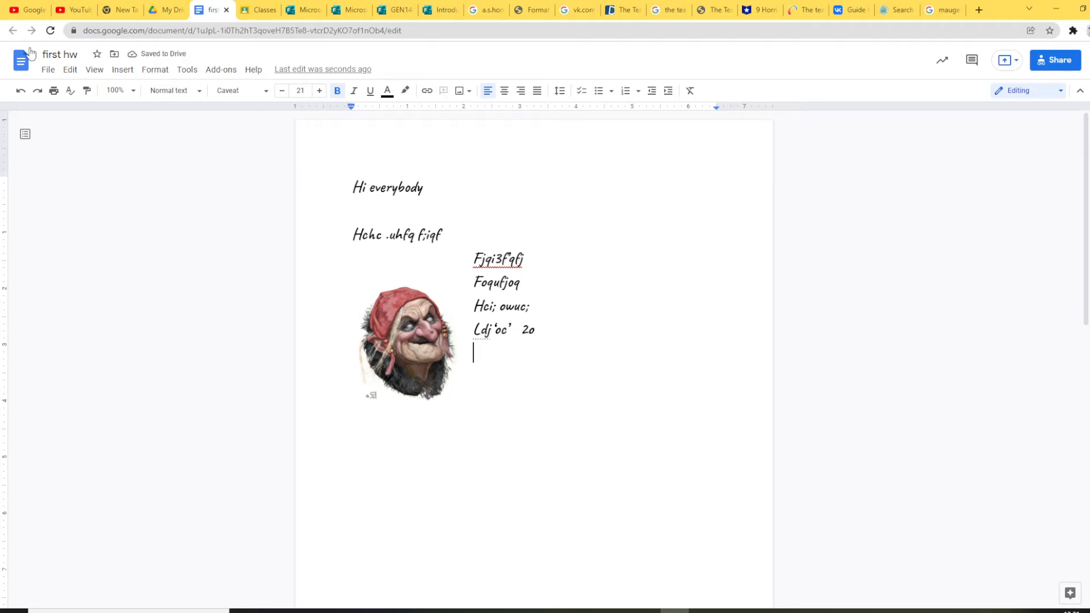
pyautogui.click(48, 69)
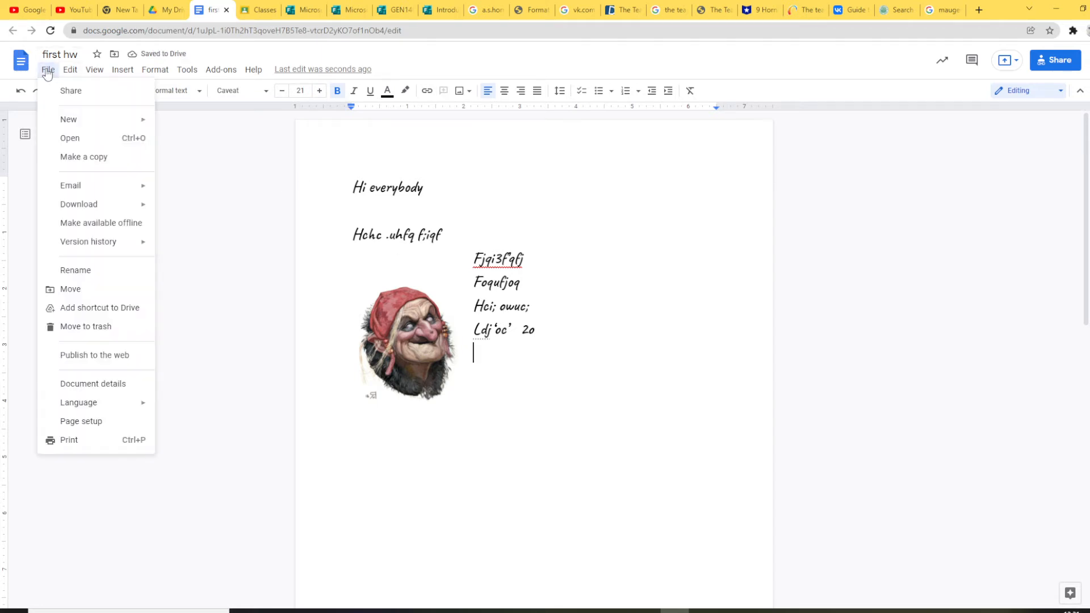
pyautogui.moveTo(76, 75)
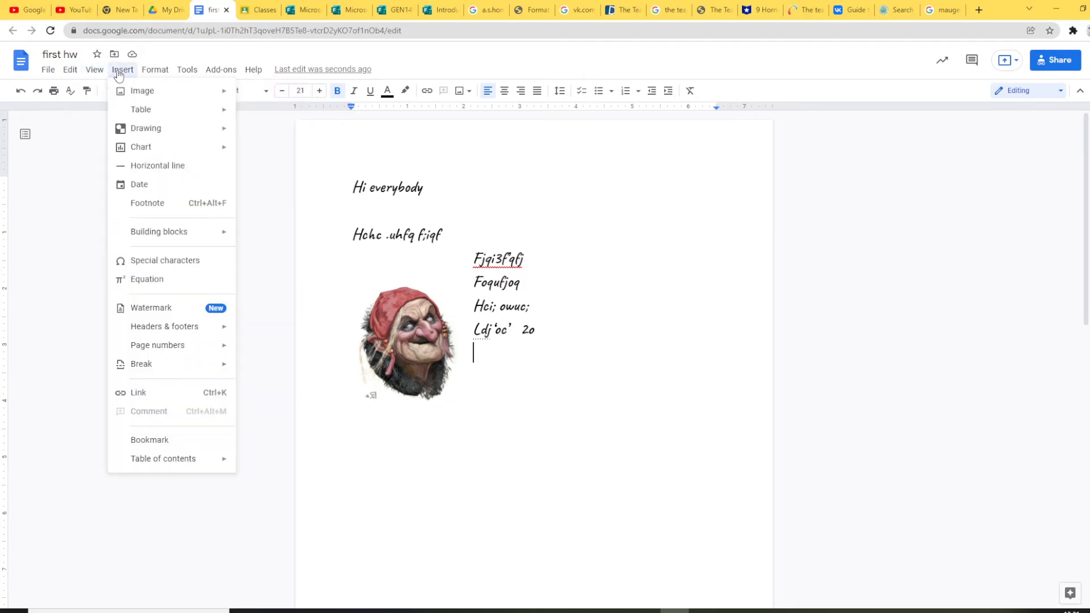
pyautogui.moveTo(158, 75)
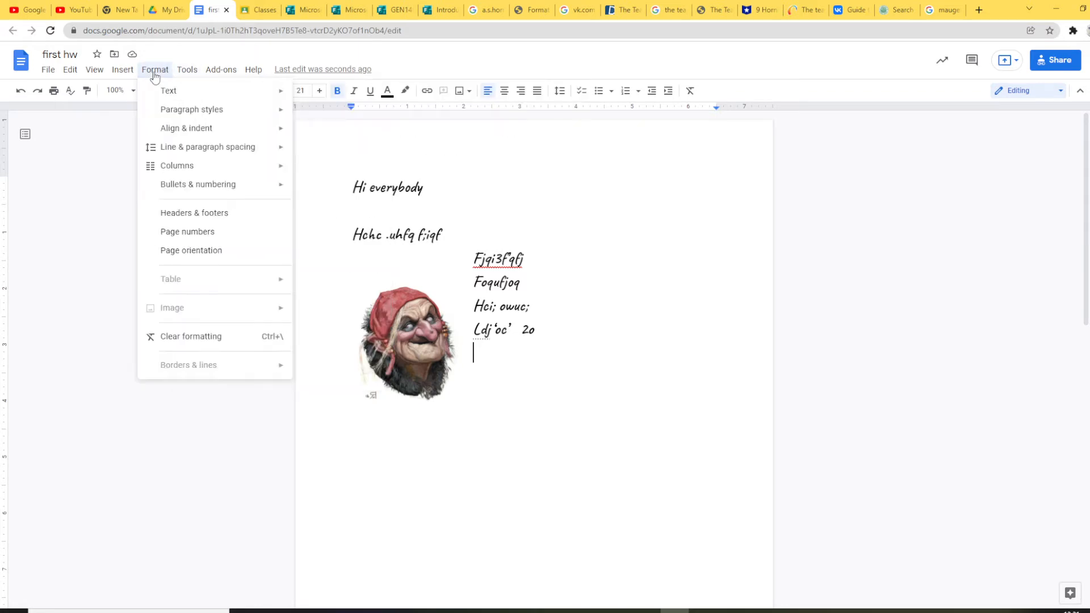
pyautogui.moveTo(163, 94)
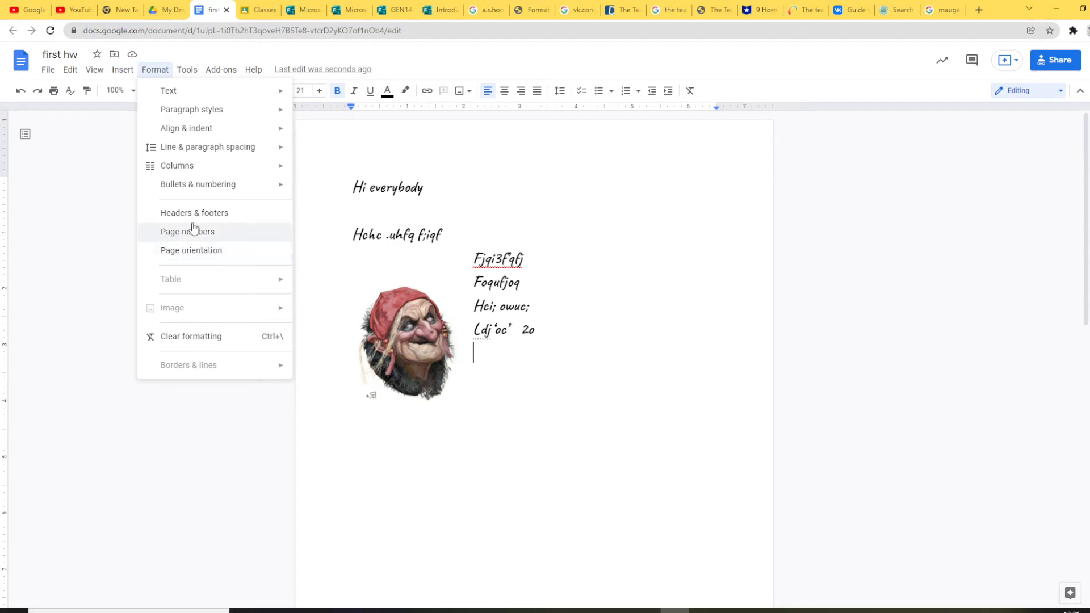
pyautogui.click(188, 69)
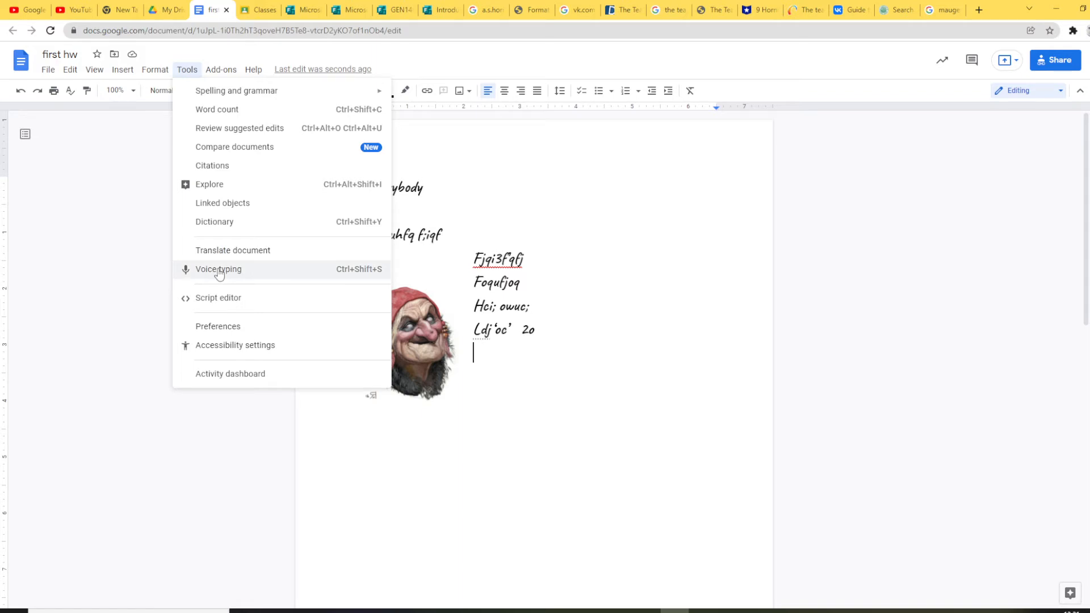
# Step: Turn on 'Display word count while typing', showing 13 words, then check the Format and Insert menus
pyautogui.click(239, 111)
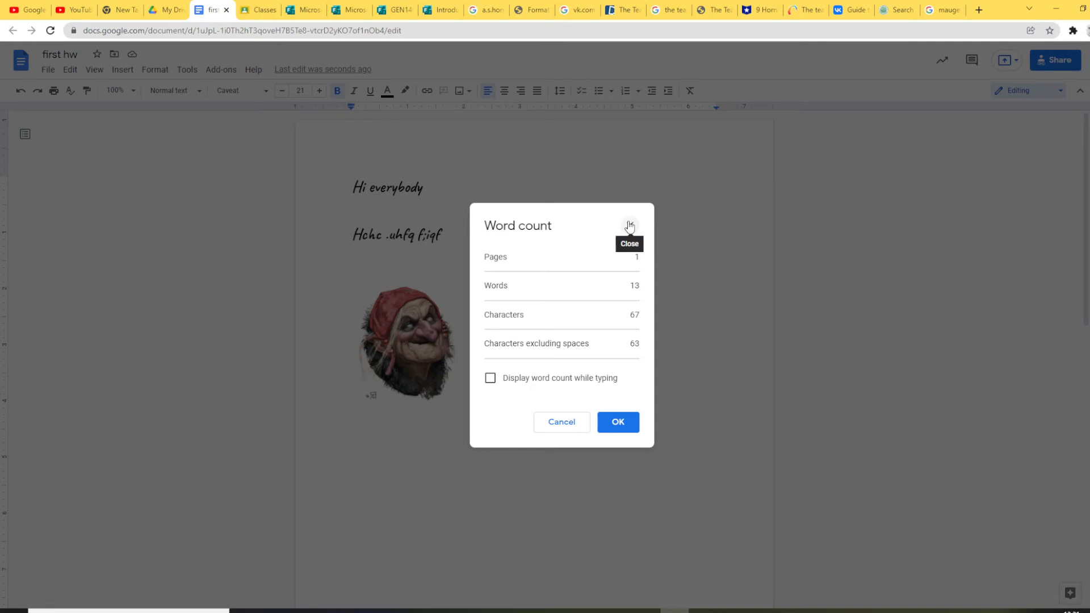
pyautogui.click(490, 378)
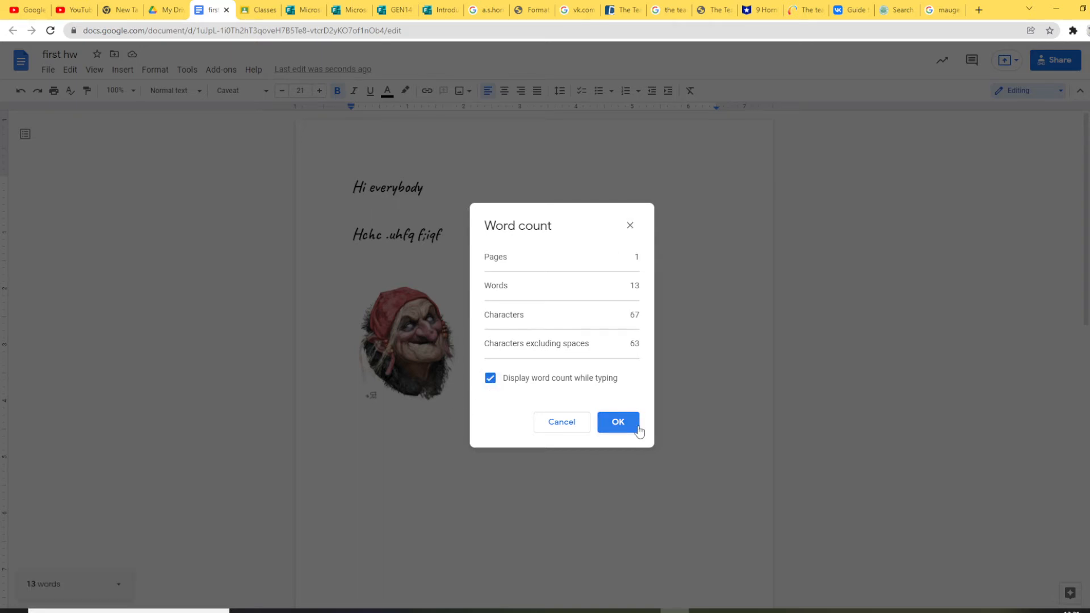
pyautogui.click(618, 421)
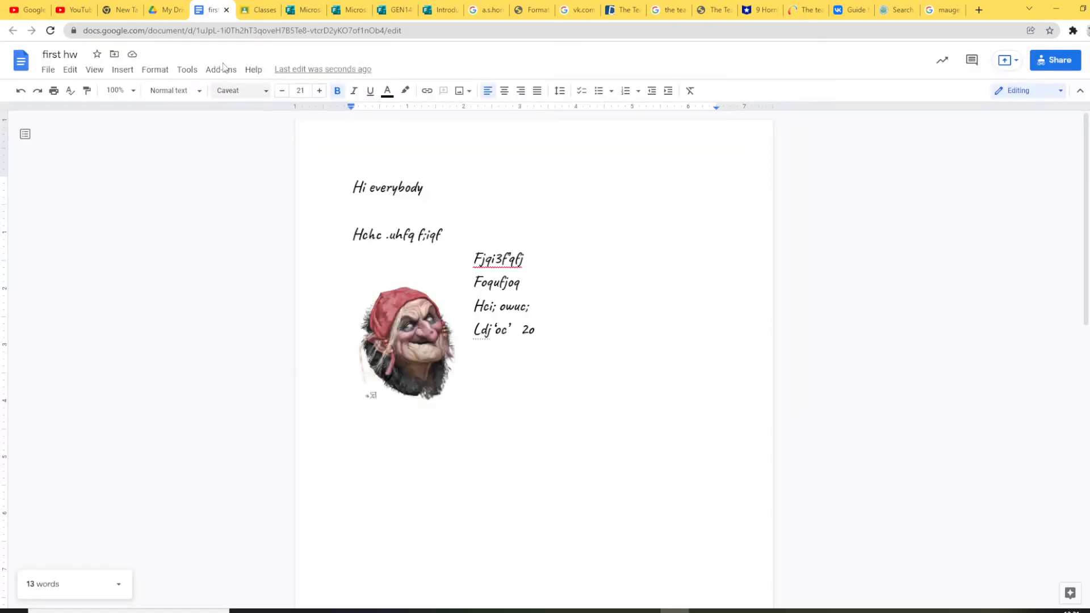
pyautogui.click(153, 70)
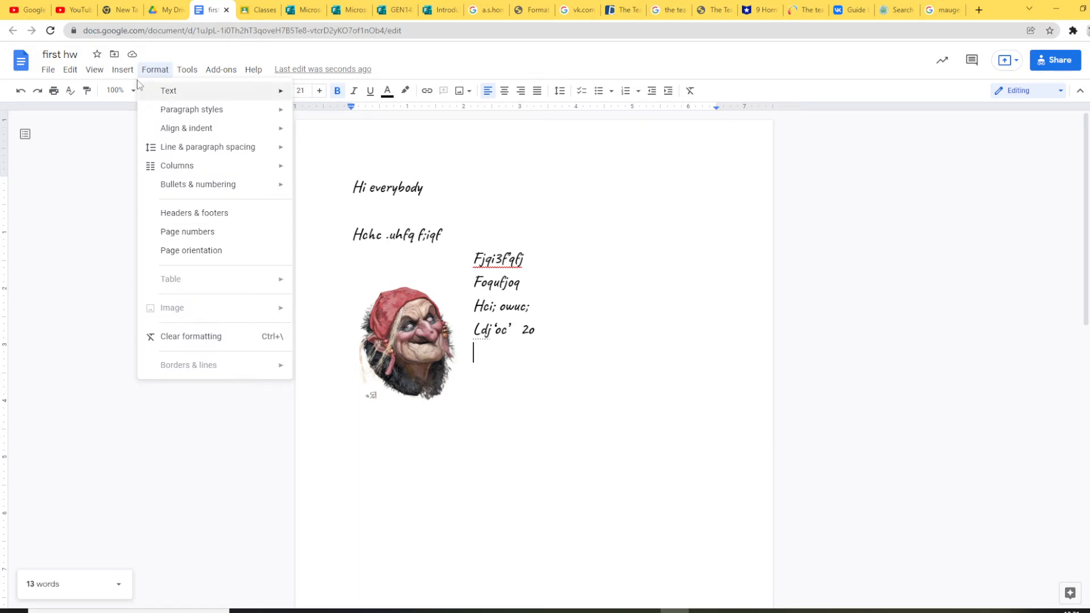
pyautogui.click(122, 69)
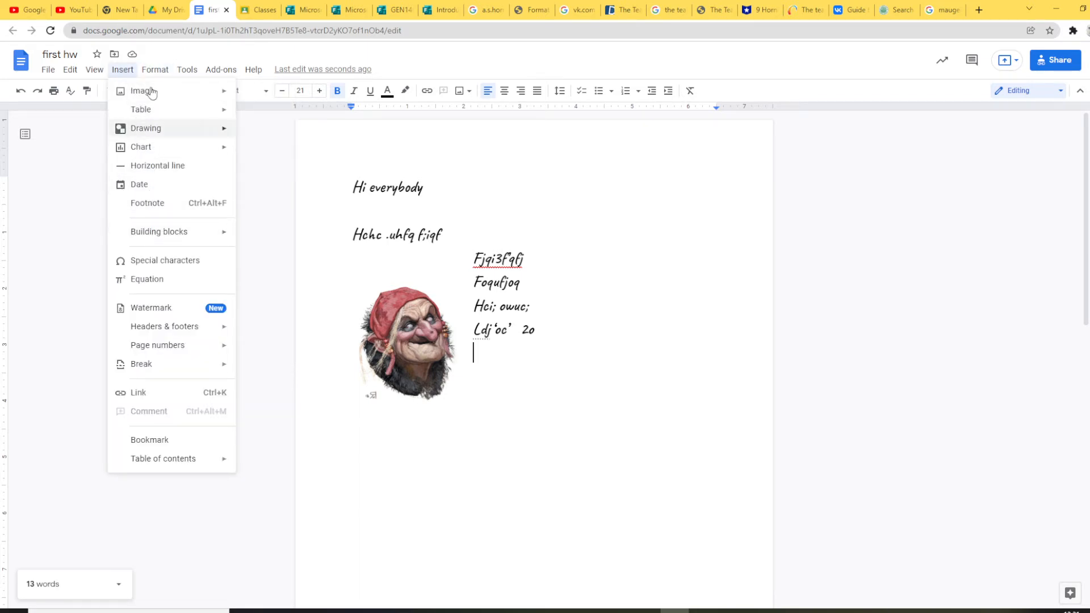
pyautogui.moveTo(144, 353)
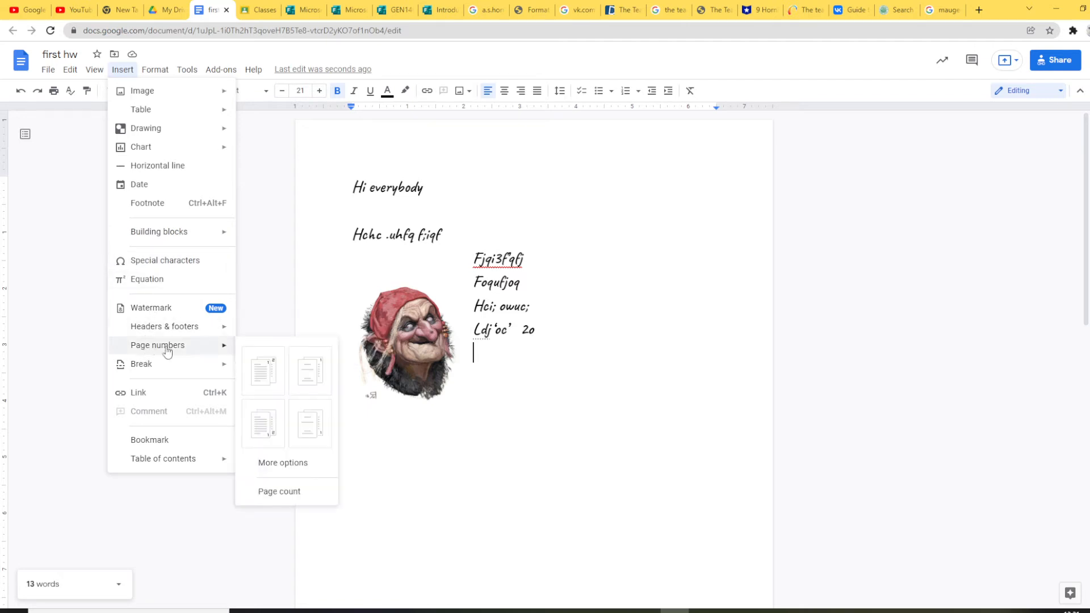
pyautogui.click(262, 372)
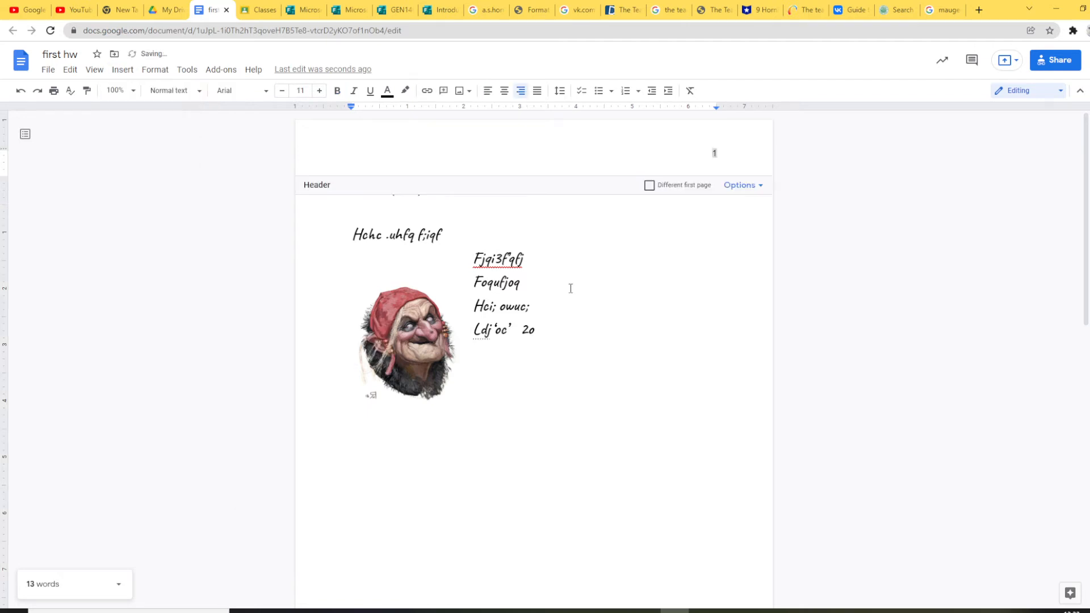
pyautogui.click(612, 279)
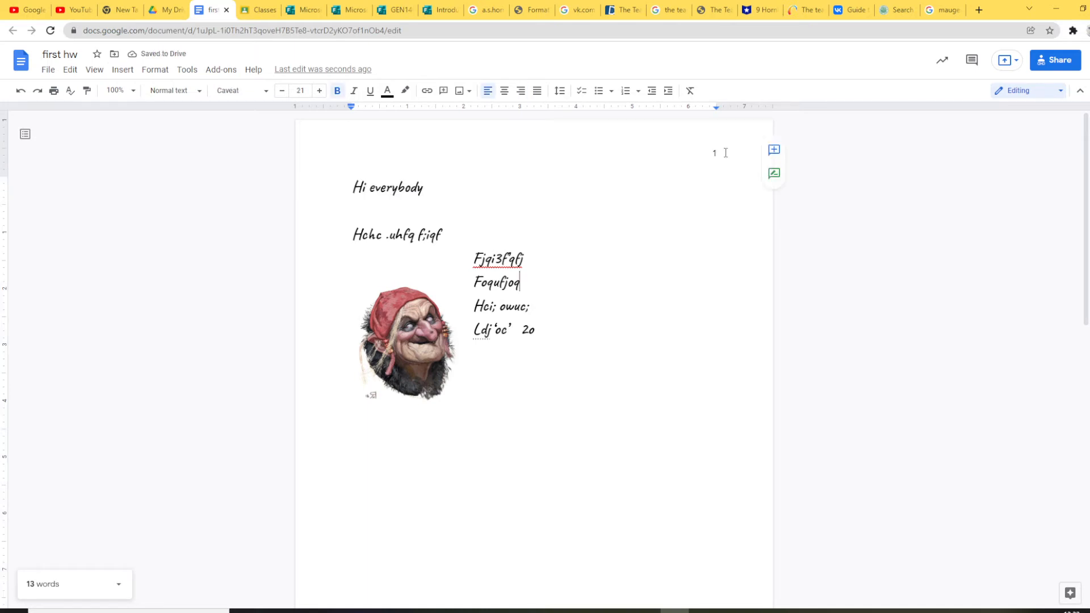
pyautogui.scroll(-3, 524, 324)
pyautogui.click(520, 189)
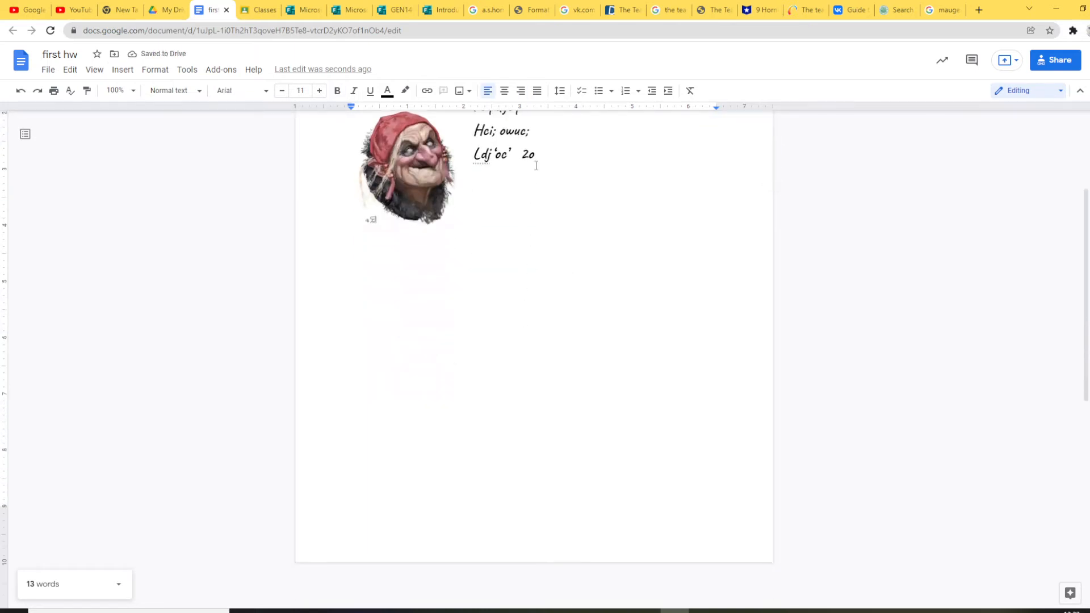
pyautogui.write("koqojd'p")
pyautogui.press('Tab')
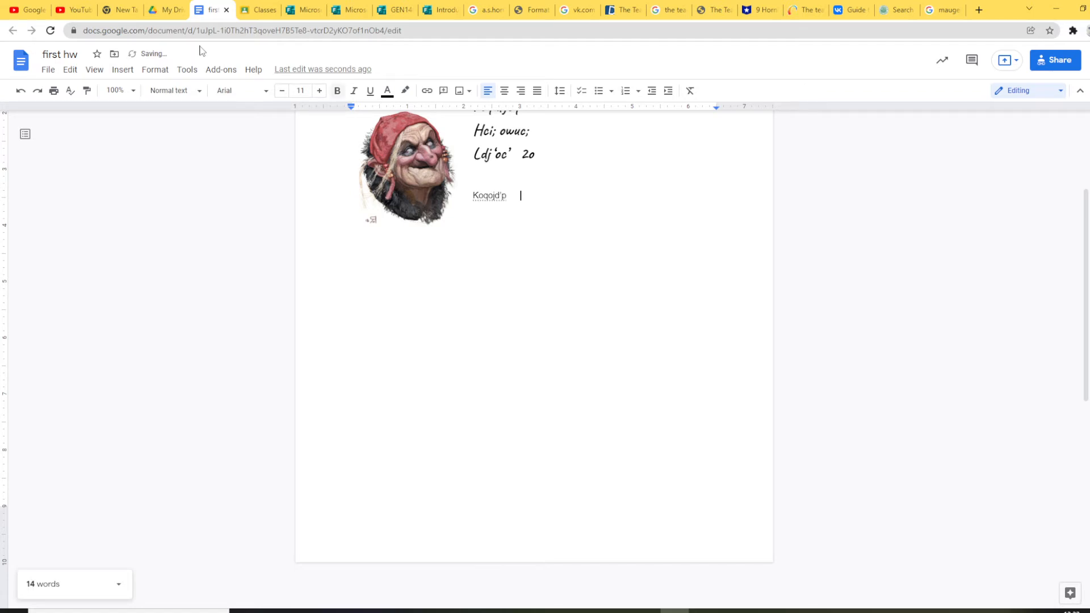
pyautogui.click(49, 72)
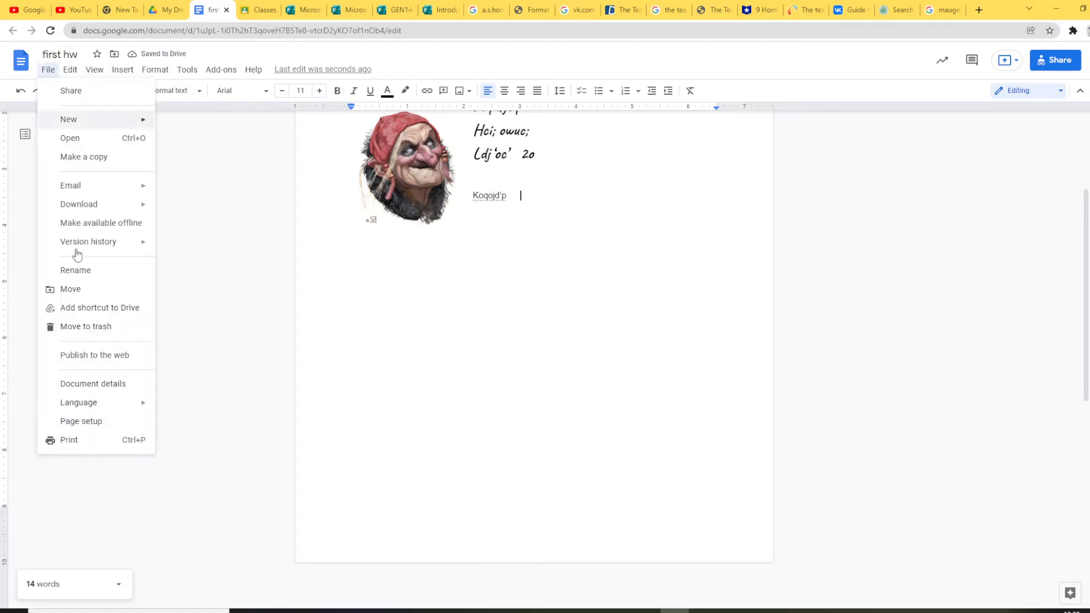
pyautogui.moveTo(98, 192)
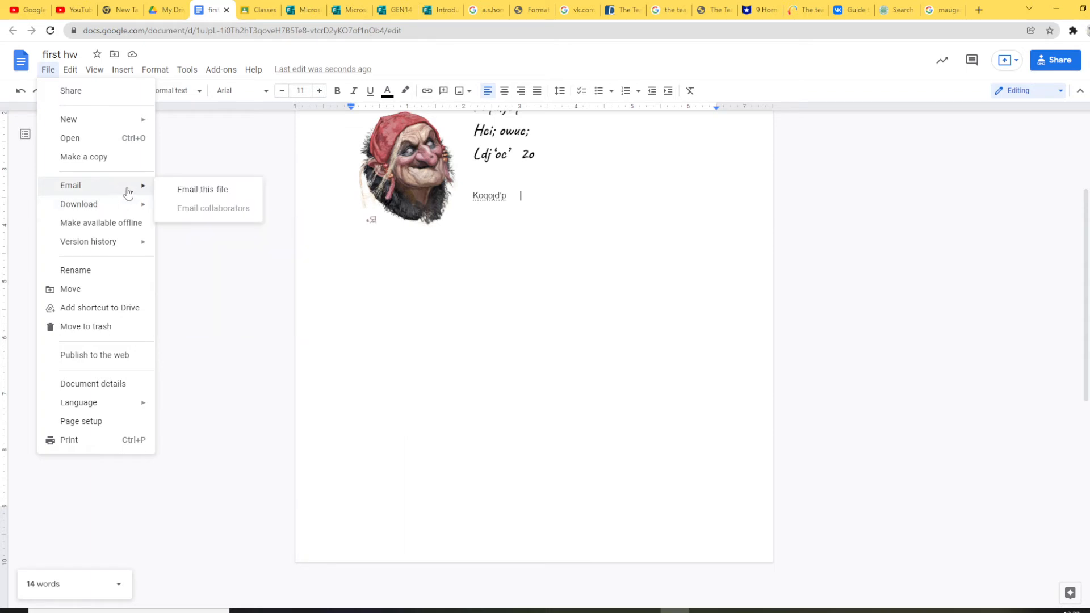
pyautogui.moveTo(141, 208)
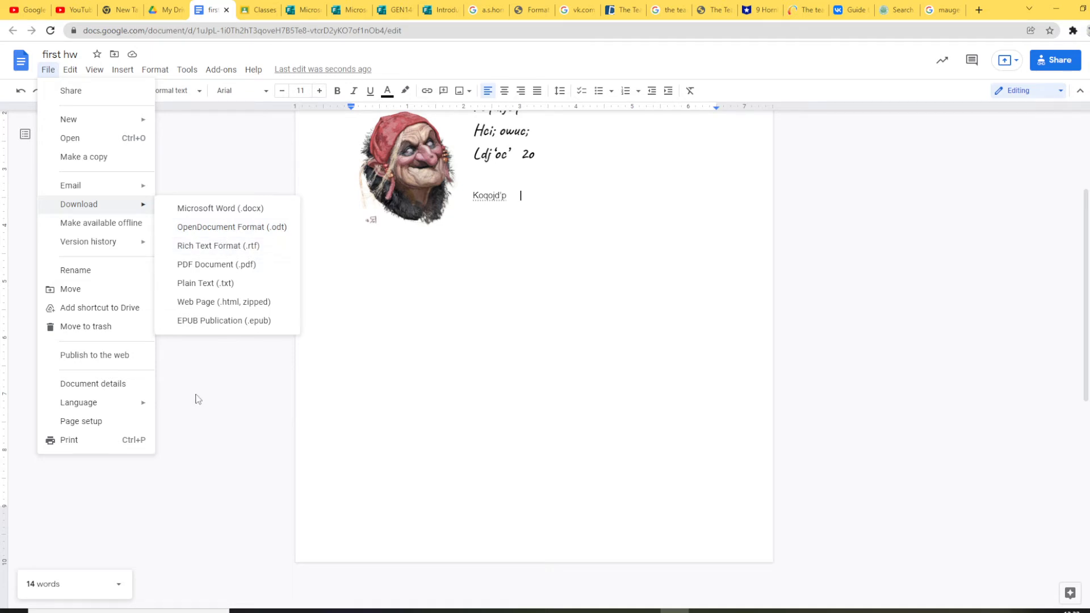
pyautogui.moveTo(135, 407)
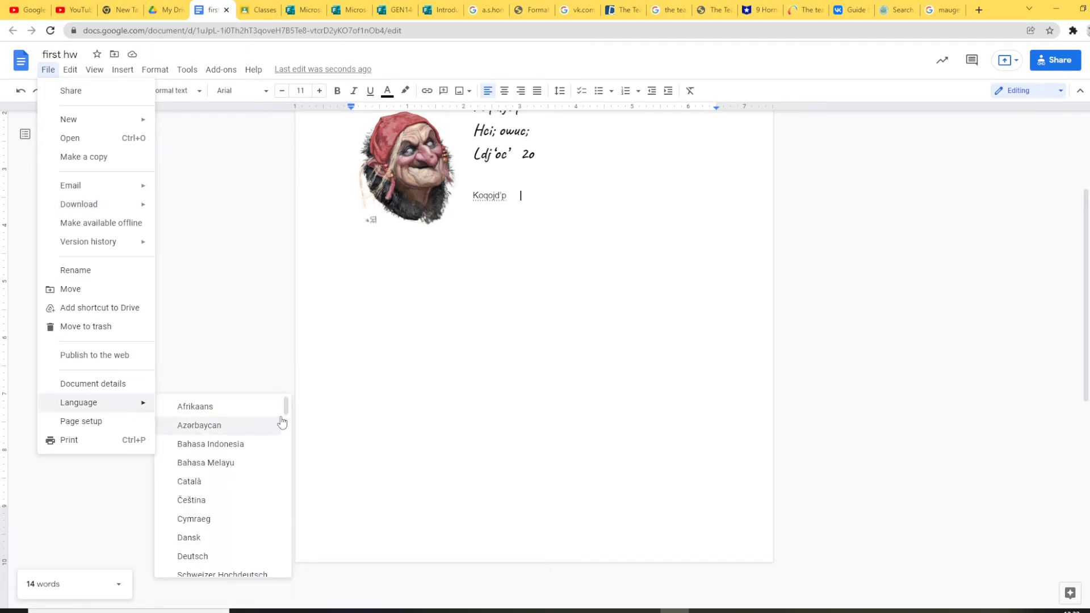
pyautogui.moveTo(287, 409); pyautogui.dragTo(291, 423)
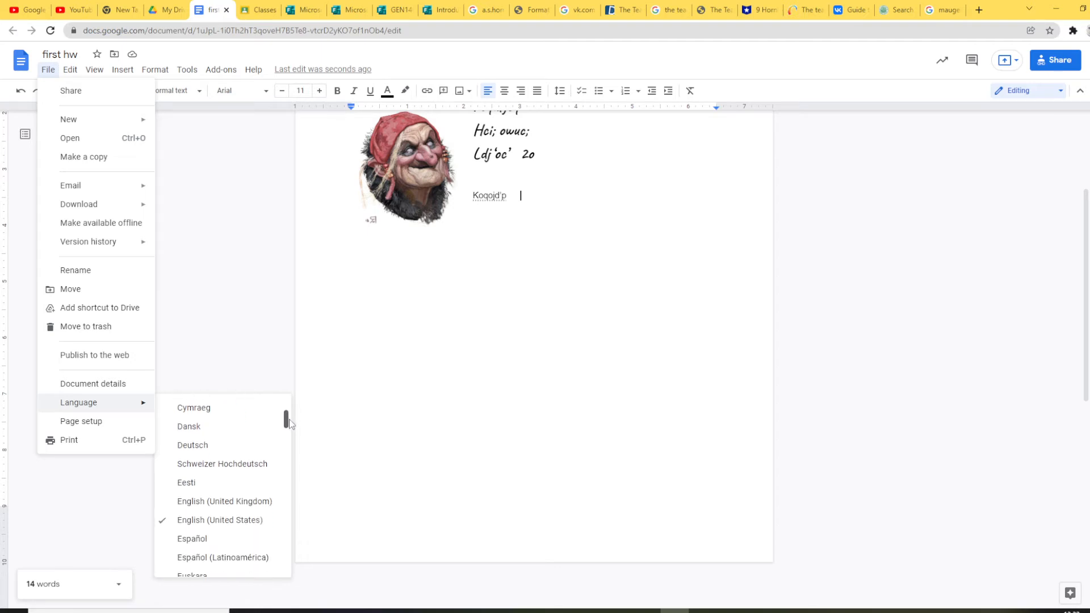
pyautogui.click(392, 426)
pyautogui.scroll(3, 393, 425)
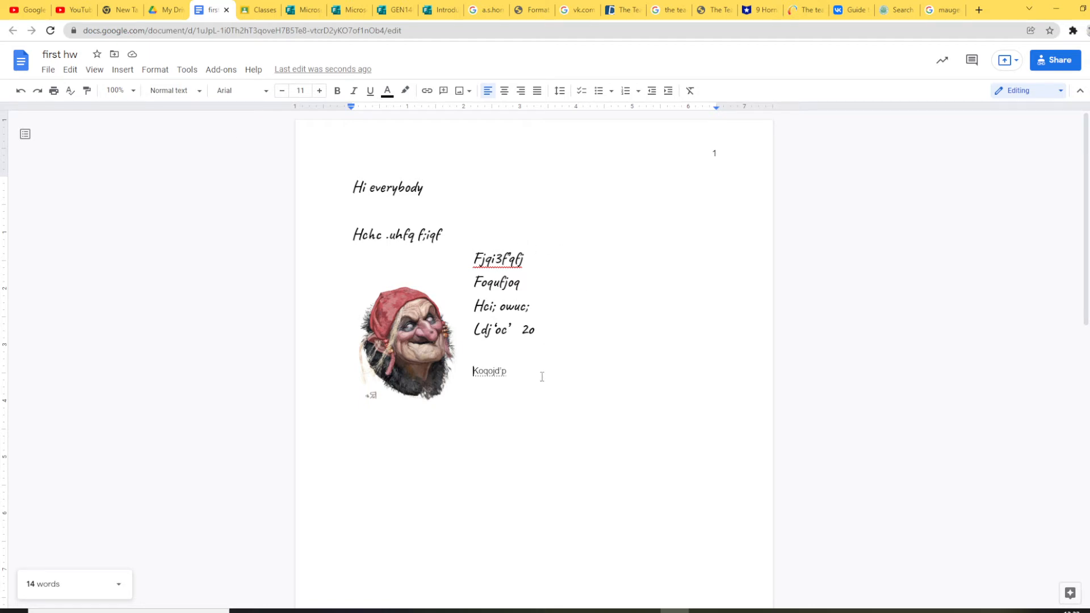
# Step: Add a new line 'welcome' below Koqojd'p
pyautogui.press('Return')
pyautogui.write('wellcome')
pyautogui.rightClick(492, 393)
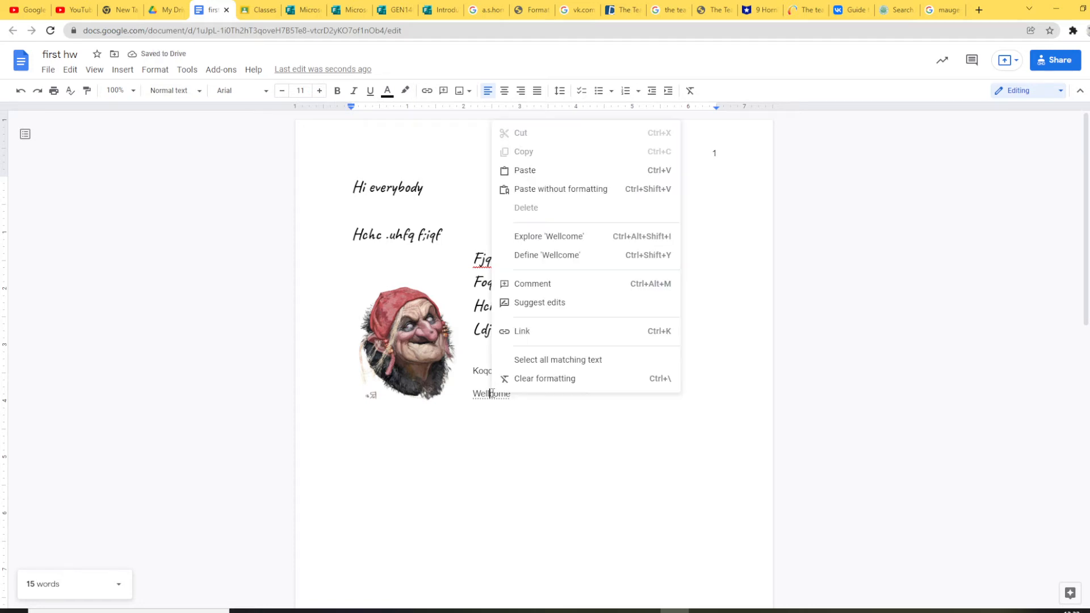
pyautogui.click(524, 393)
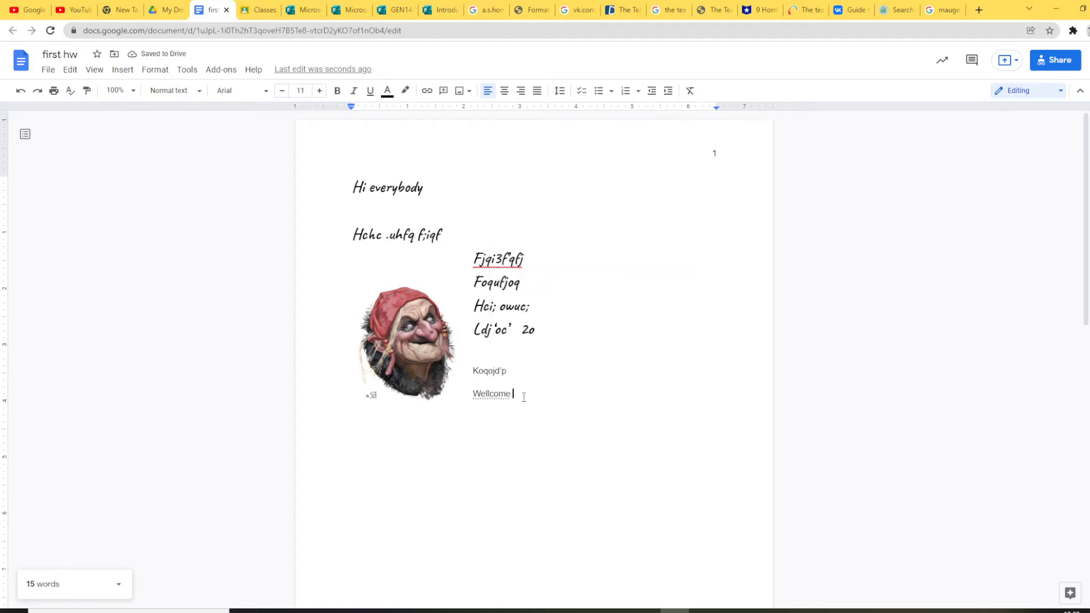
pyautogui.click(494, 383)
# Step: Append 'wellcome' after Hi everybody and correct it to 'welcome' via spelling suggestion
pyautogui.click(440, 190)
pyautogui.write('wellcom')
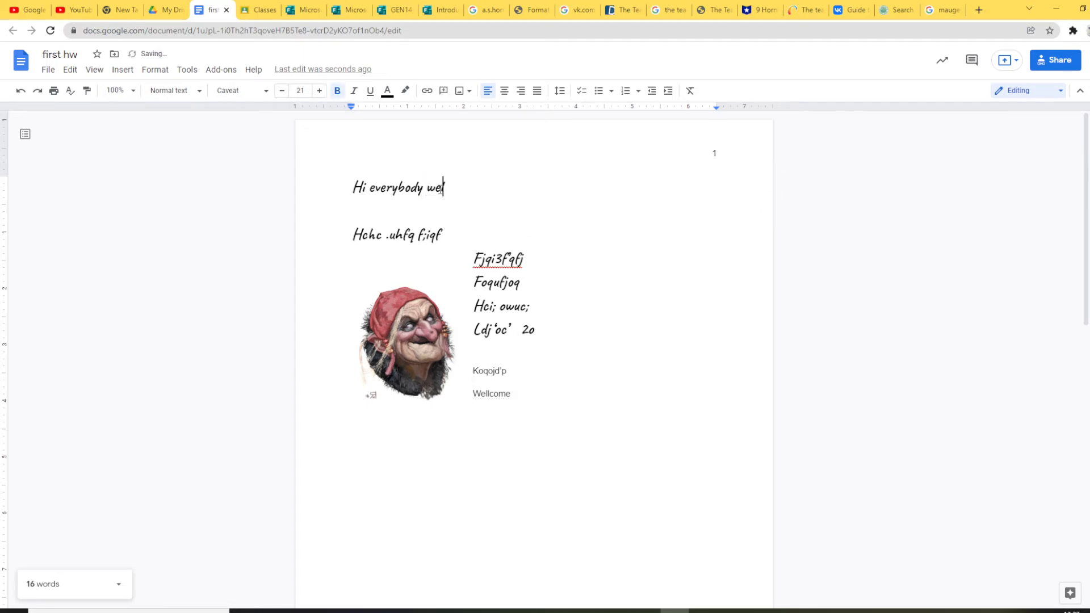
pyautogui.write('e')
pyautogui.rightClick(454, 192)
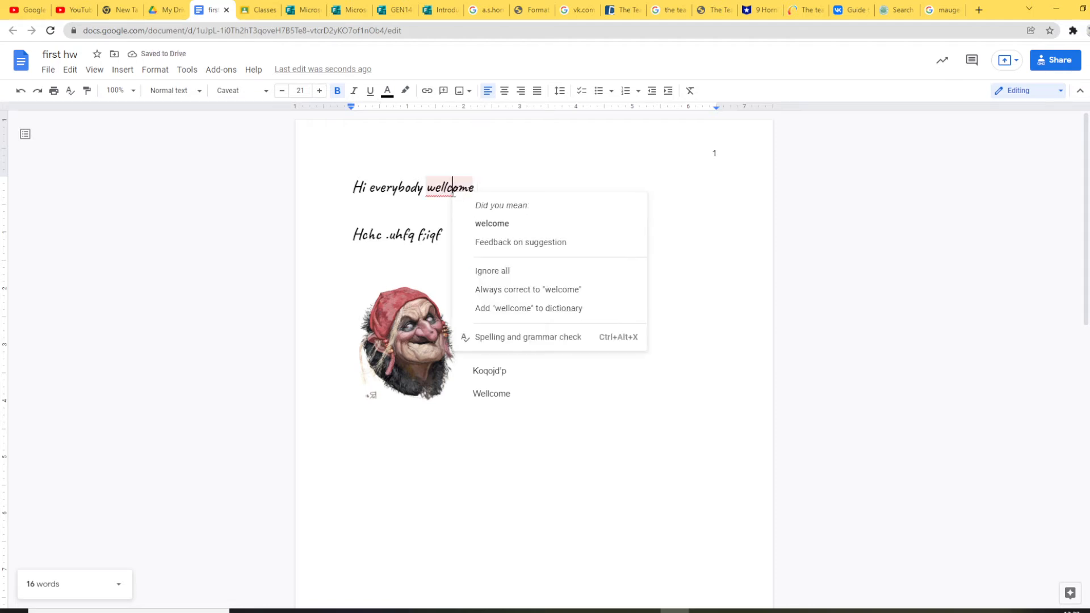
pyautogui.click(511, 225)
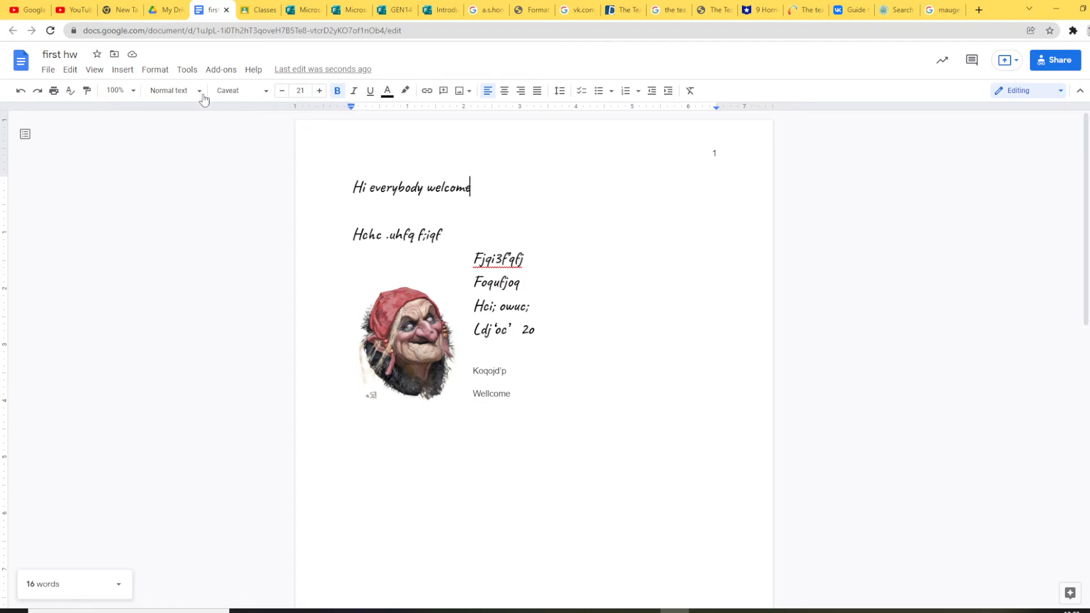
# Step: Apply the Title style to 'Hi everybody welcome', making it 26-point Arial
pyautogui.moveTo(353, 187); pyautogui.dragTo(495, 189)
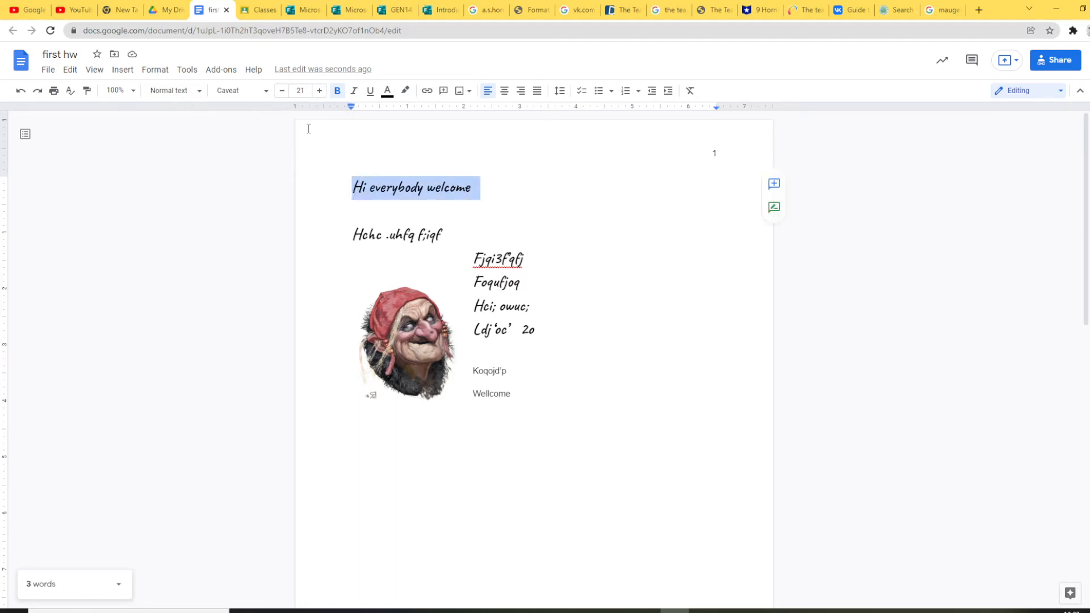
pyautogui.click(200, 93)
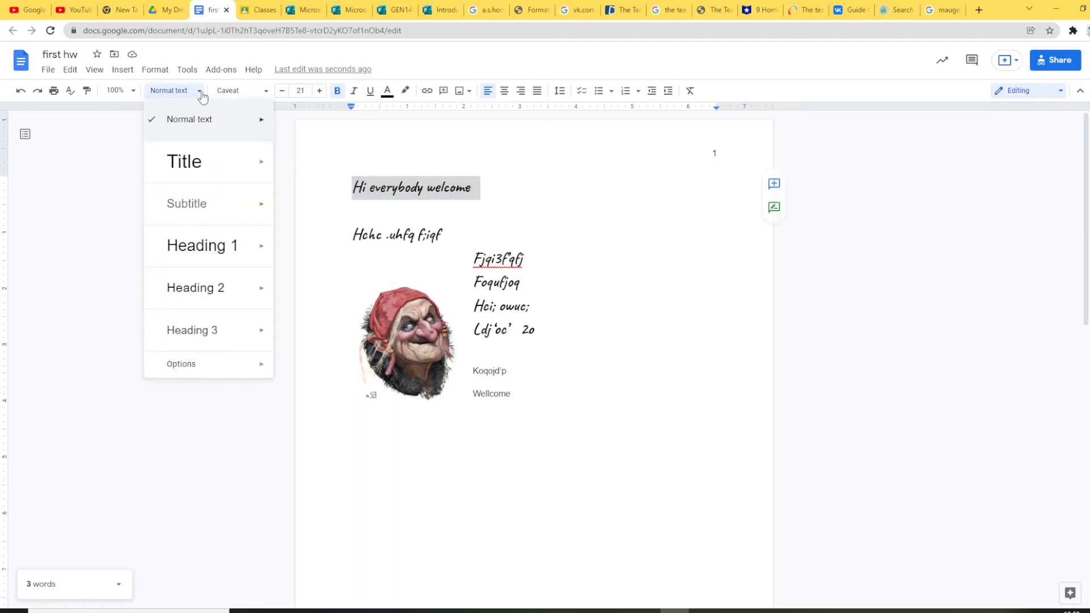
pyautogui.moveTo(221, 169)
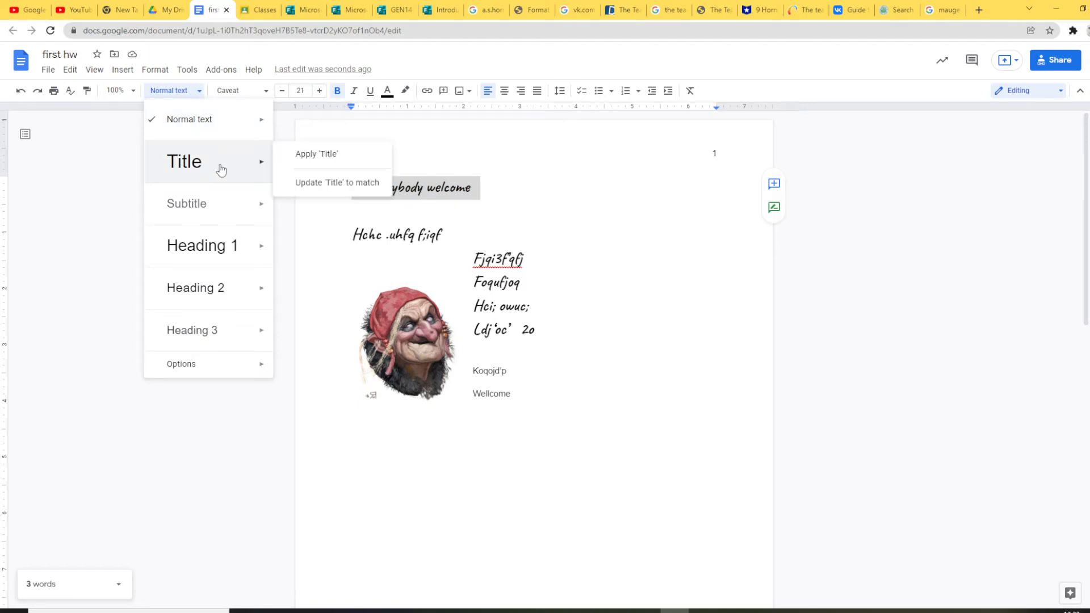
pyautogui.click(320, 153)
pyautogui.click(438, 193)
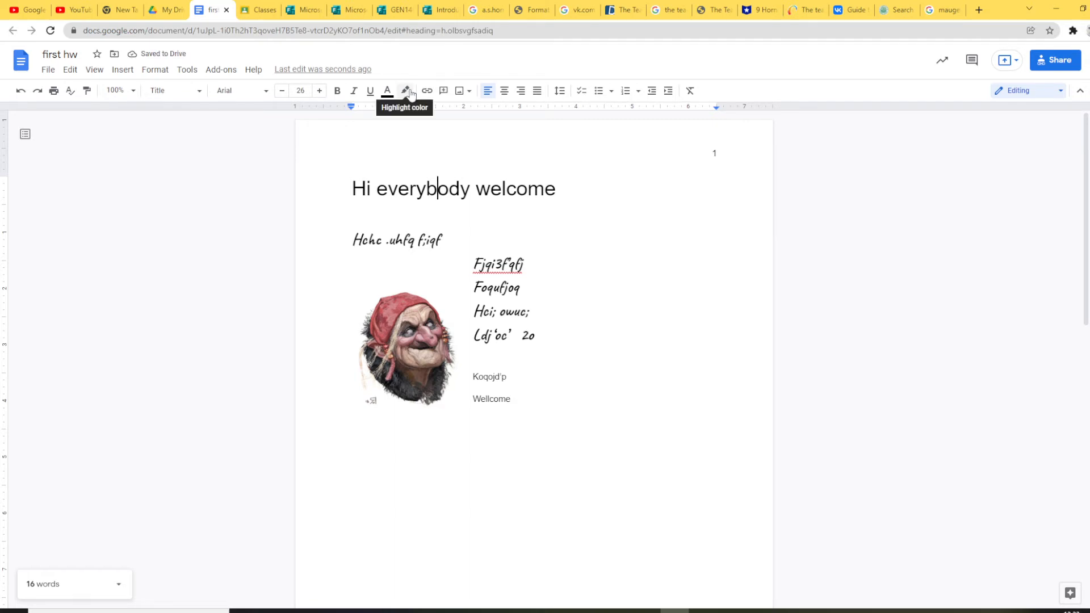
# Step: Colour the line Fjqi3f'qfj orange
pyautogui.moveTo(472, 260); pyautogui.dragTo(556, 262)
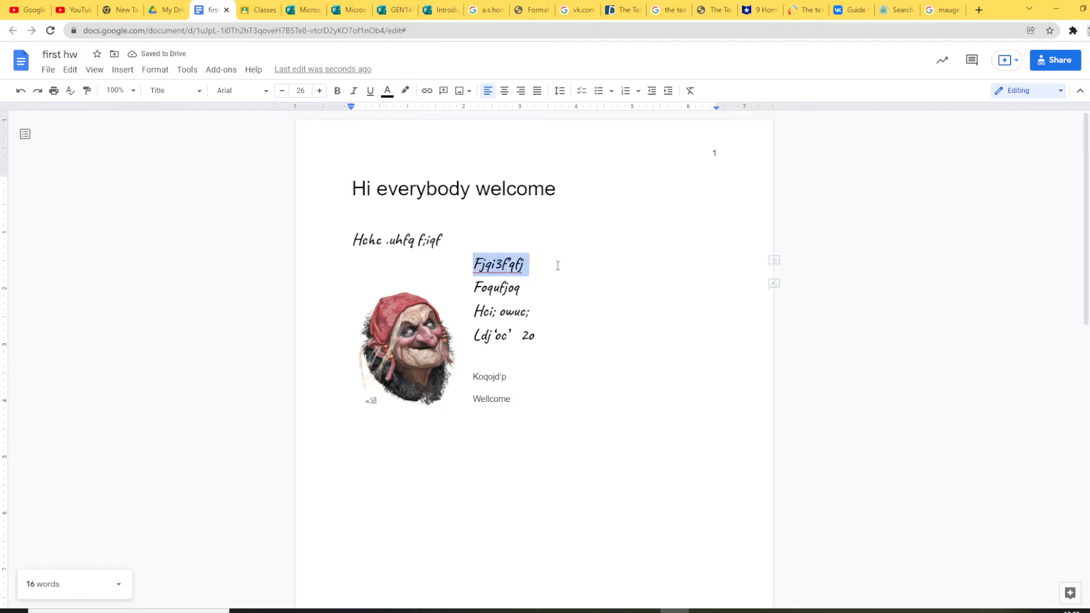
pyautogui.click(387, 92)
pyautogui.click(417, 165)
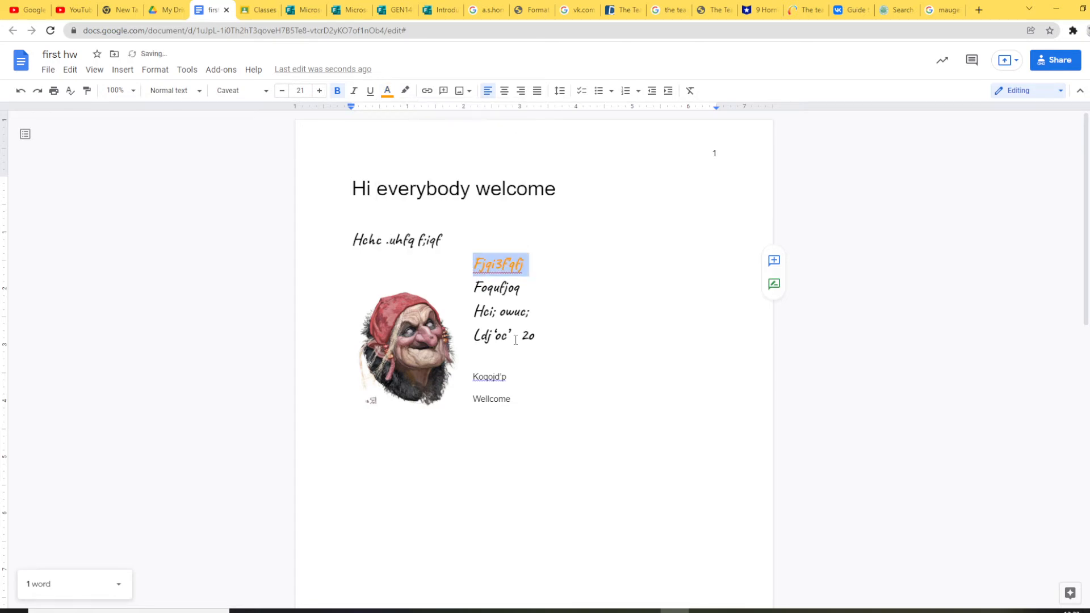
pyautogui.press('Down')
pyautogui.press('Down')
pyautogui.press('Down')
# Step: Give 'Hi everybody welc' in the title a bright green highlight
pyautogui.moveTo(352, 187); pyautogui.dragTo(518, 189)
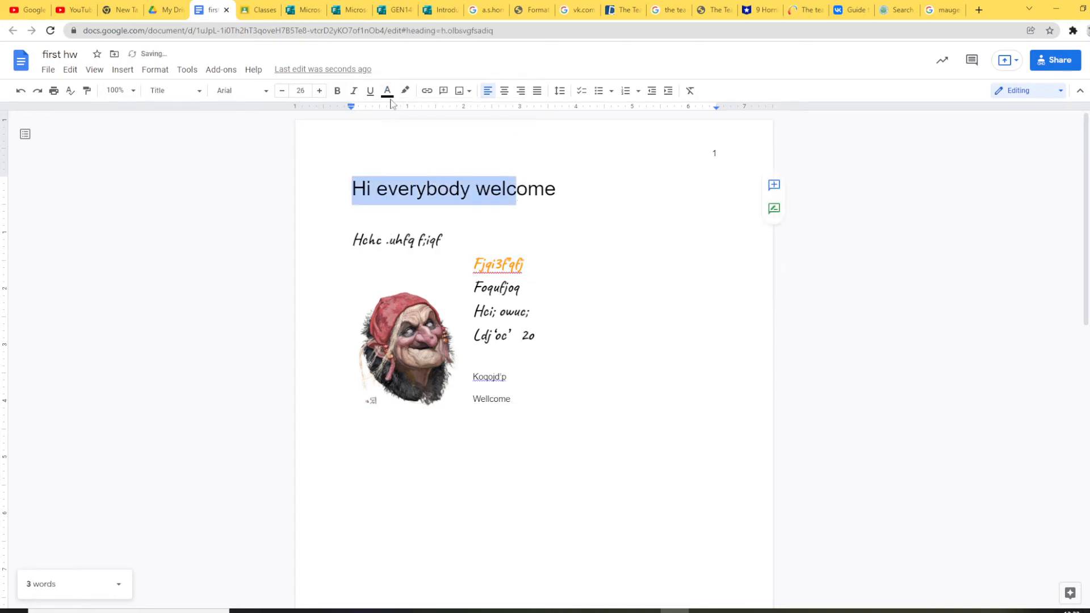
pyautogui.click(405, 91)
pyautogui.click(461, 164)
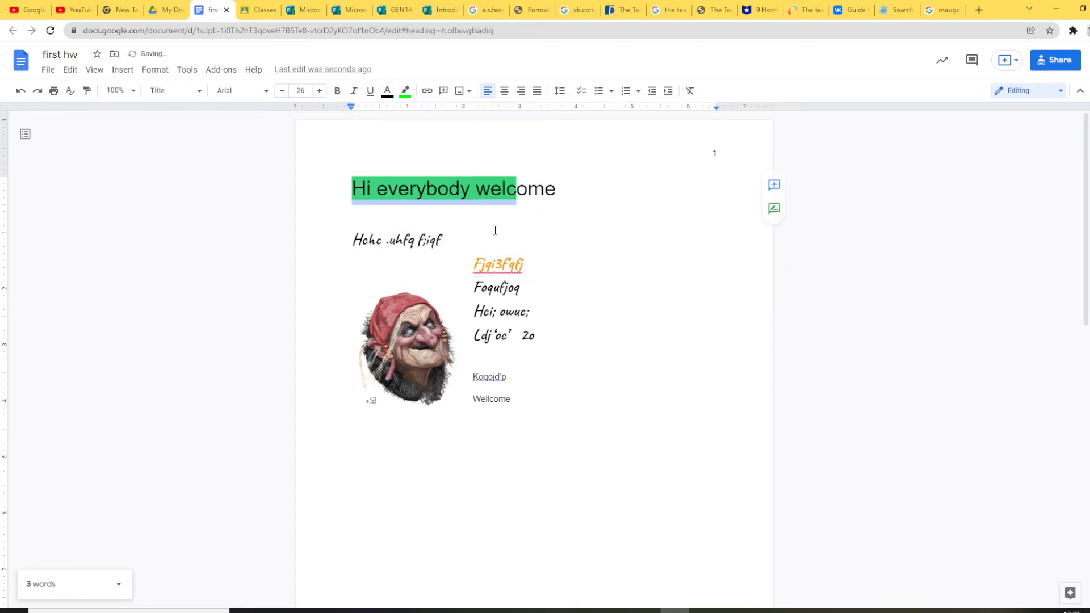
pyautogui.click(496, 237)
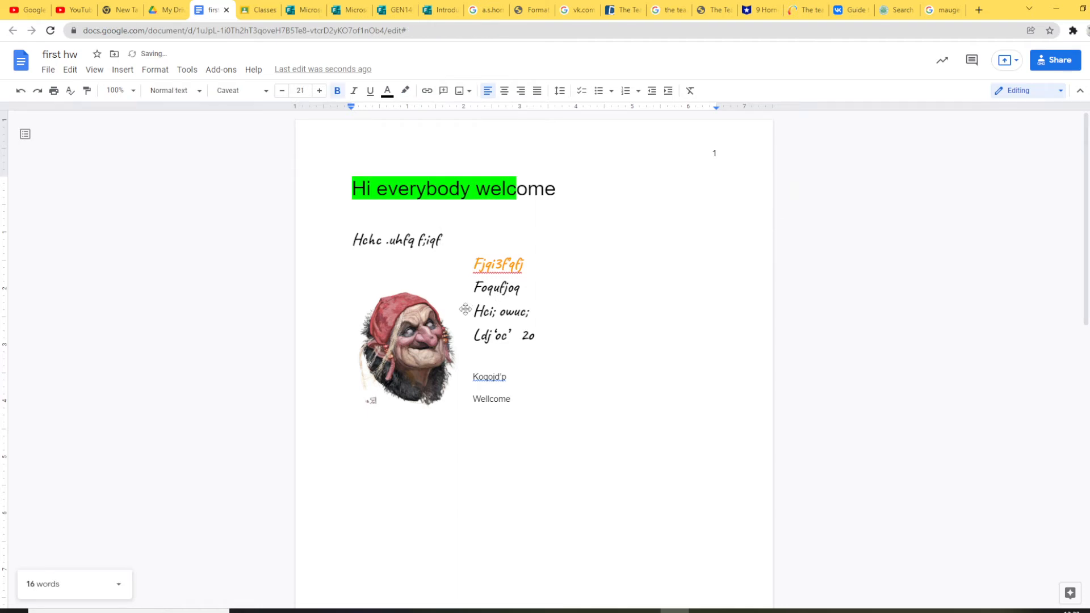
pyautogui.scroll(-1, 463, 309)
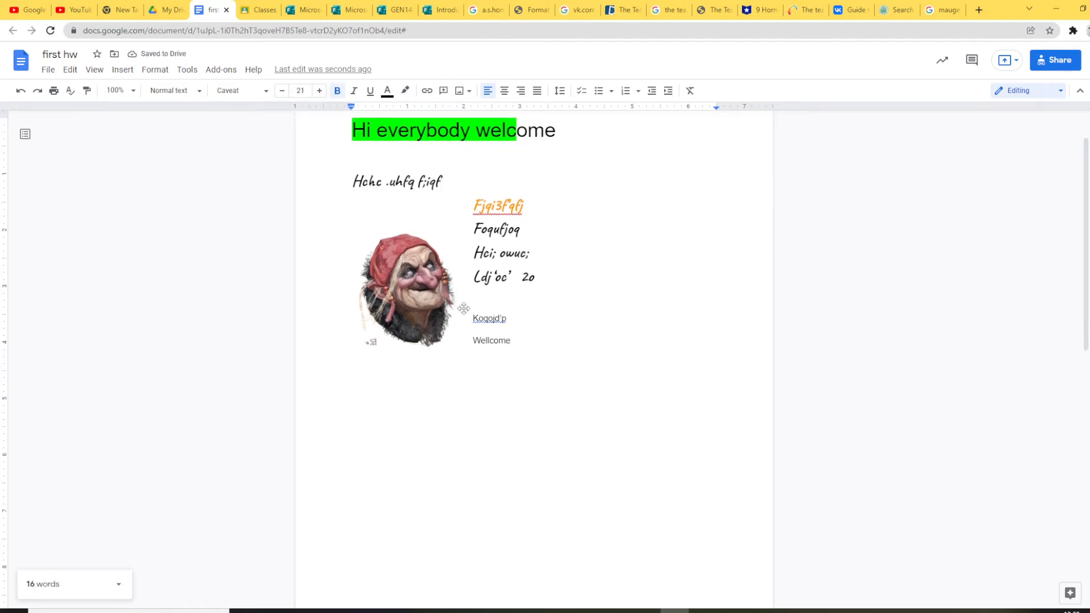
pyautogui.scroll(1, 464, 308)
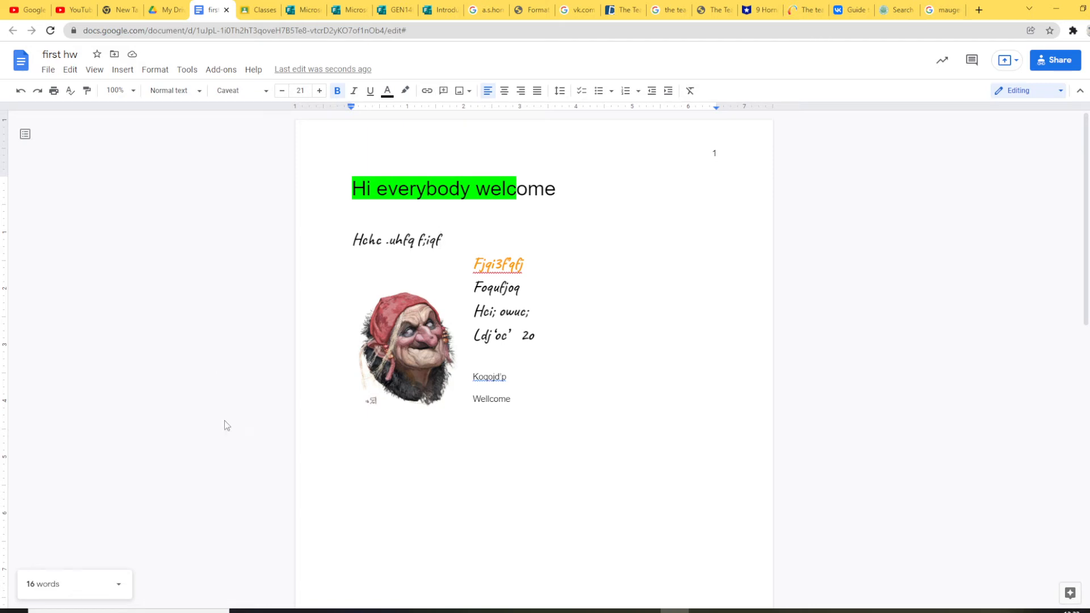
pyautogui.click(331, 611)
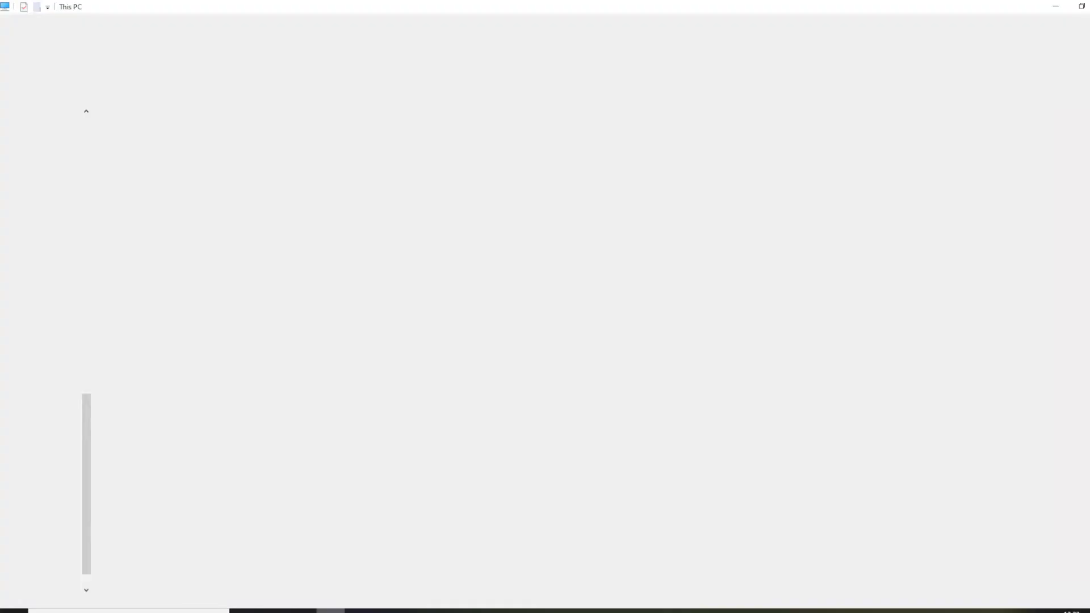
pyautogui.click(330, 611)
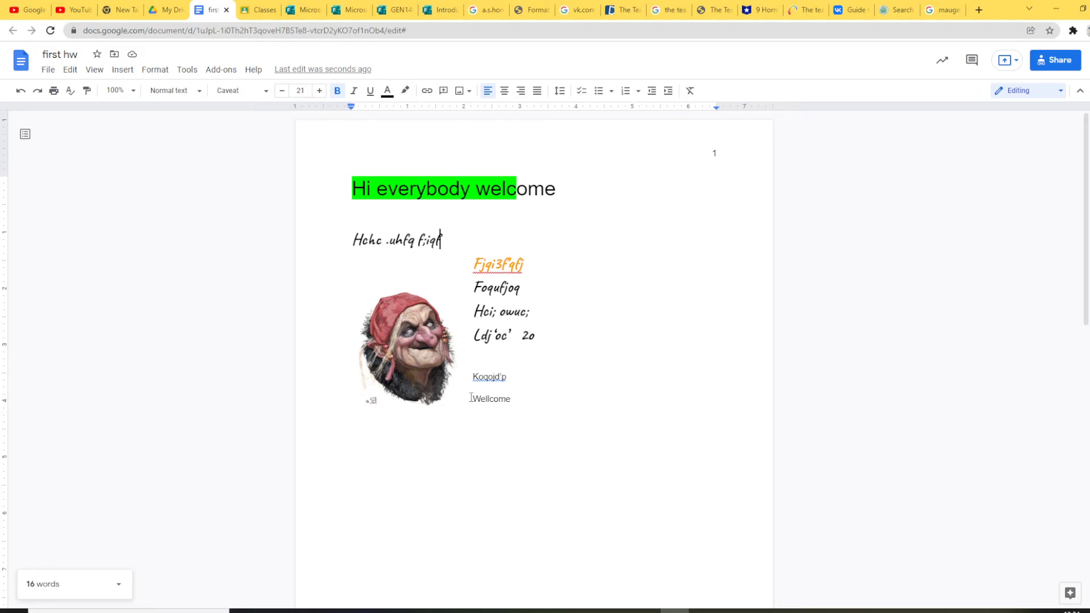
# Step: Attach the comment 'what do you mean?' to the word Wellcome, then select Ldj'oc'
pyautogui.moveTo(474, 399); pyautogui.dragTo(526, 401)
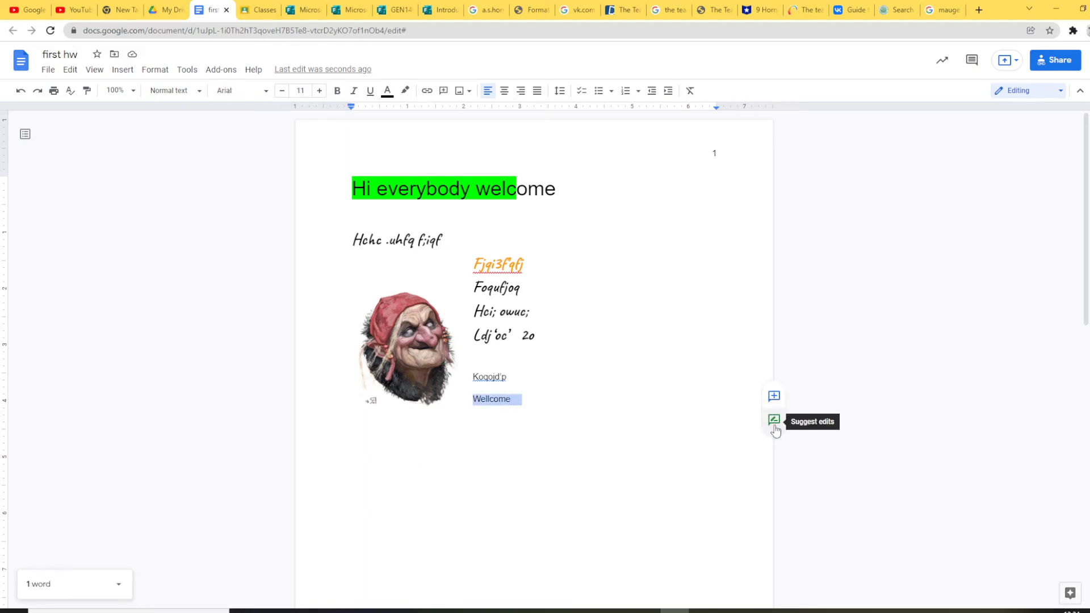
pyautogui.click(776, 395)
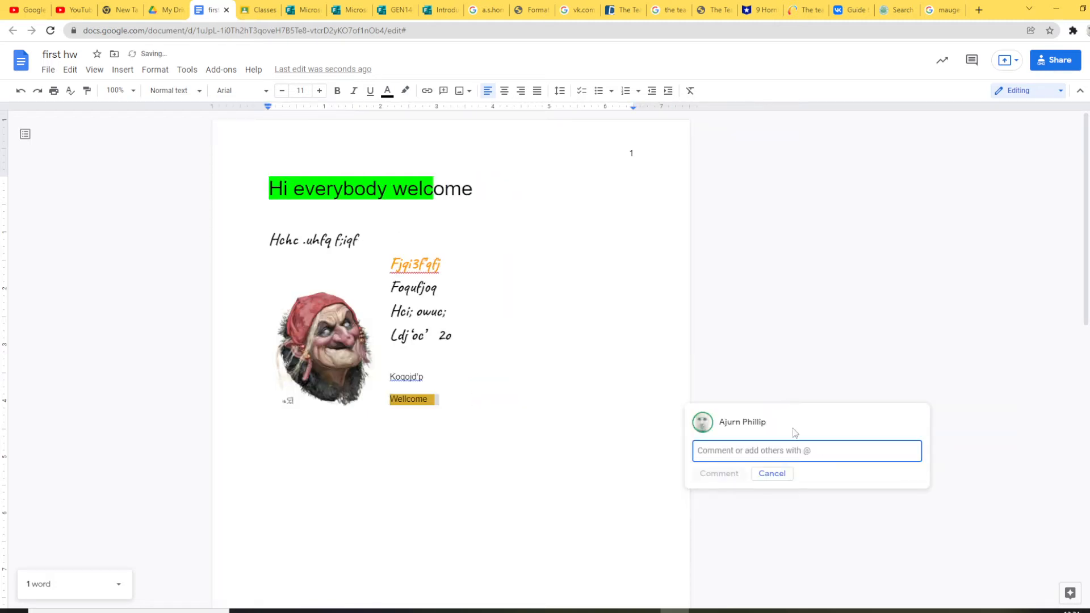
pyautogui.write('what di')
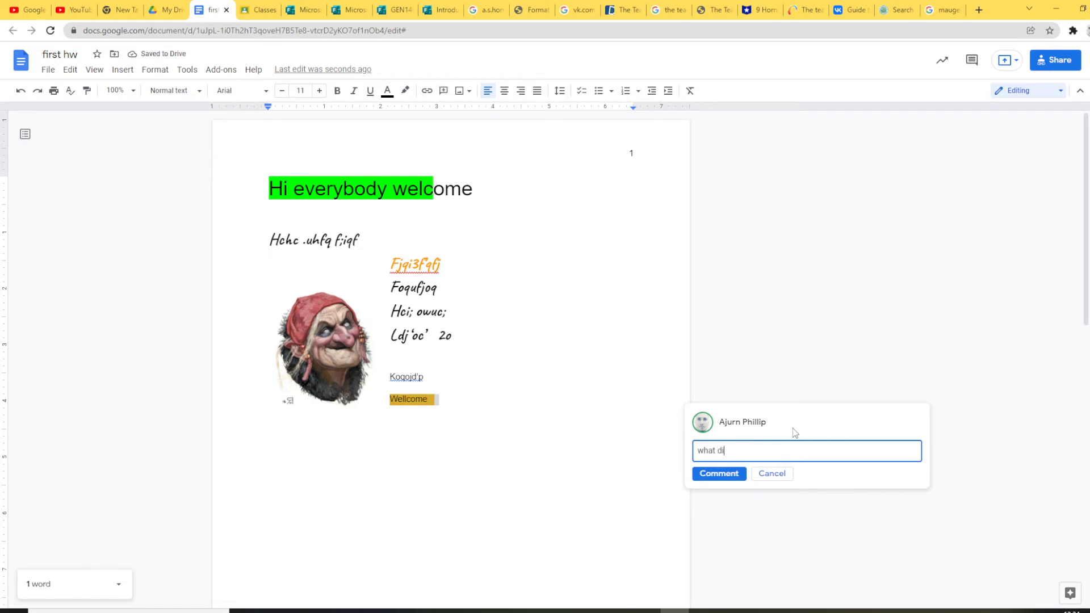
pyautogui.press('BackSpace')
pyautogui.write('o you mean?')
pyautogui.click(719, 475)
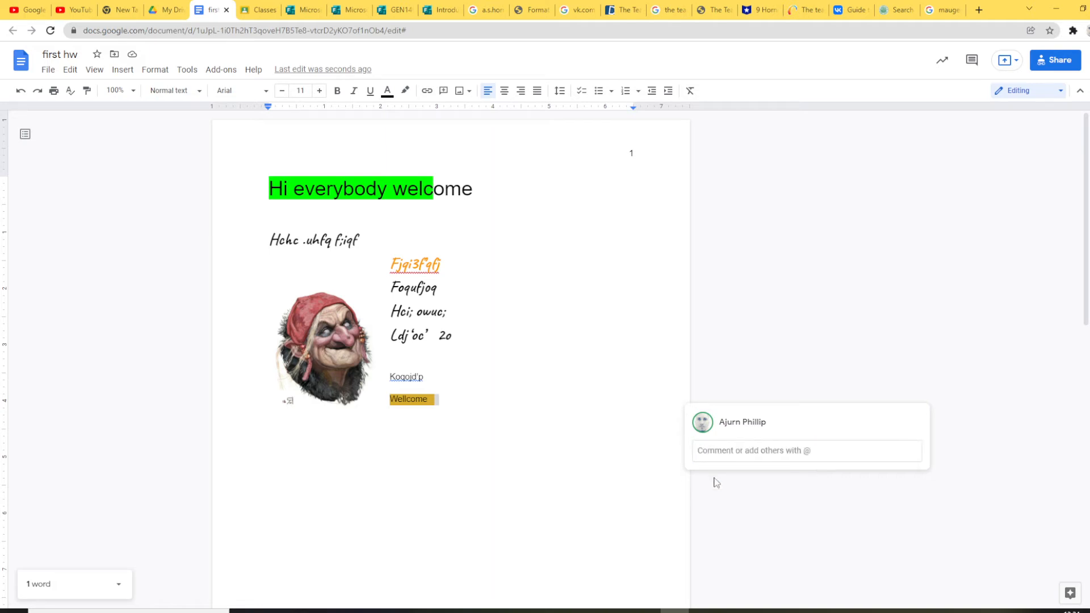
pyautogui.click(545, 349)
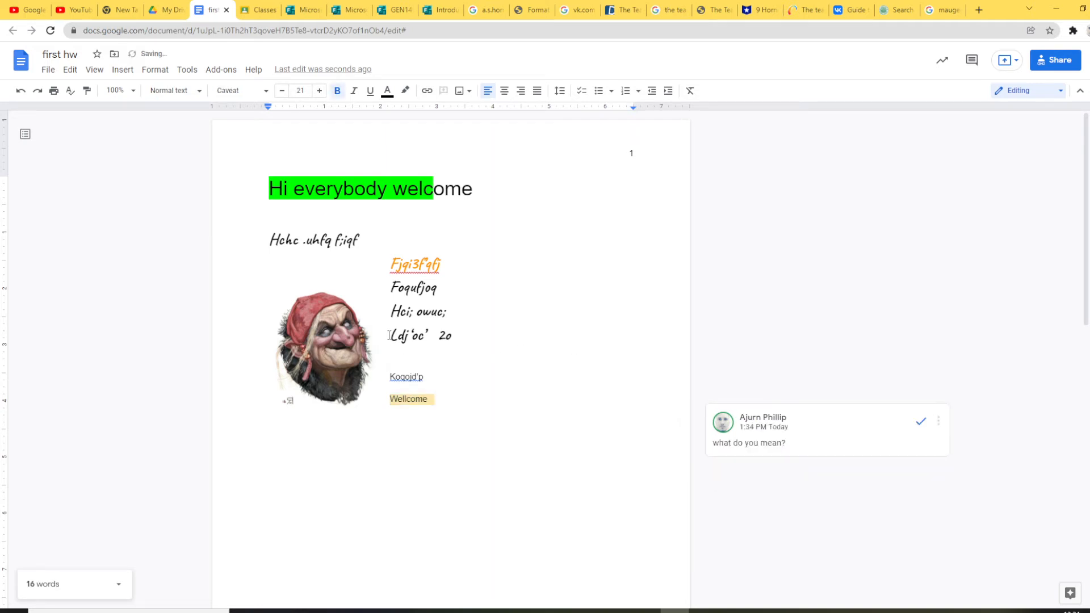
pyautogui.moveTo(389, 335); pyautogui.dragTo(429, 332)
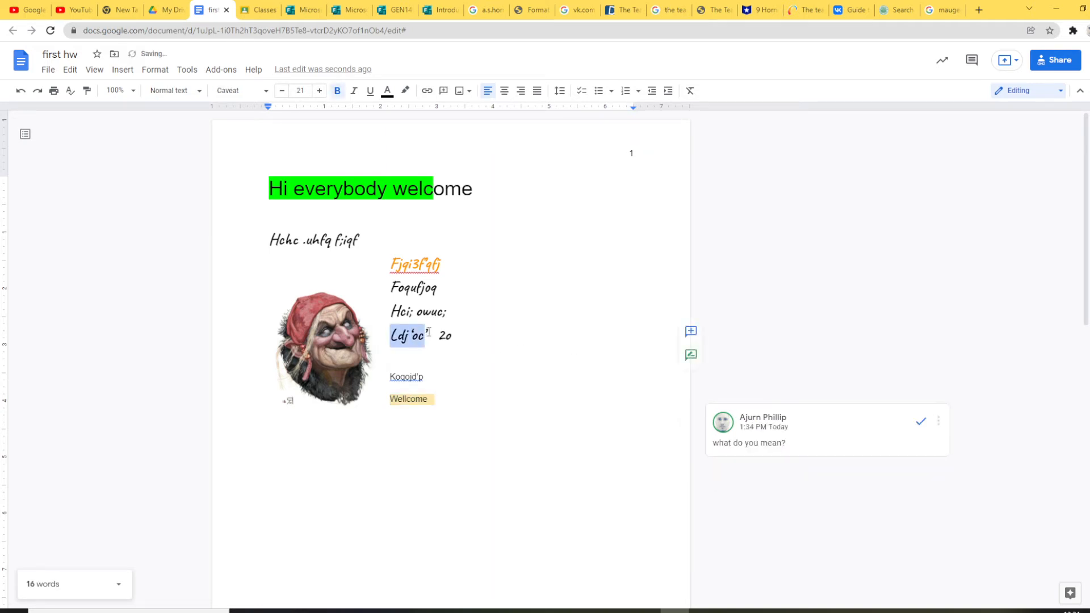
# Step: Switch to Suggesting mode and discard an empty comment started on Ldj'oc'
pyautogui.click(691, 354)
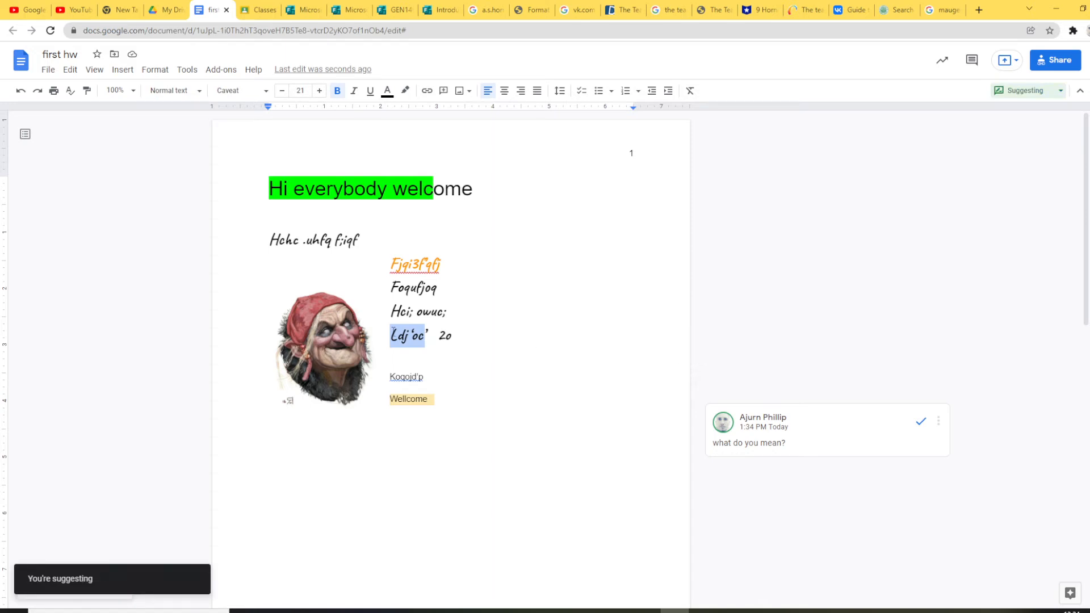
pyautogui.rightClick(402, 333)
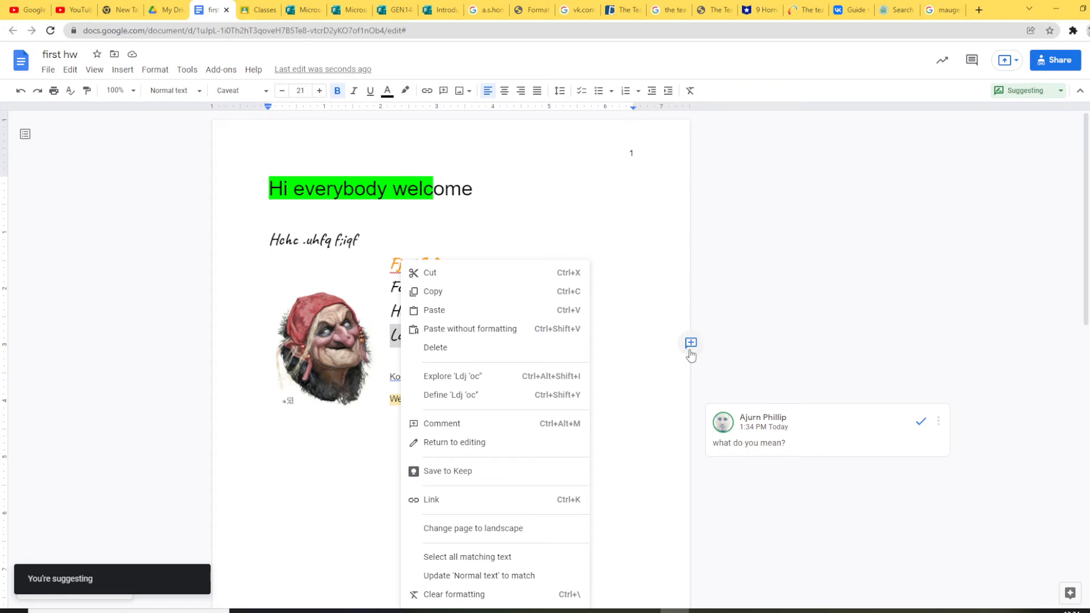
pyautogui.click(637, 354)
pyautogui.moveTo(389, 335); pyautogui.dragTo(423, 338)
pyautogui.rightClick(421, 339)
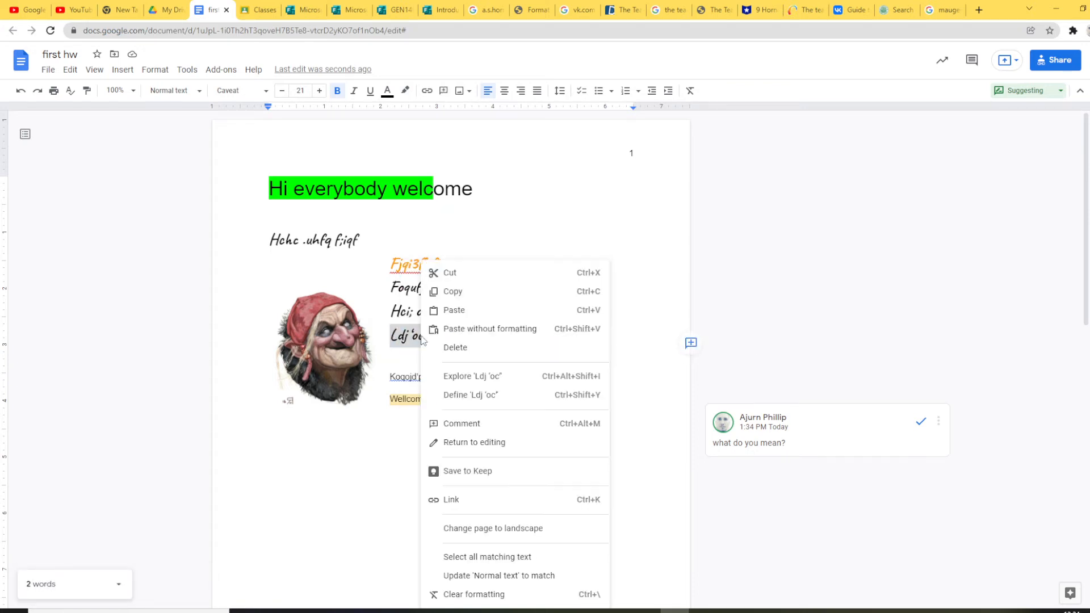
pyautogui.click(694, 342)
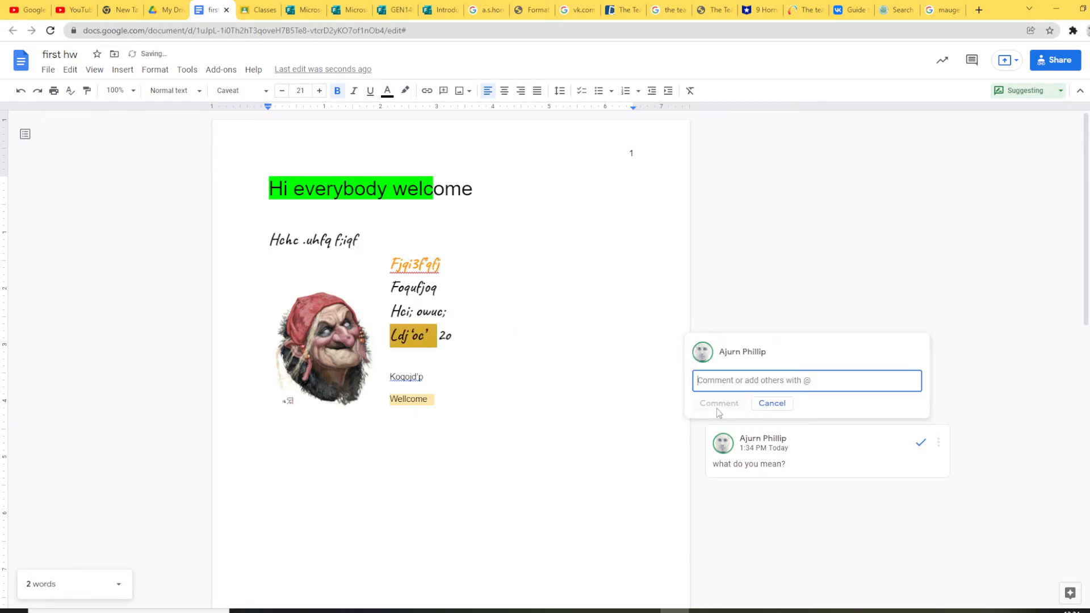
pyautogui.click(733, 293)
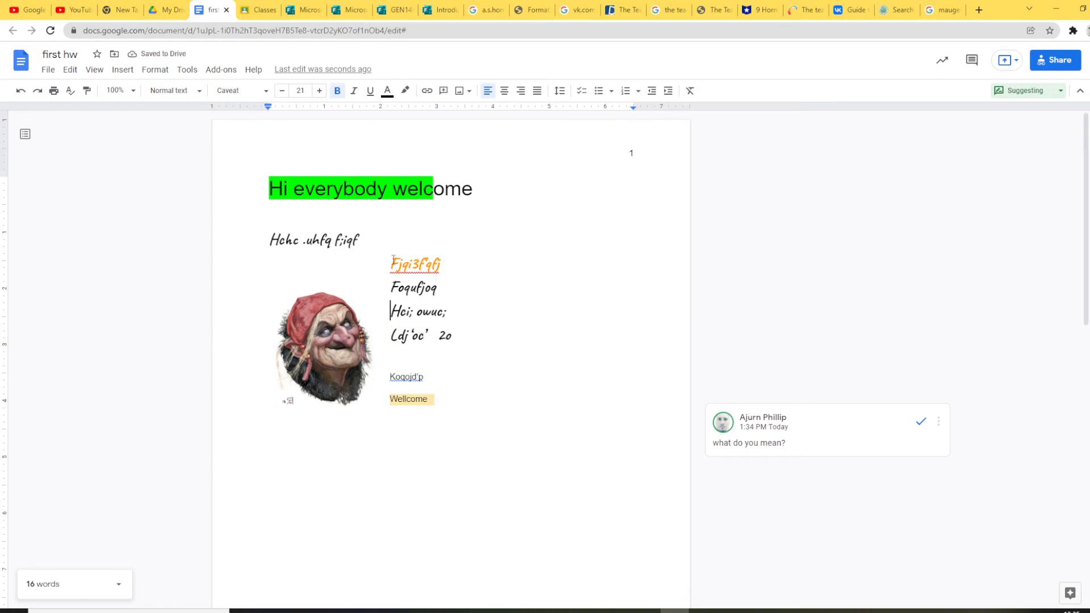
# Step: Select the orange word Fjqi3fqfj and look over its spelling suggestions
pyautogui.click(433, 263)
pyautogui.moveTo(433, 263); pyautogui.dragTo(452, 272)
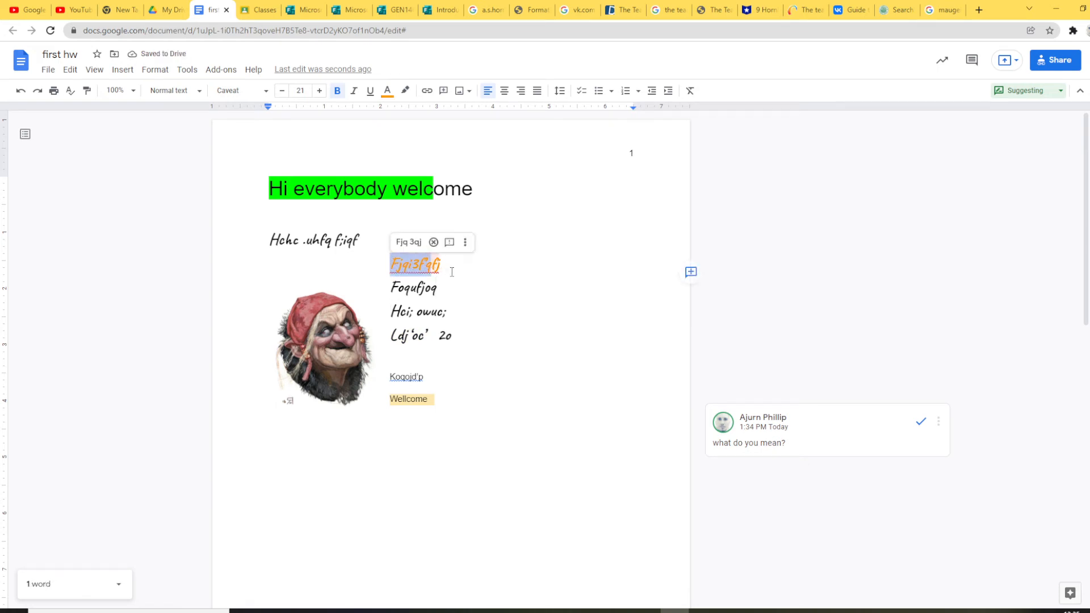
pyautogui.rightClick(410, 264)
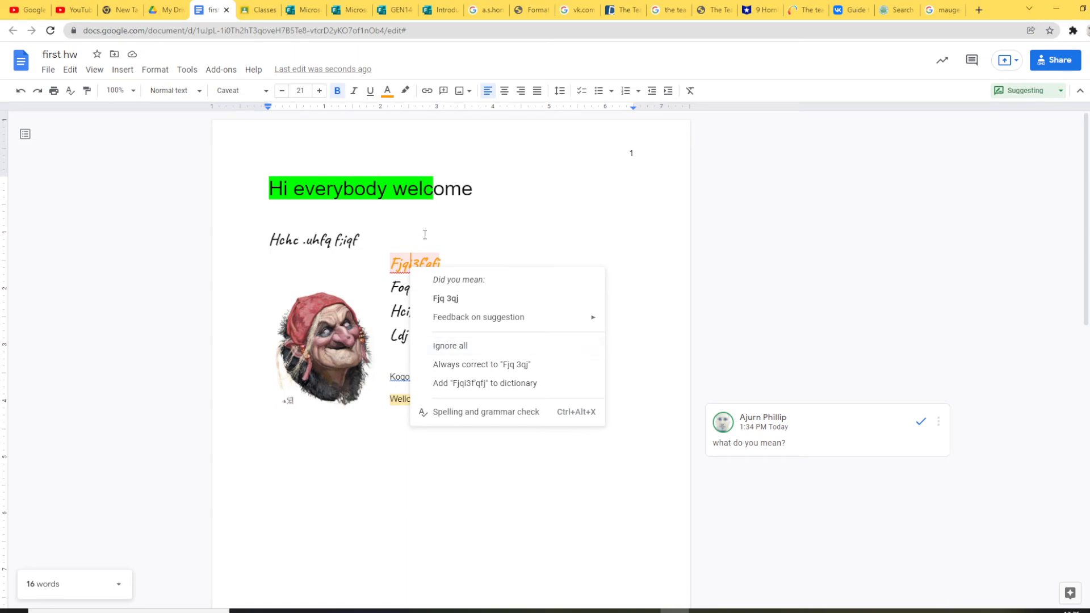
pyautogui.click(447, 224)
pyautogui.moveTo(389, 263); pyautogui.dragTo(447, 264)
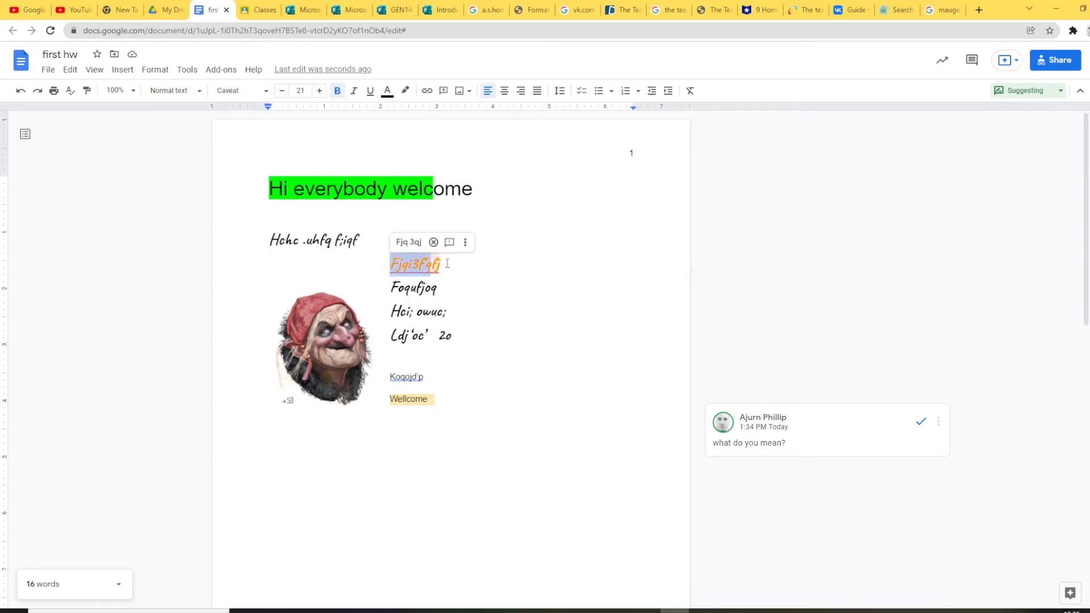
pyautogui.rightClick(426, 265)
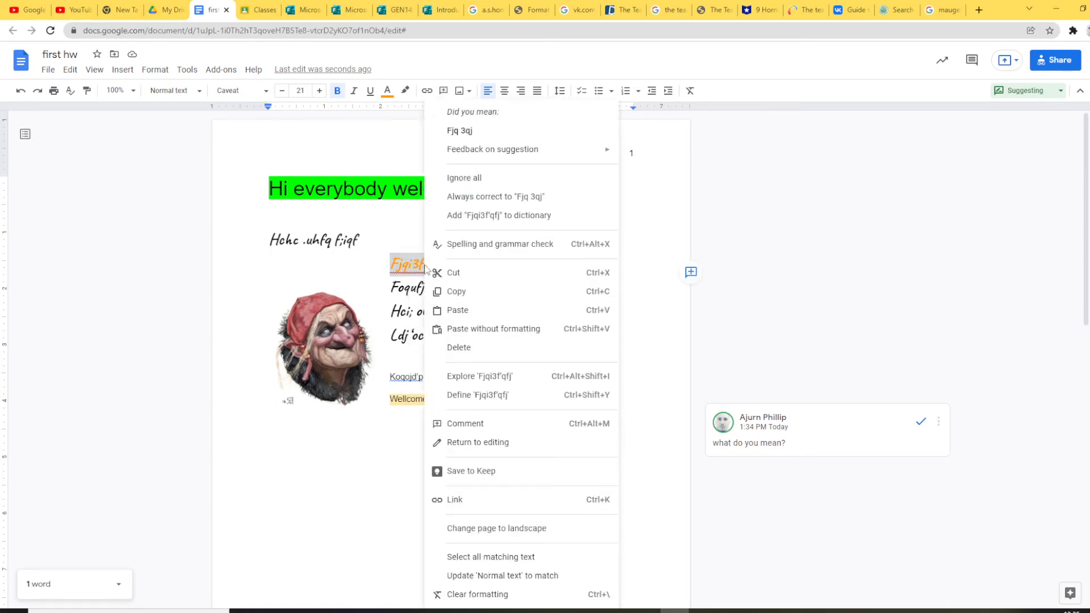
pyautogui.click(401, 270)
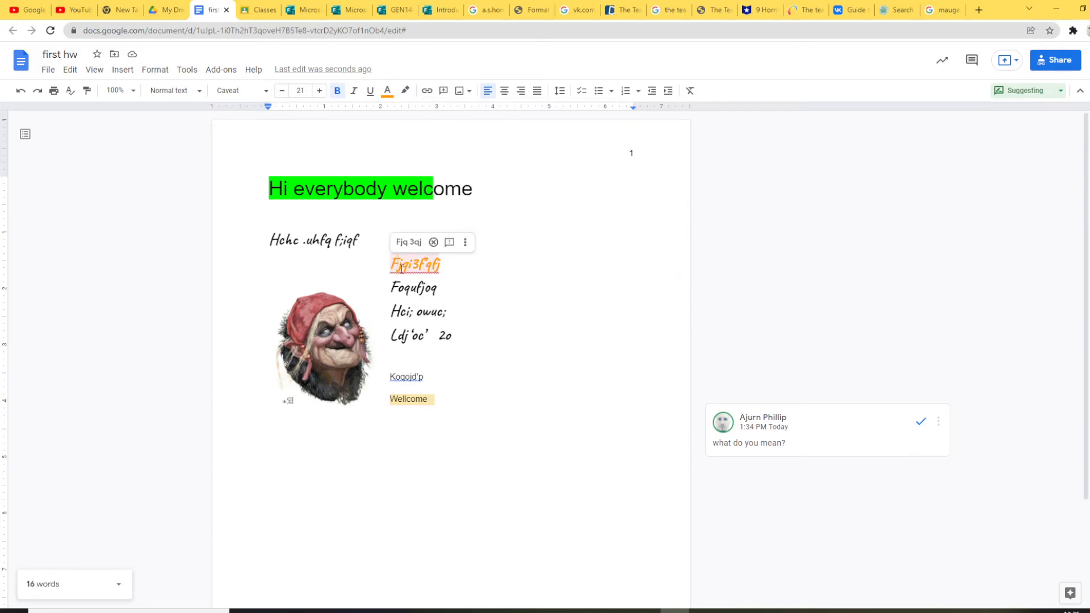
pyautogui.rightClick(401, 271)
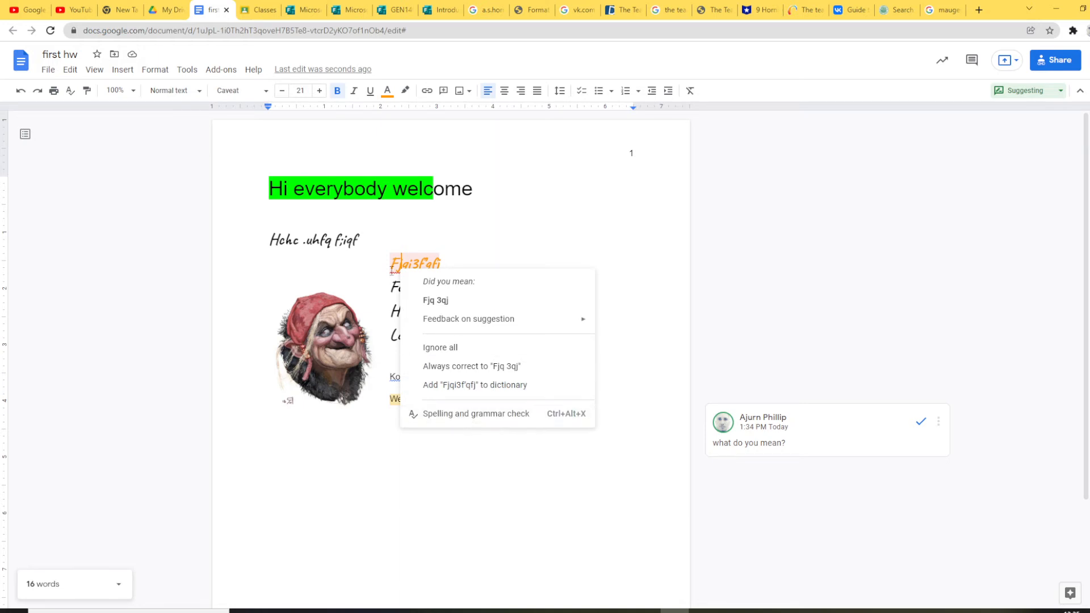
pyautogui.click(395, 256)
# Step: Report the spelling suggestion as unclear, adding an 'Ignore spelling suggestion' card
pyautogui.rightClick(406, 268)
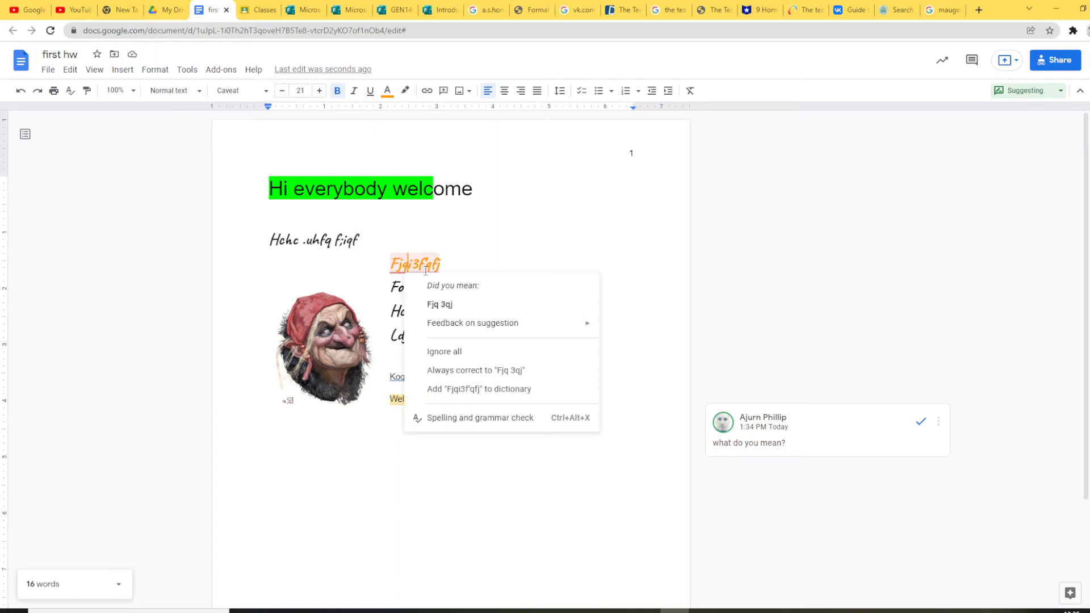
pyautogui.moveTo(562, 324)
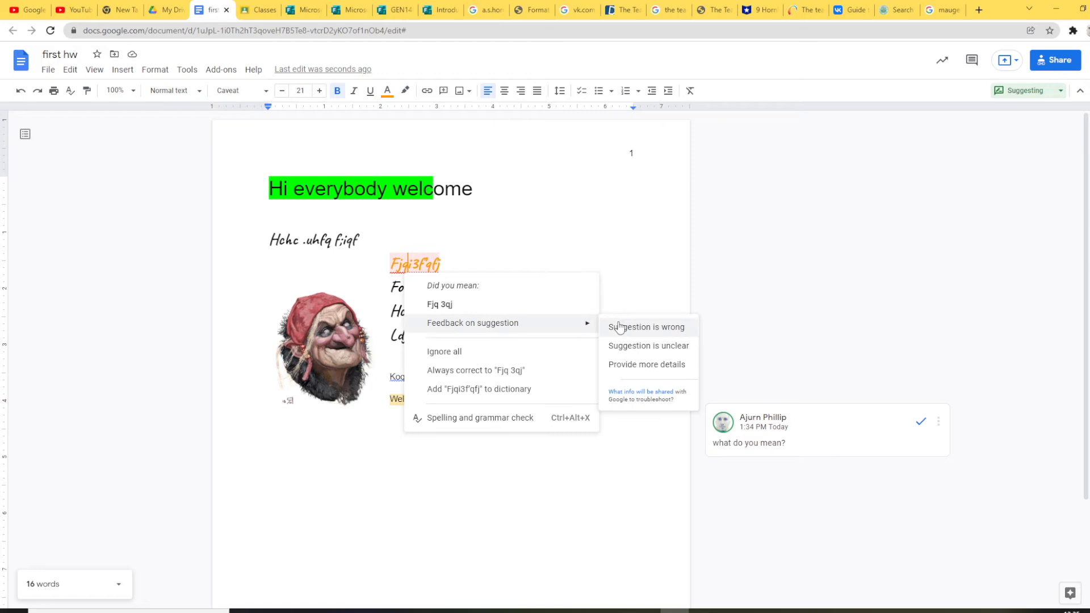
pyautogui.click(684, 348)
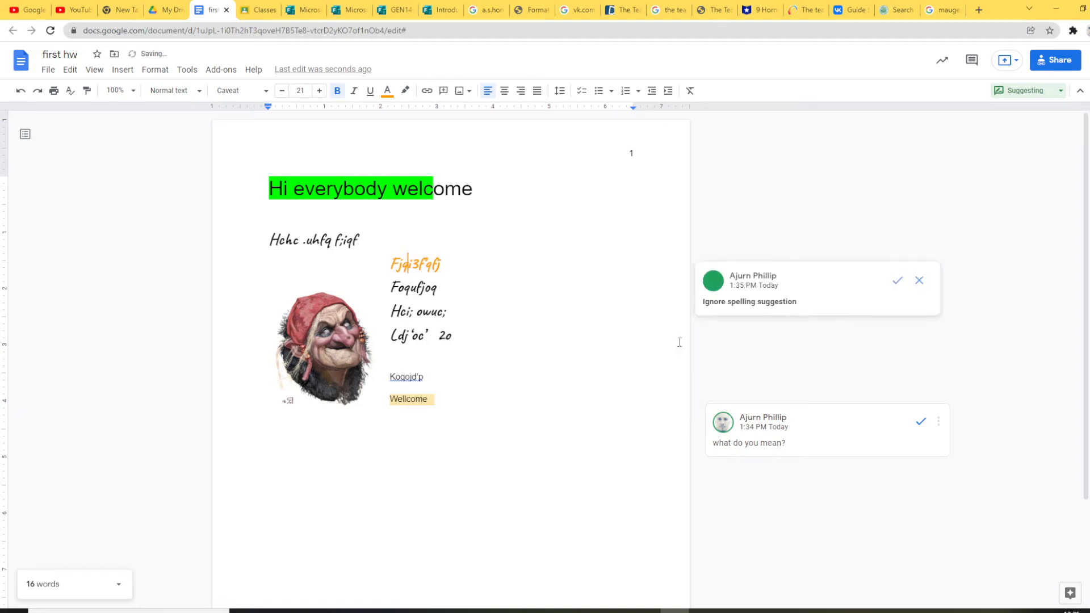
pyautogui.click(588, 328)
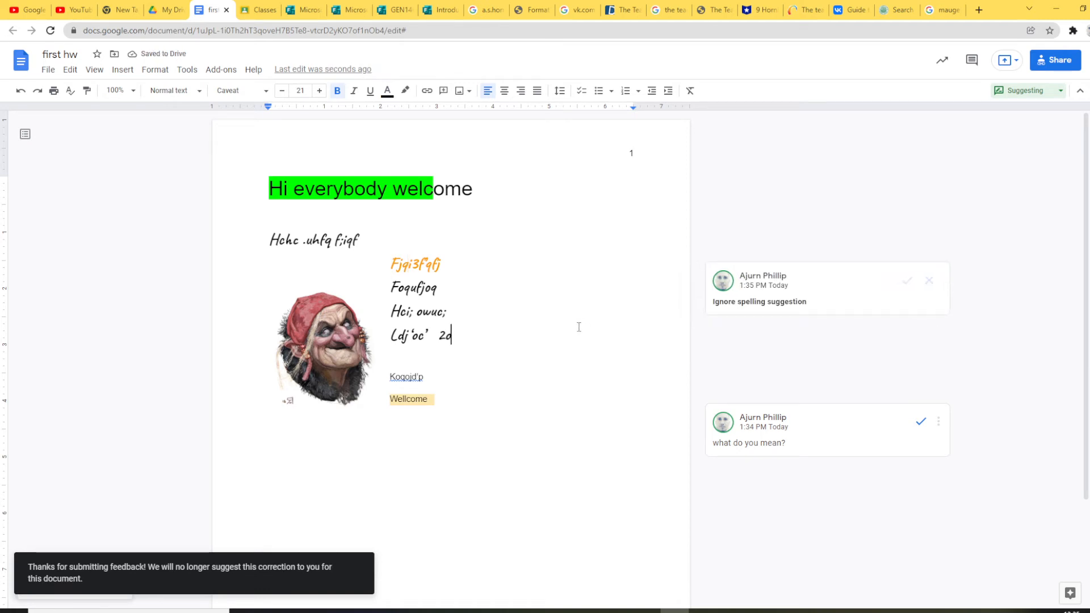
pyautogui.scroll(-3, 578, 327)
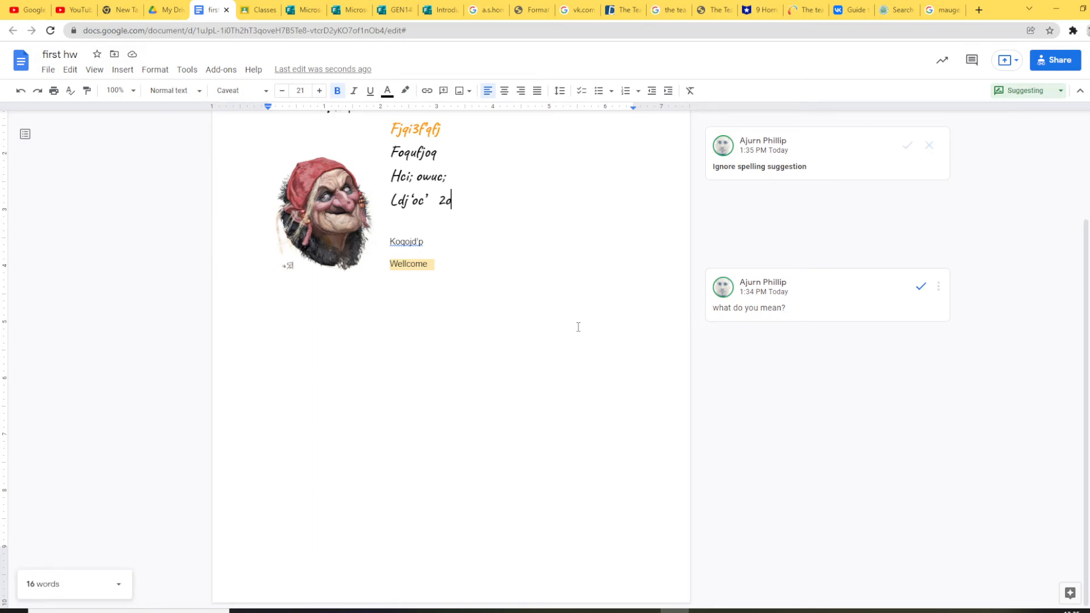
pyautogui.scroll(3, 578, 327)
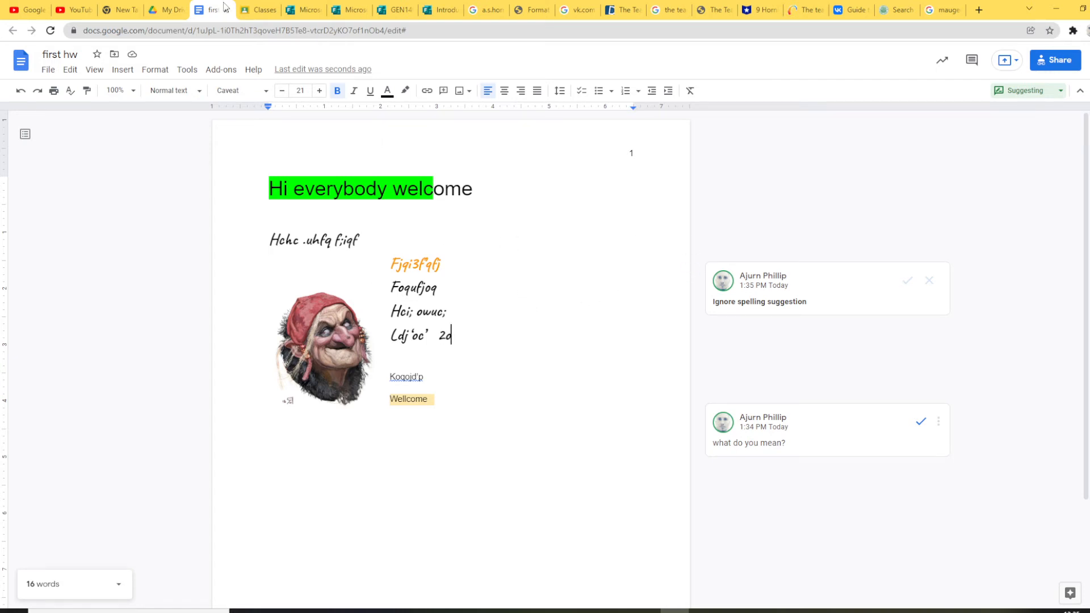
# Step: Turn on voice typing from Tools and allow microphone access
pyautogui.click(187, 69)
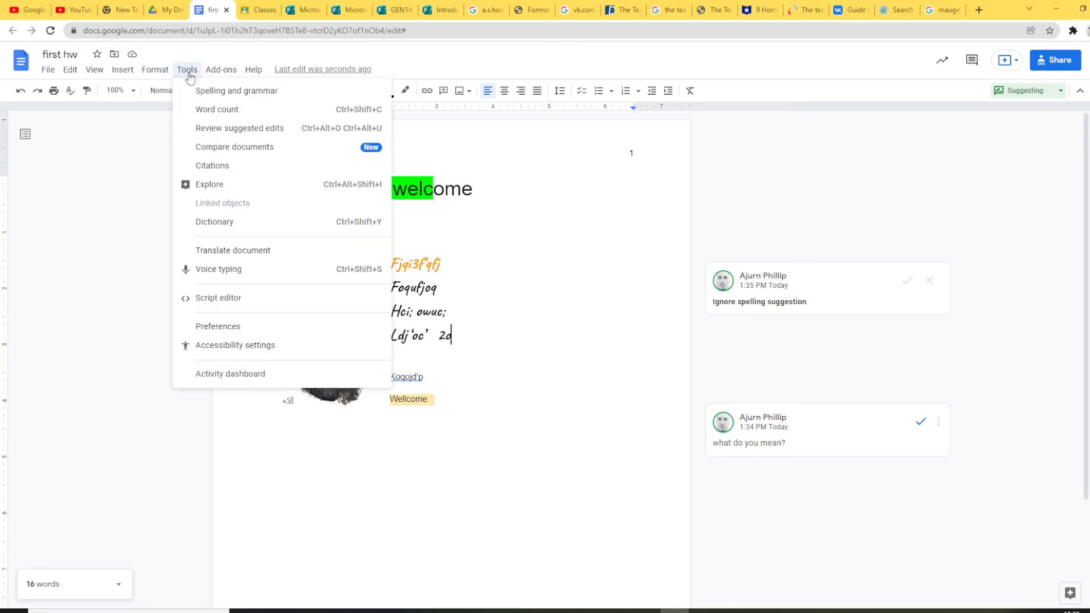
pyautogui.click(222, 268)
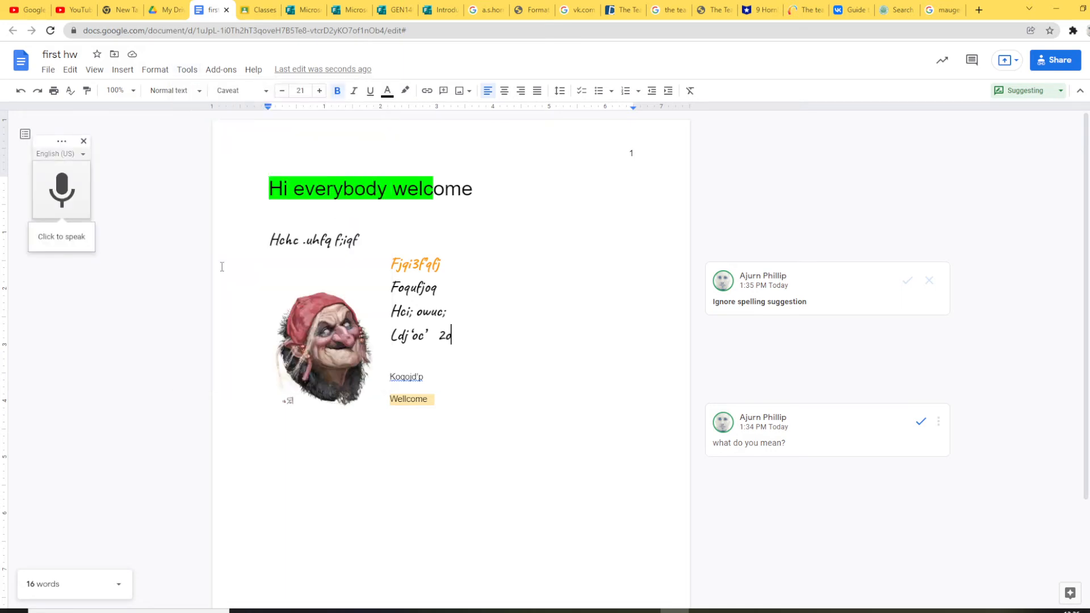
pyautogui.click(62, 242)
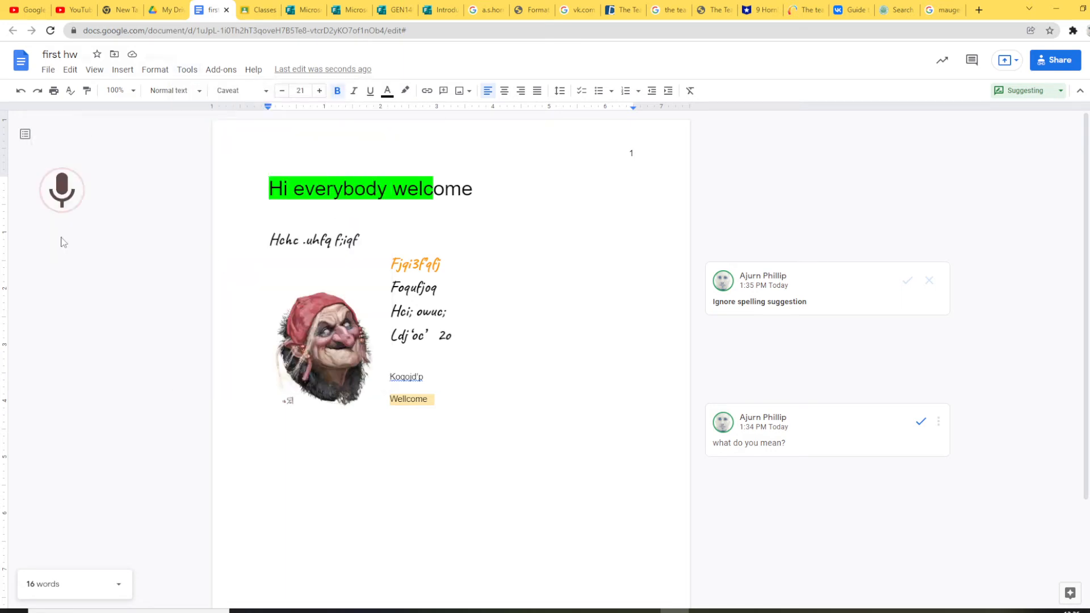
pyautogui.click(168, 95)
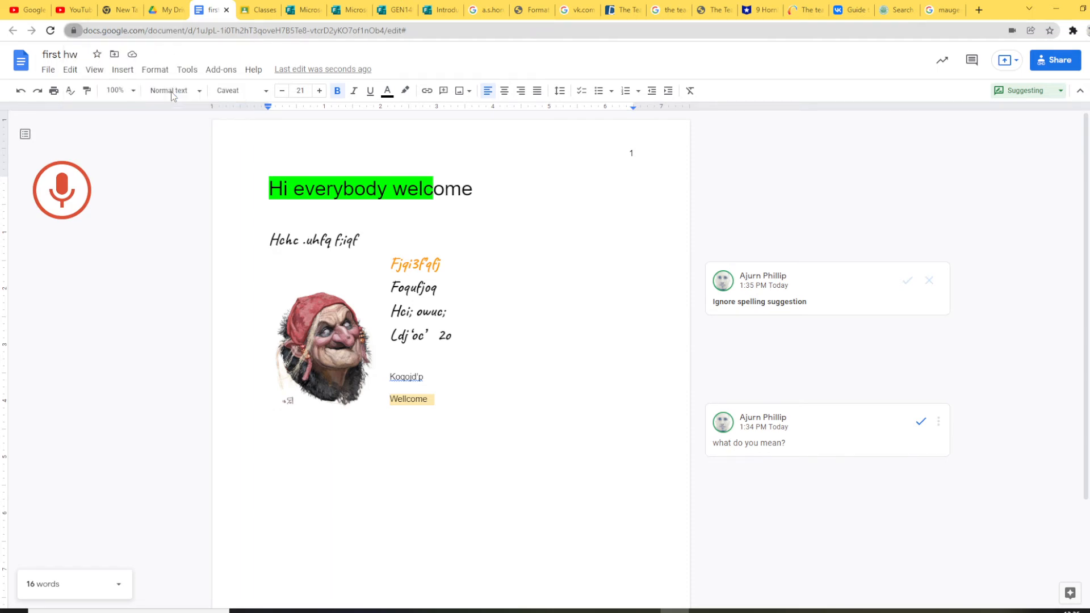
pyautogui.click(64, 185)
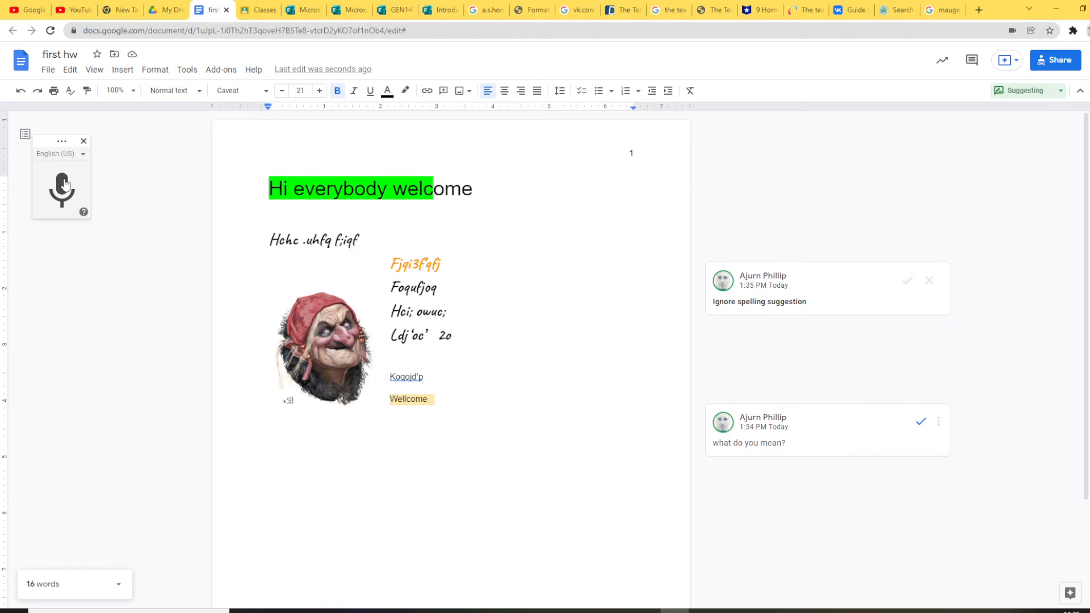
# Step: Dictate the homework reminder ending 'you will lose points' at the Wellcome line
pyautogui.click(64, 186)
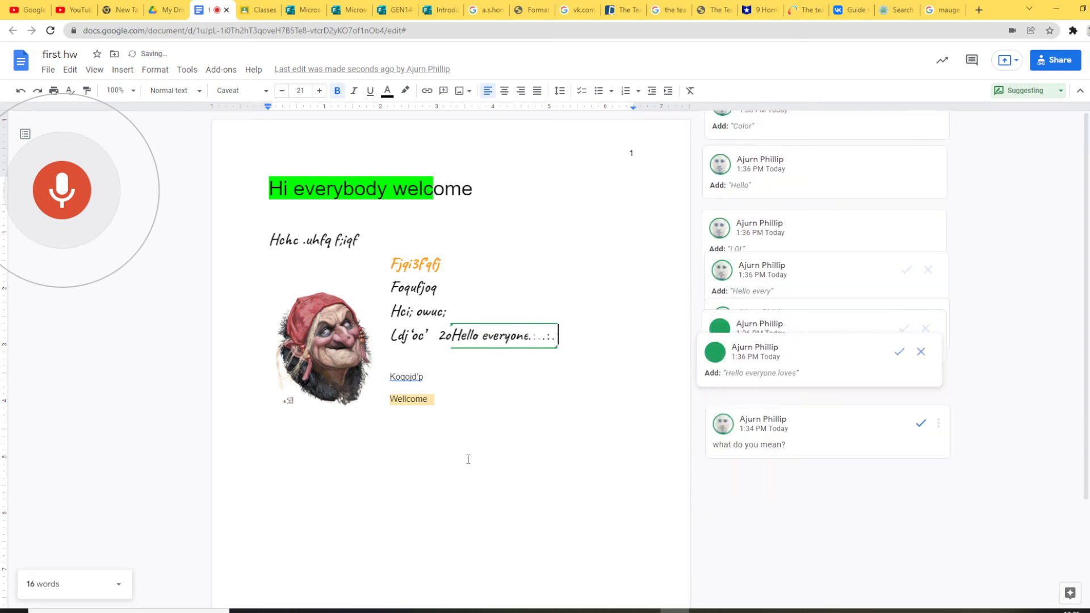
pyautogui.click(430, 463)
pyautogui.click(408, 463)
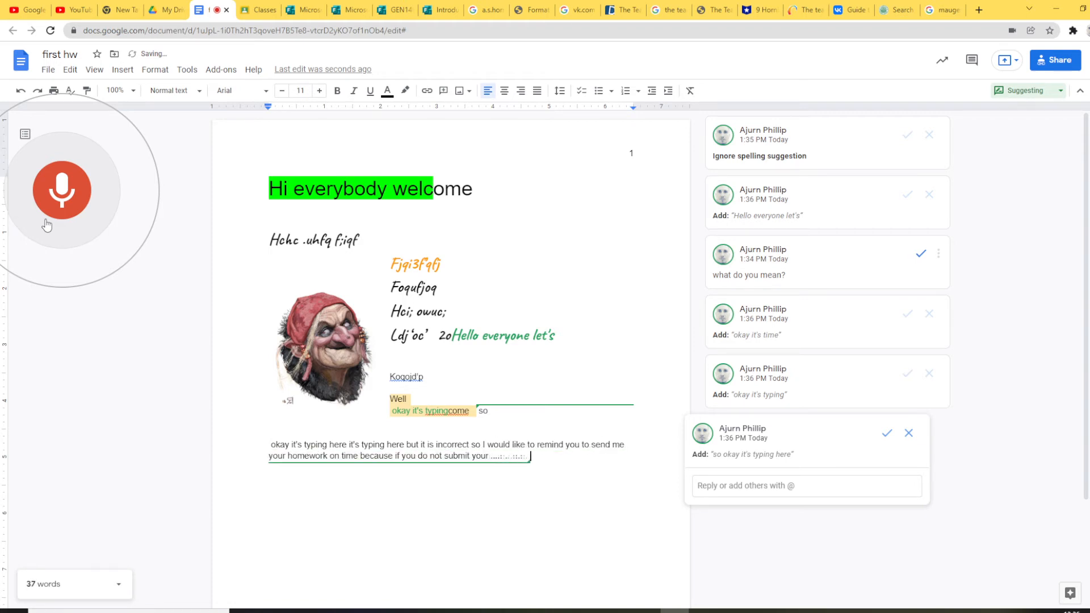
pyautogui.click(51, 191)
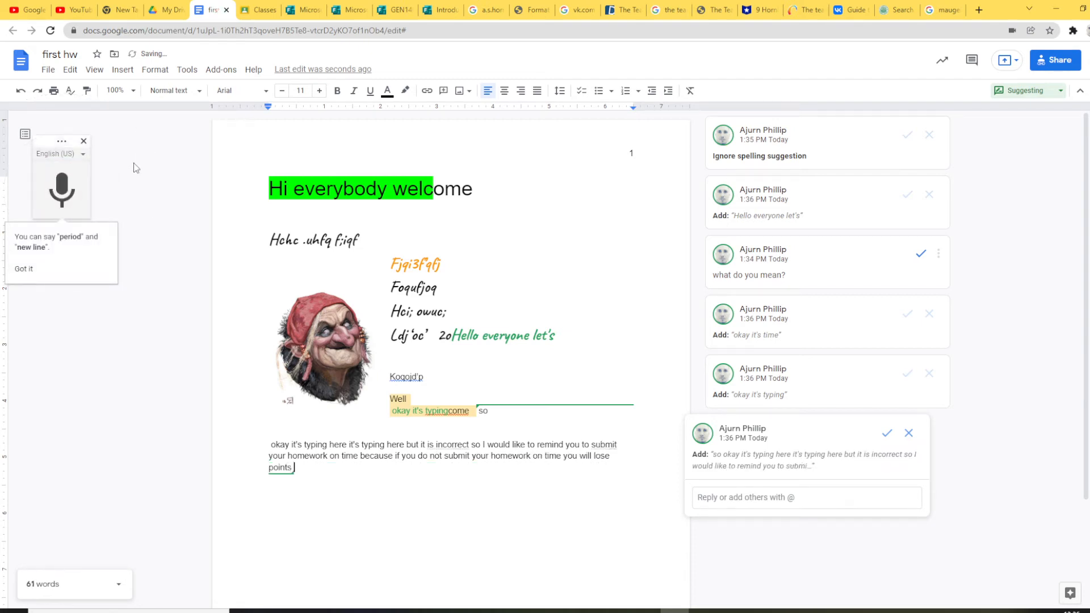
pyautogui.click(83, 141)
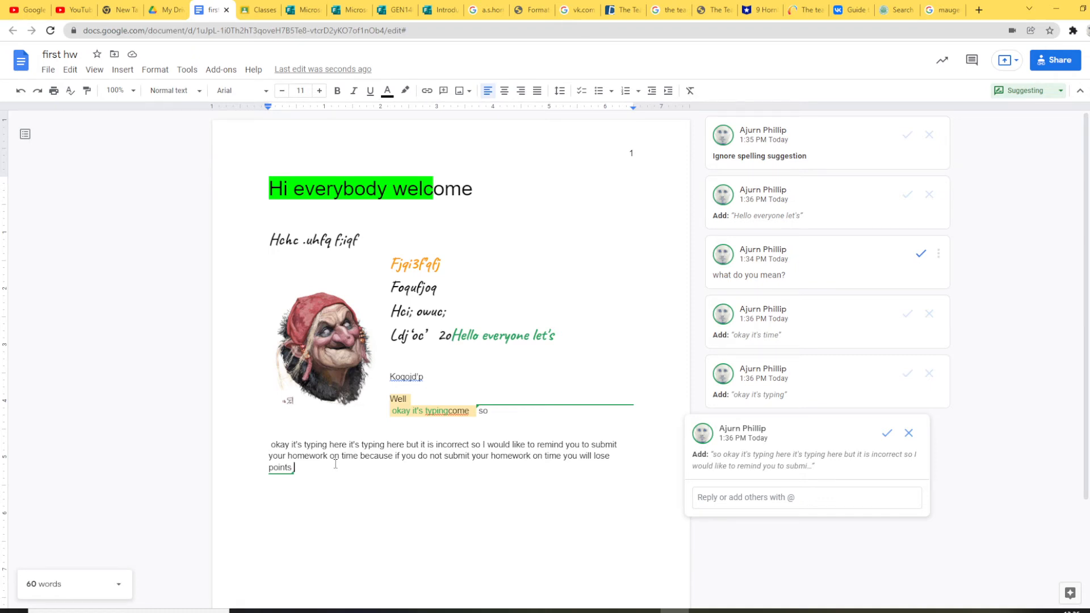
pyautogui.doubleClick(317, 463)
# Step: Place the caret after 'points' and open Find and replace from the Edit menu
pyautogui.click(315, 463)
pyautogui.click(298, 462)
pyautogui.click(157, 69)
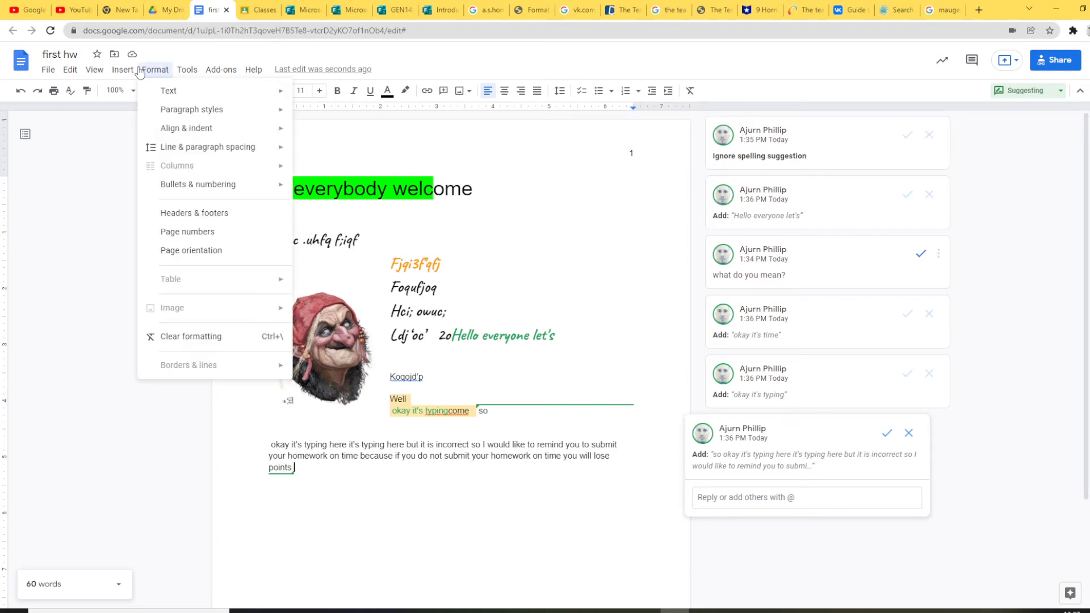
pyautogui.click(65, 70)
pyautogui.click(50, 70)
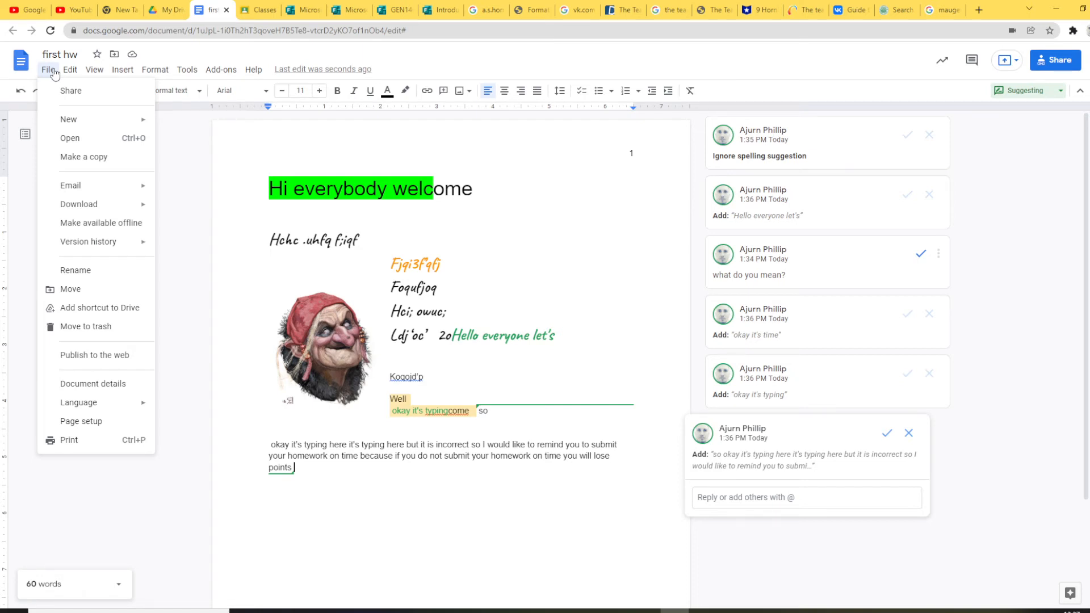
pyautogui.moveTo(69, 70)
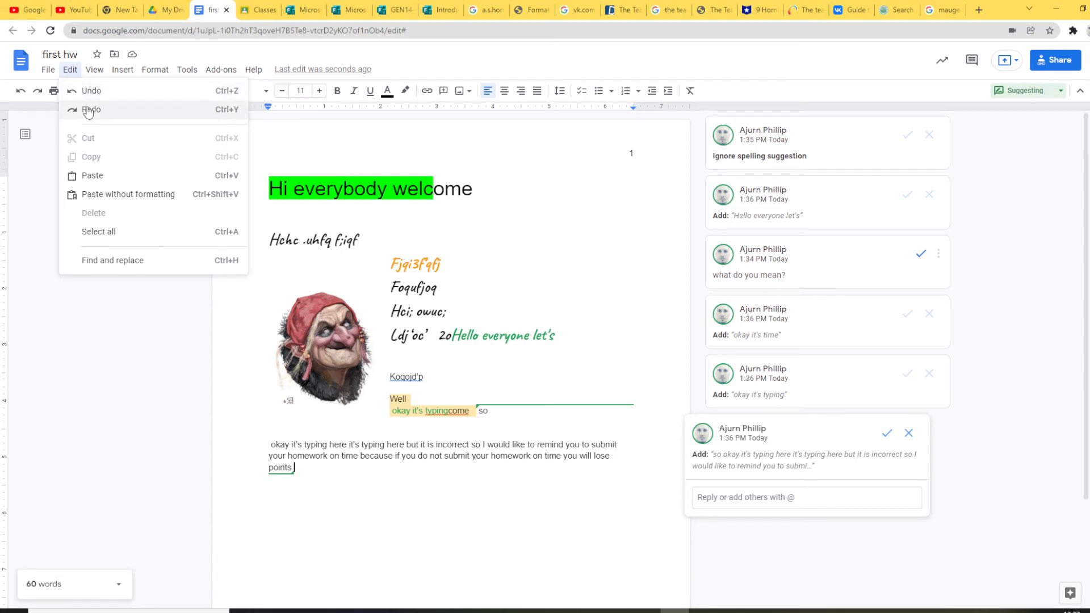
pyautogui.click(118, 260)
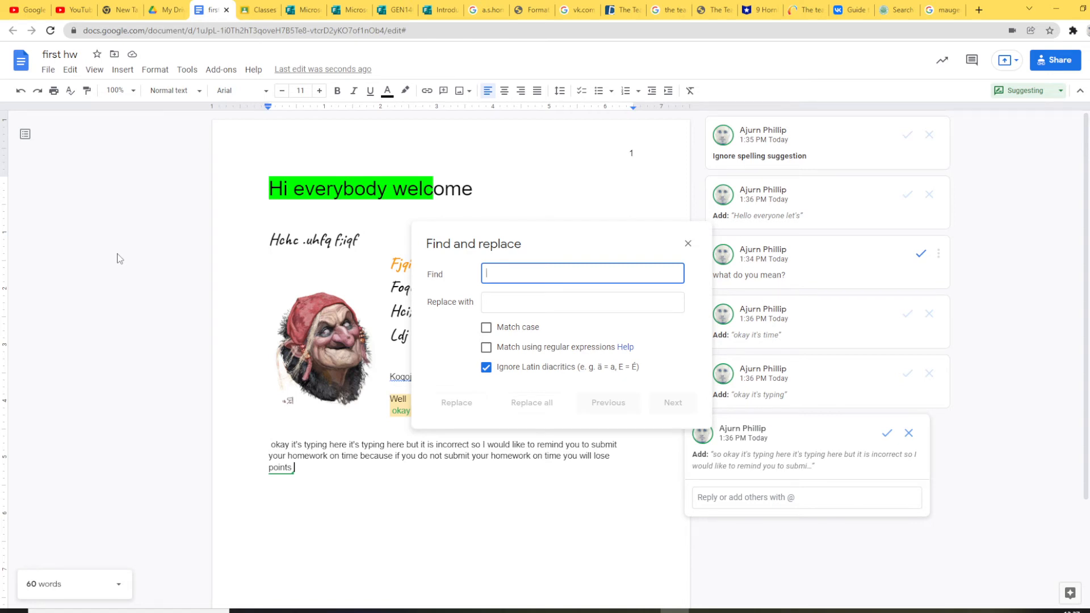
# Step: Replace both occurrences of 'your' with 'our' and close Find and replace
pyautogui.write('you')
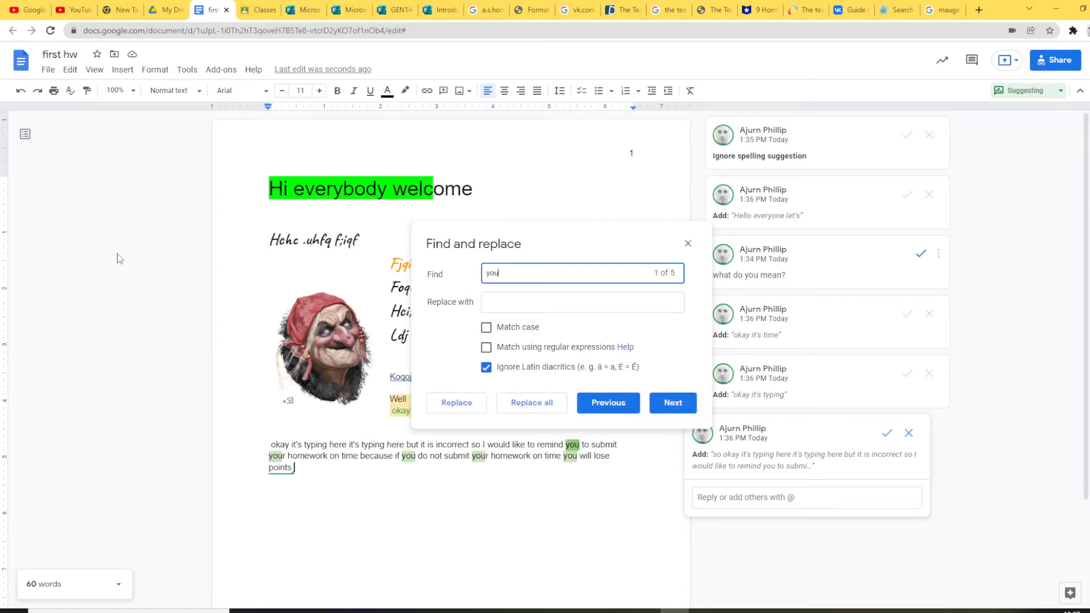
pyautogui.write('r')
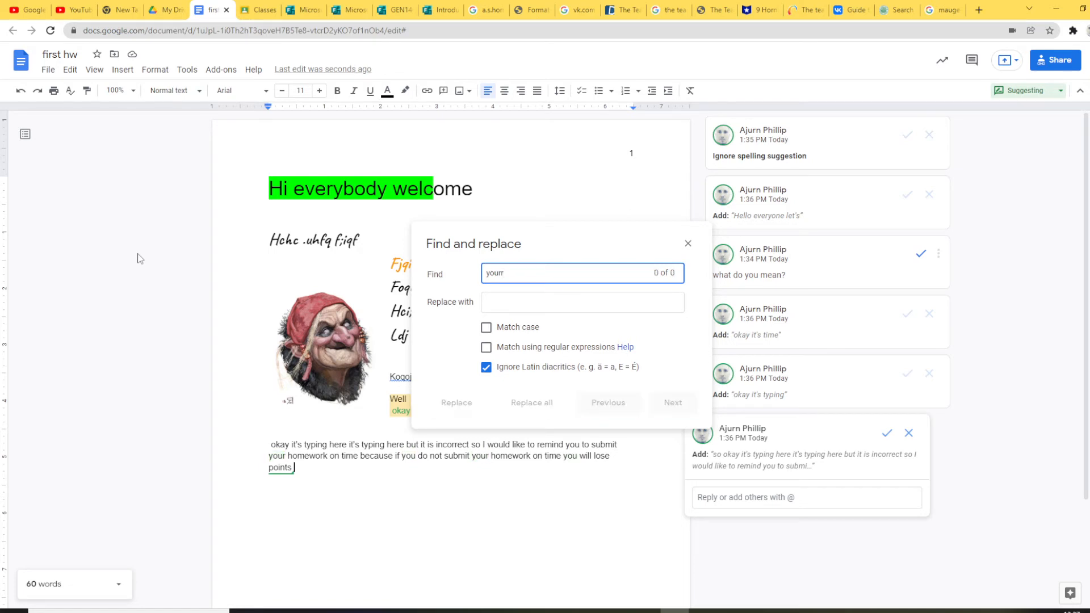
pyautogui.click(519, 307)
pyautogui.write('our')
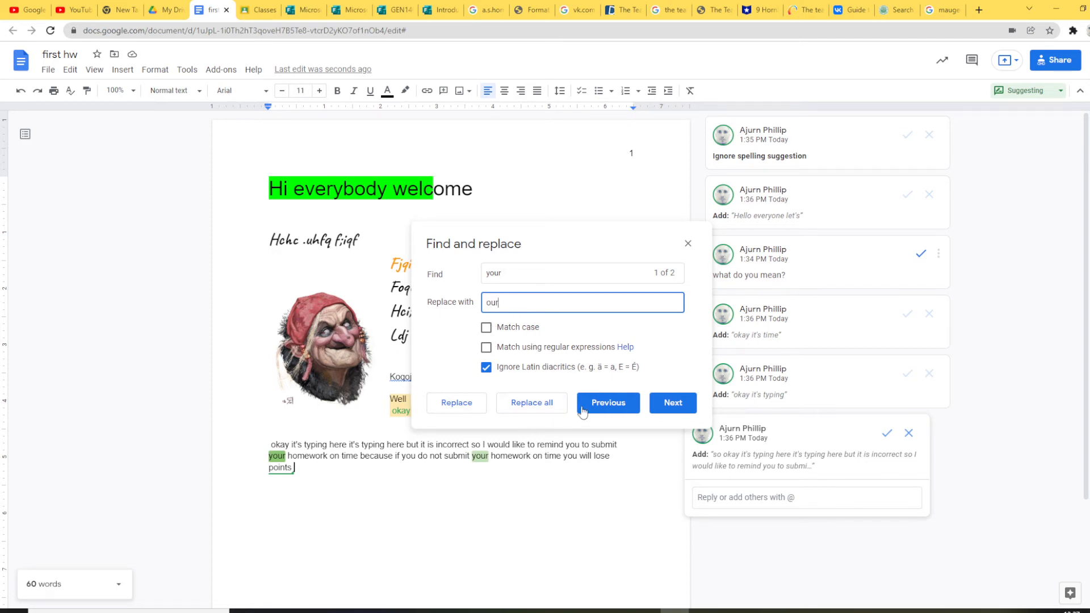
pyautogui.click(539, 408)
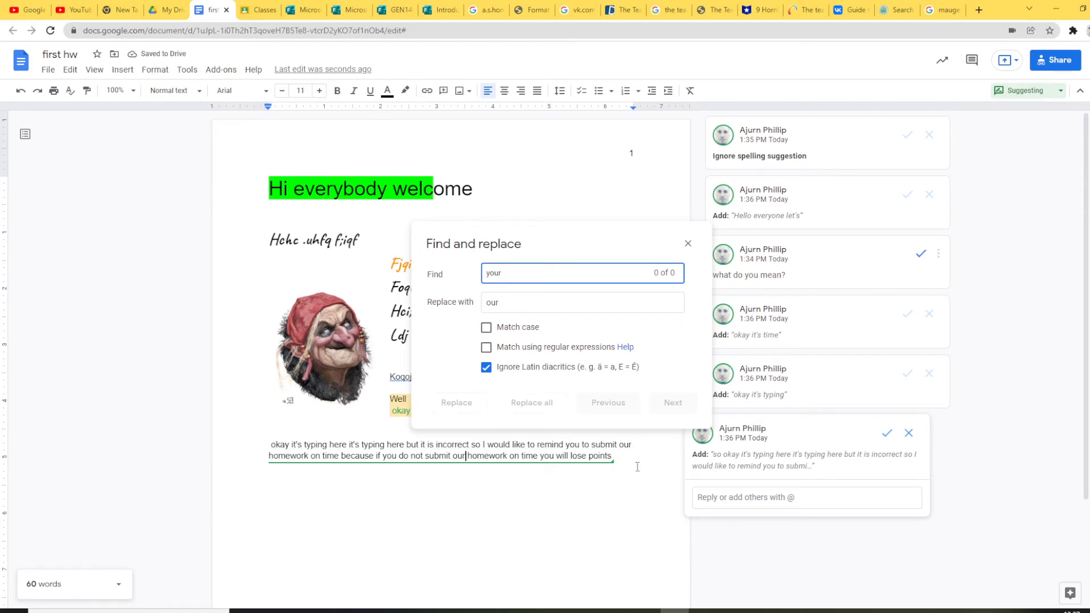
pyautogui.click(688, 244)
pyautogui.click(95, 70)
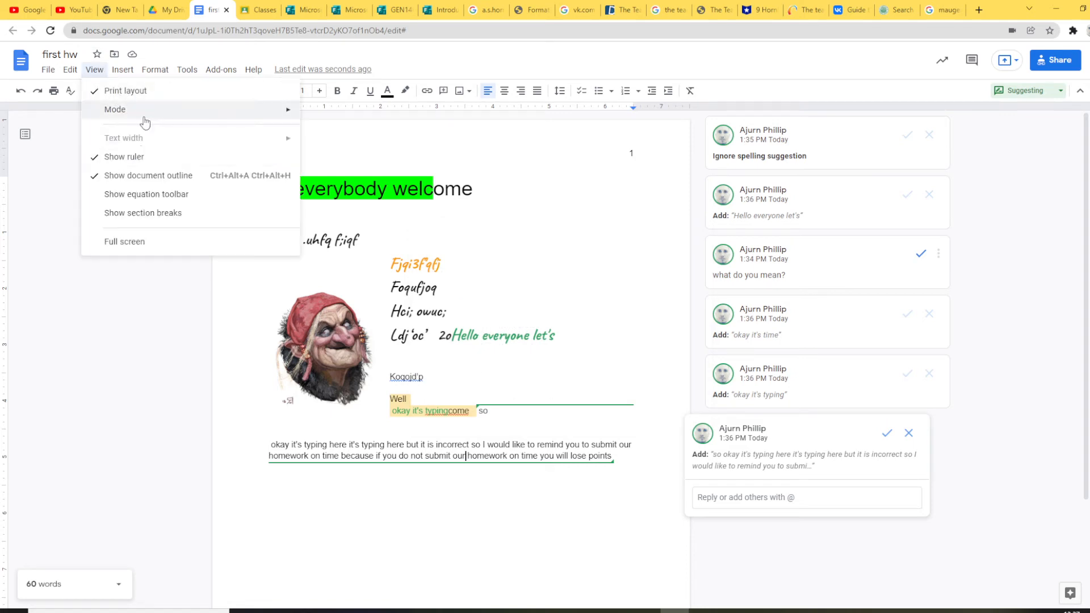
# Step: Browse the View menu's Mode options and move over to the Insert menu
pyautogui.moveTo(145, 118)
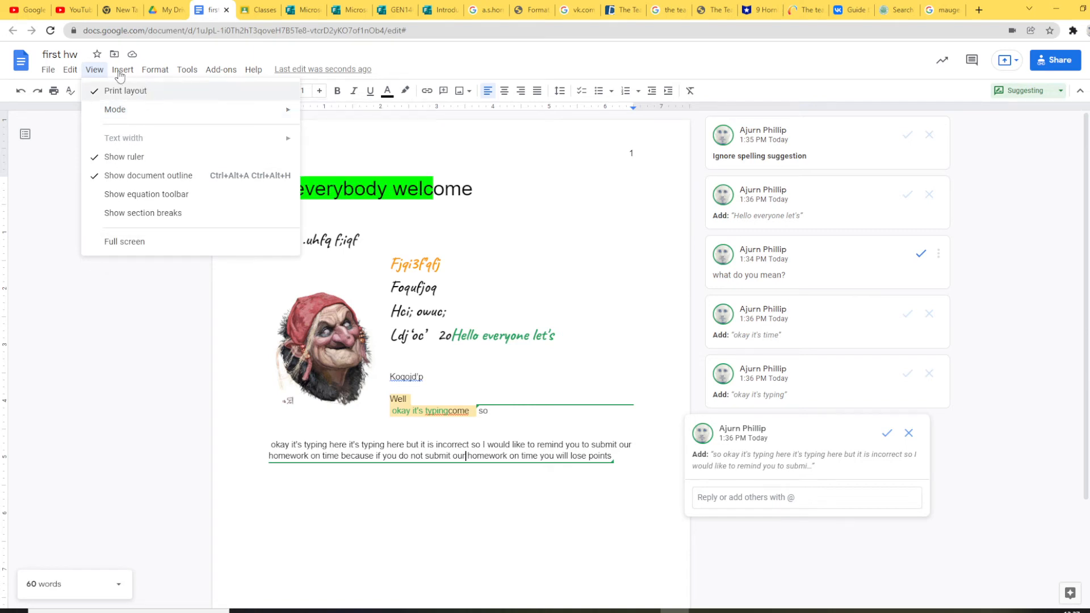
pyautogui.moveTo(120, 74)
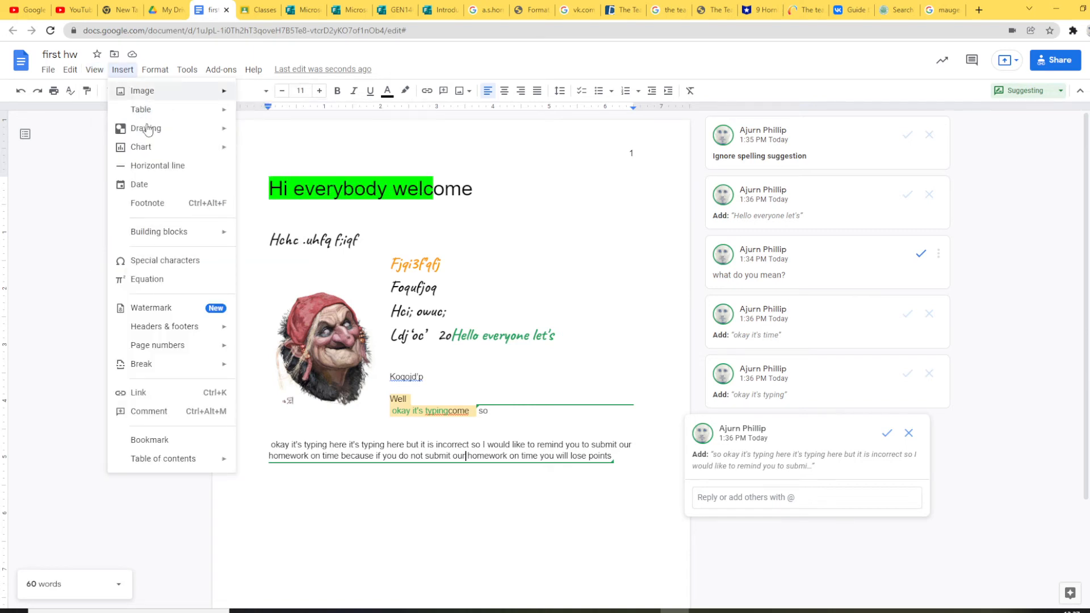
# Step: Insert a 2×2 table into the homework sentence with 'wl/kdj' and 'dqwd' in column one
pyautogui.moveTo(166, 154)
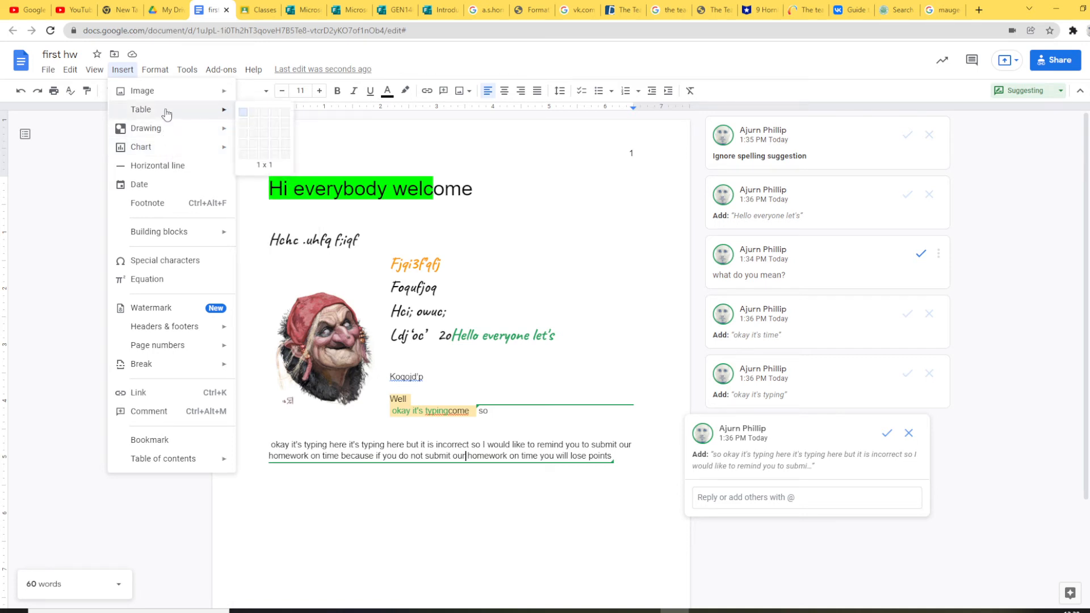
pyautogui.click(253, 126)
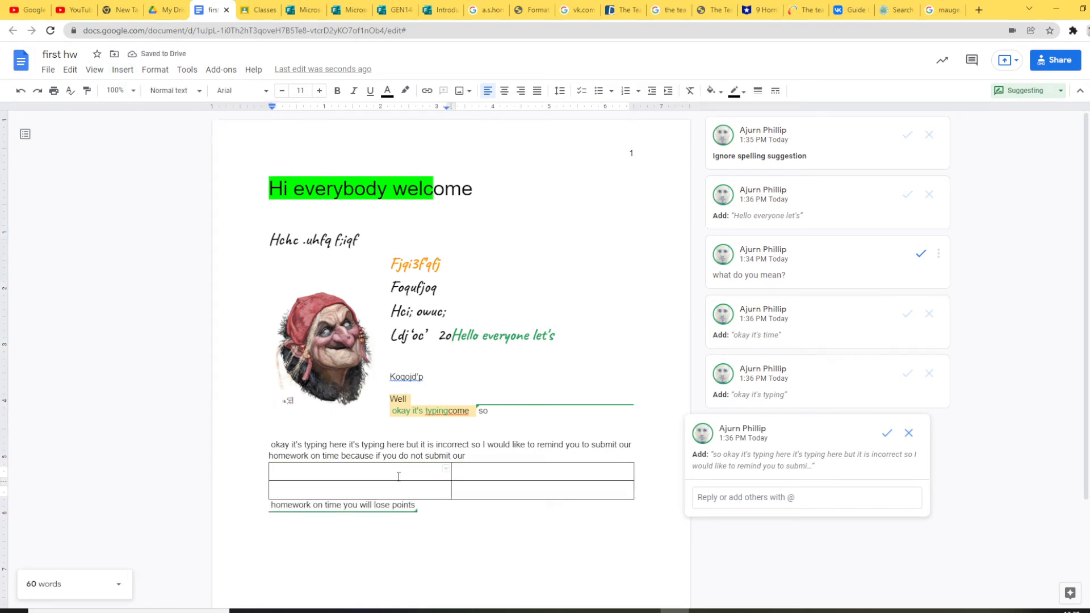
pyautogui.write('wl/kdj')
pyautogui.click(398, 491)
pyautogui.write('dqwd')
pyautogui.hotkey('shift', 'Tab')
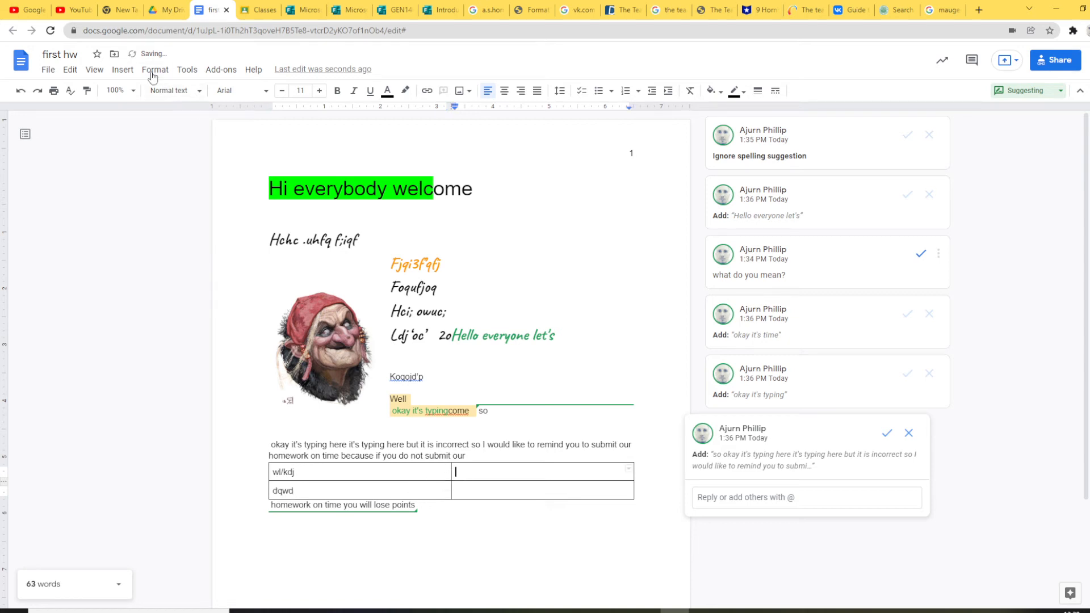
pyautogui.click(152, 72)
pyautogui.moveTo(128, 72)
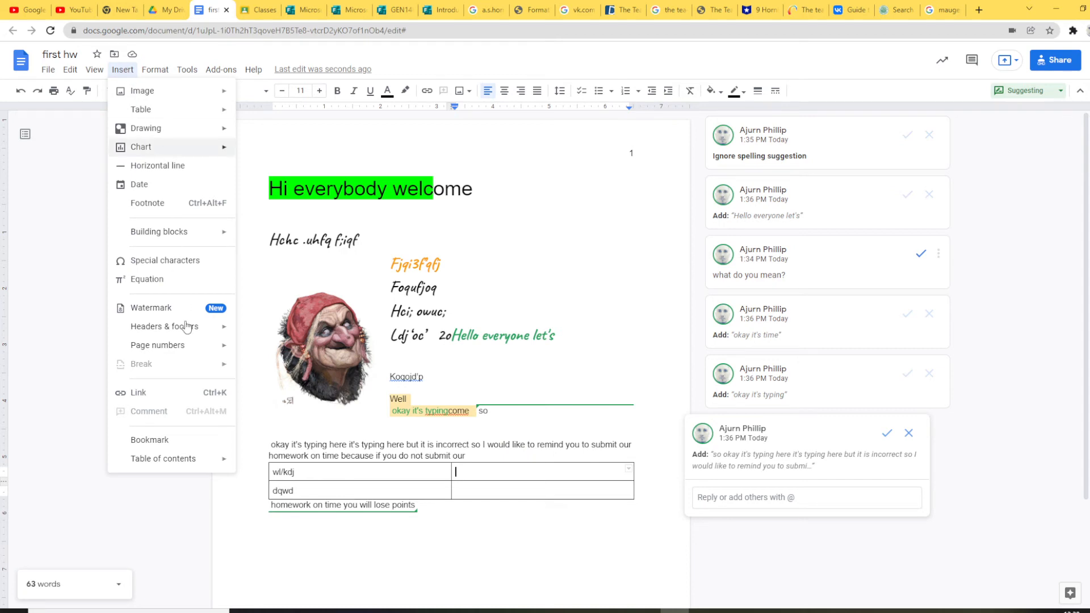
# Step: Add signature.png from Drive as a faded watermark behind the page text
pyautogui.moveTo(188, 337)
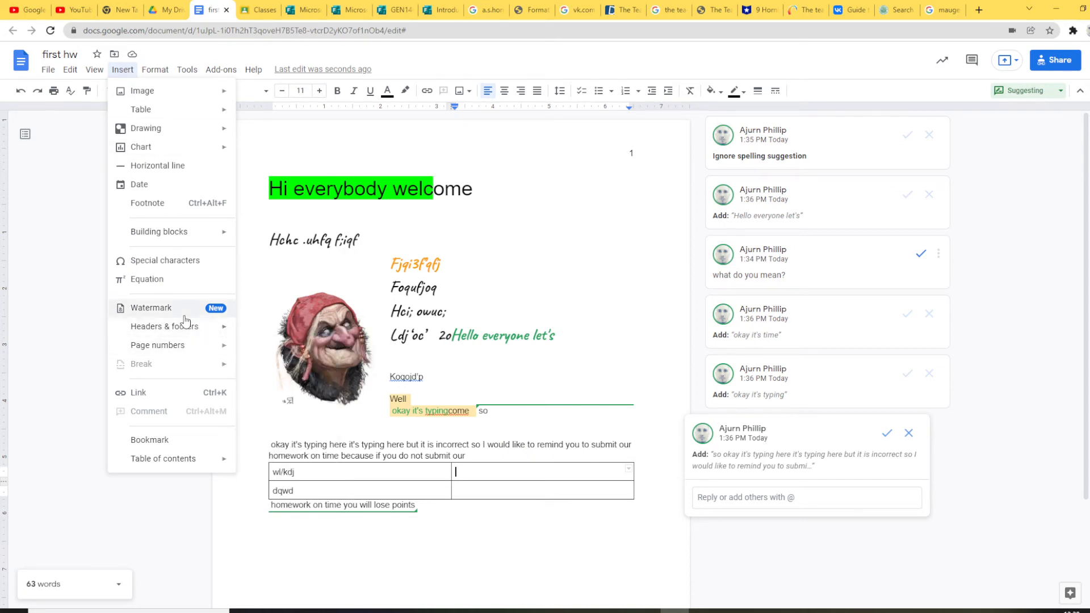
pyautogui.click(187, 308)
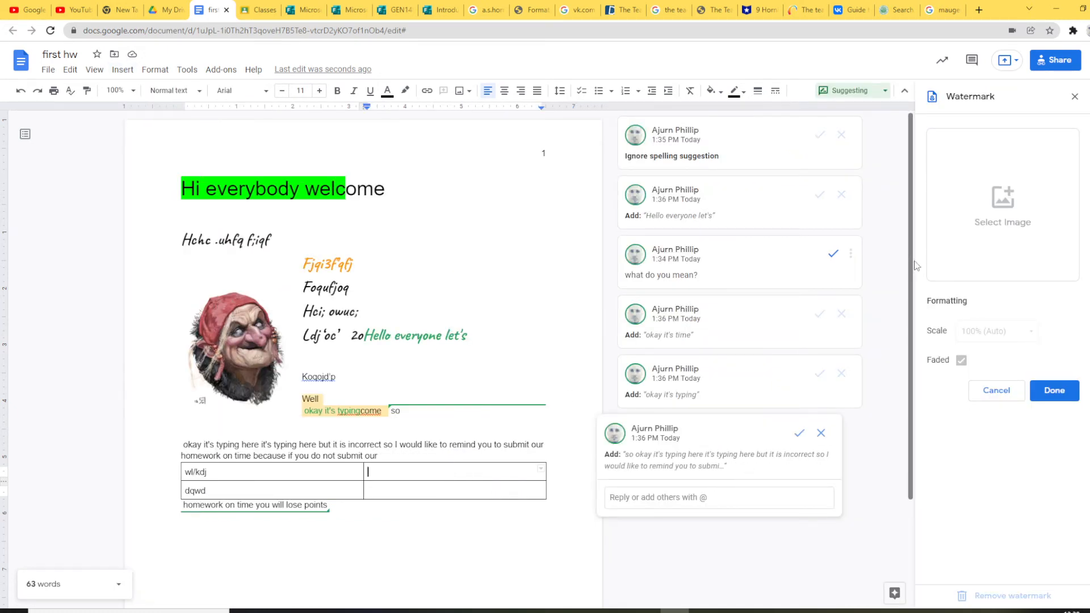
pyautogui.click(1002, 230)
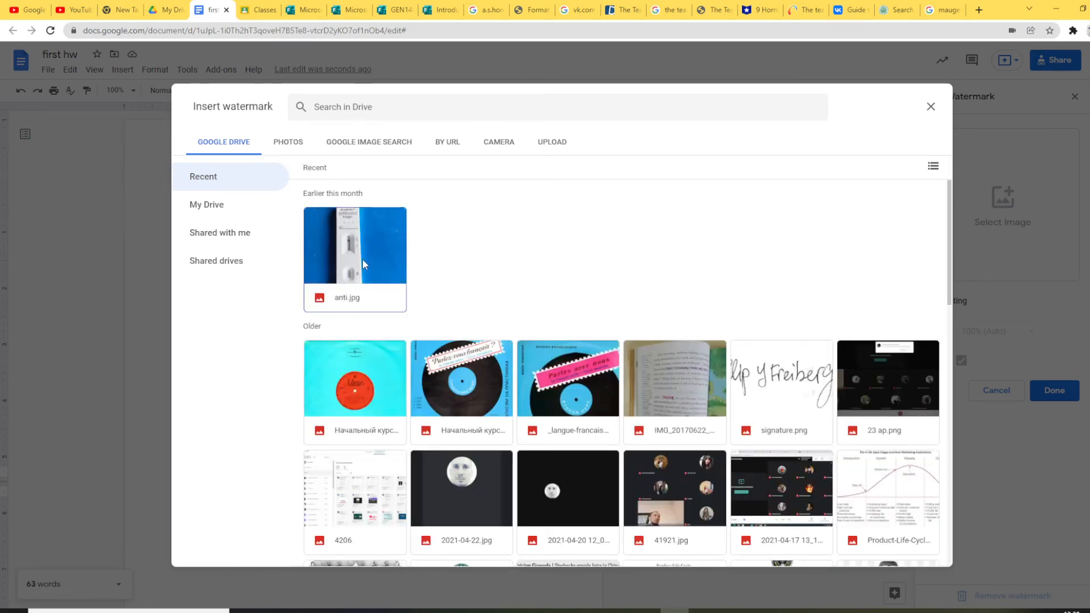
pyautogui.scroll(-1, 363, 258)
pyautogui.click(777, 319)
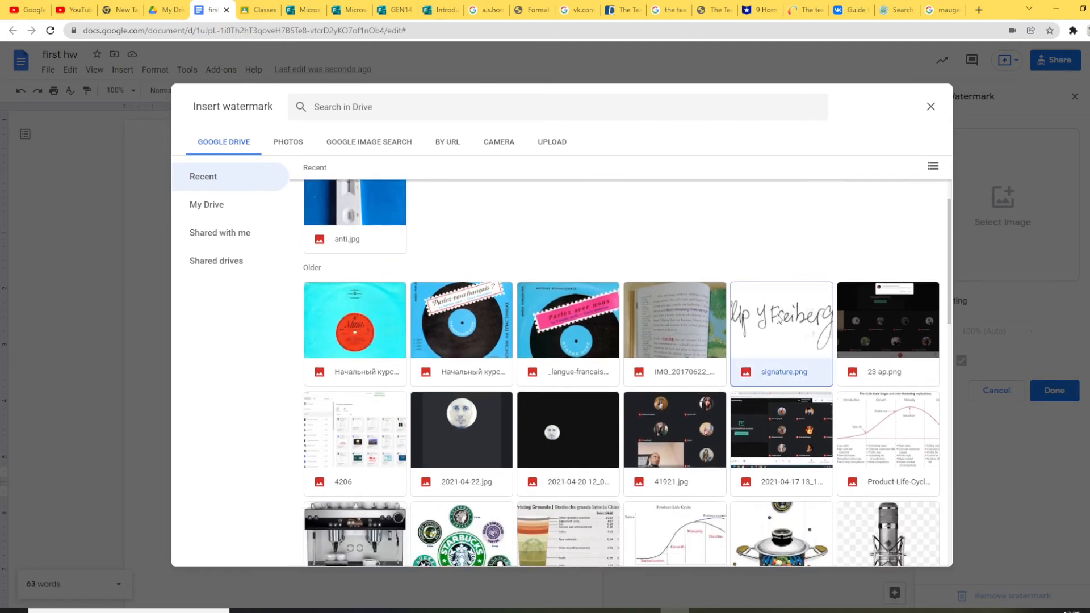
pyautogui.click(922, 551)
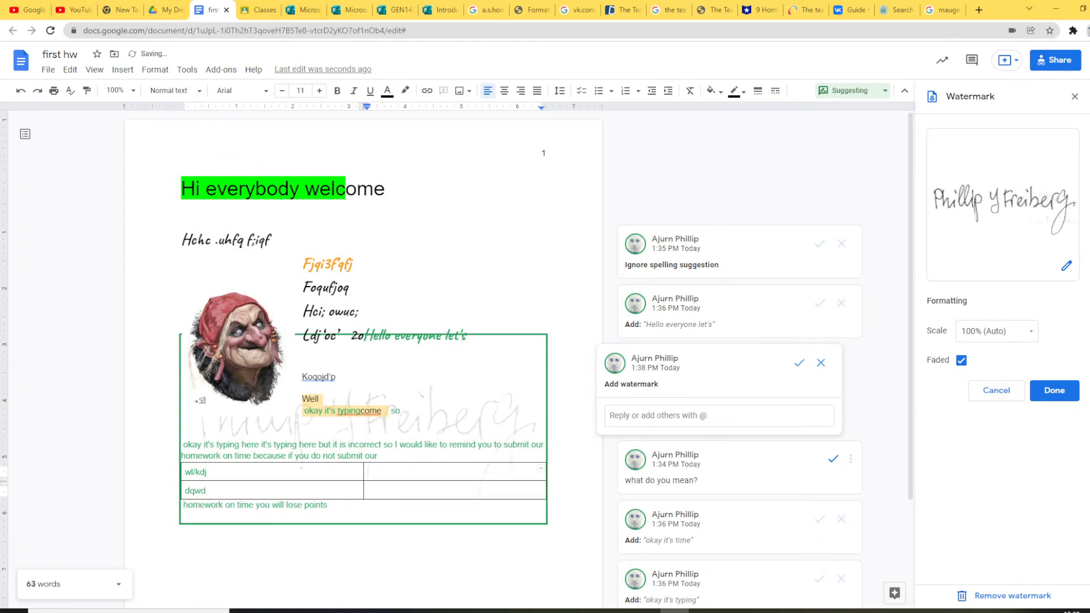
pyautogui.click(1059, 395)
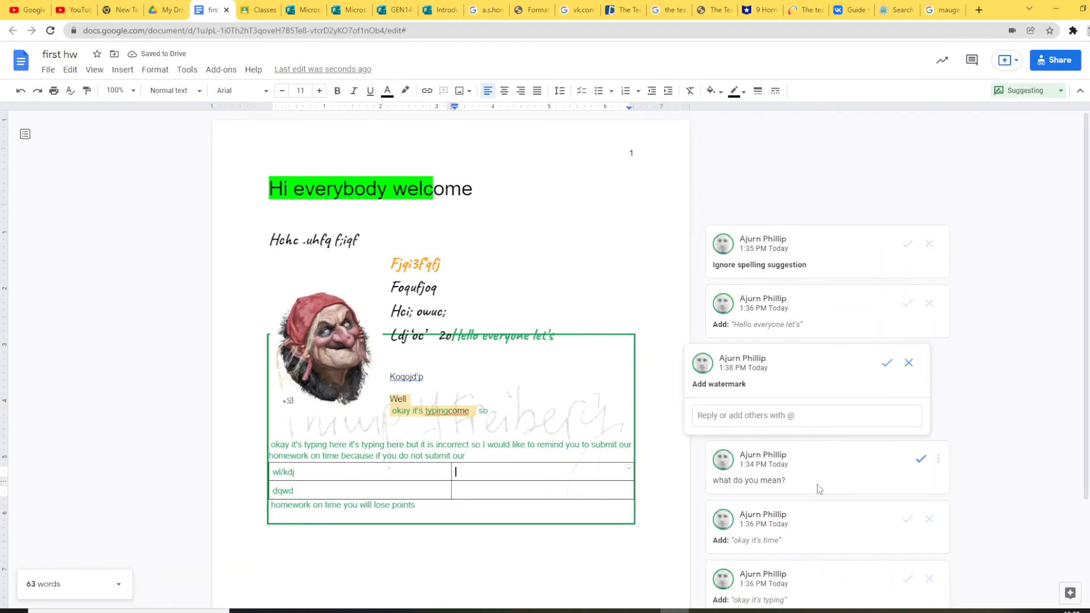
pyautogui.click(601, 238)
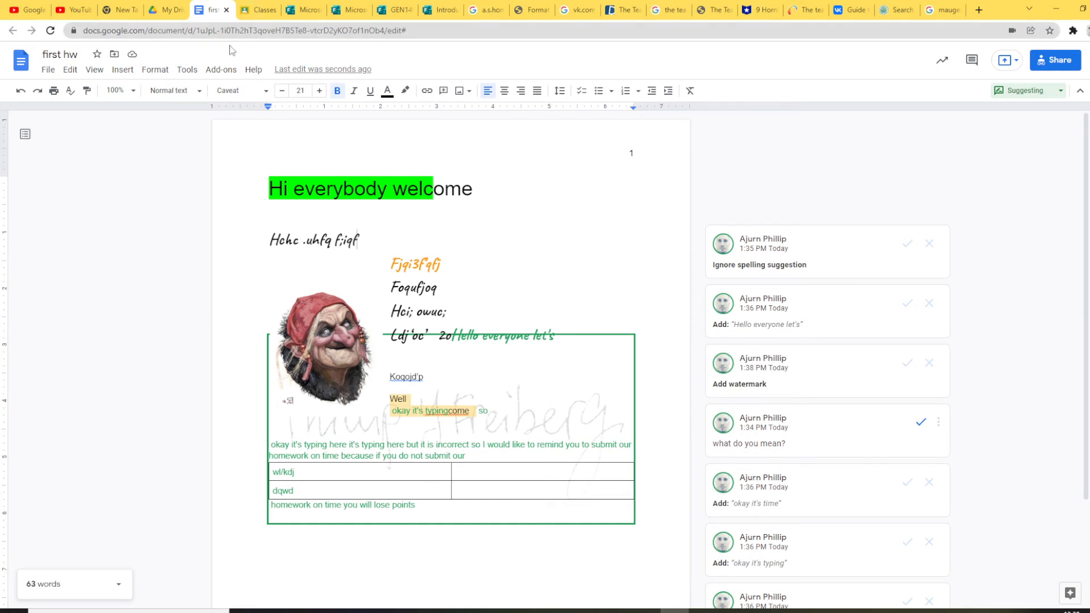
# Step: Look through the Format and Insert menus, ending on the Tools menu
pyautogui.click(155, 74)
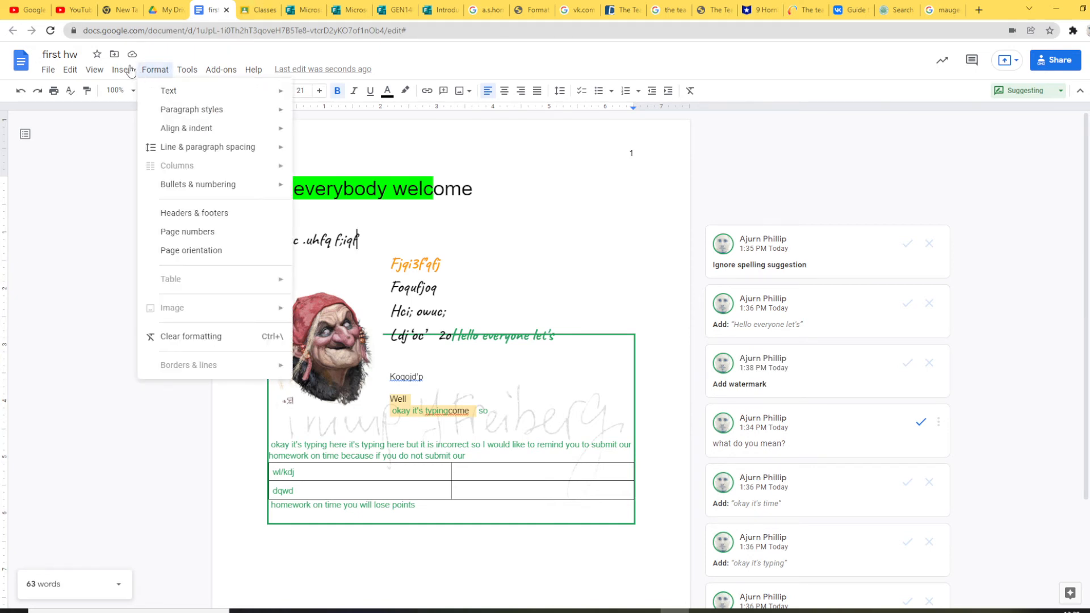
pyautogui.moveTo(120, 72)
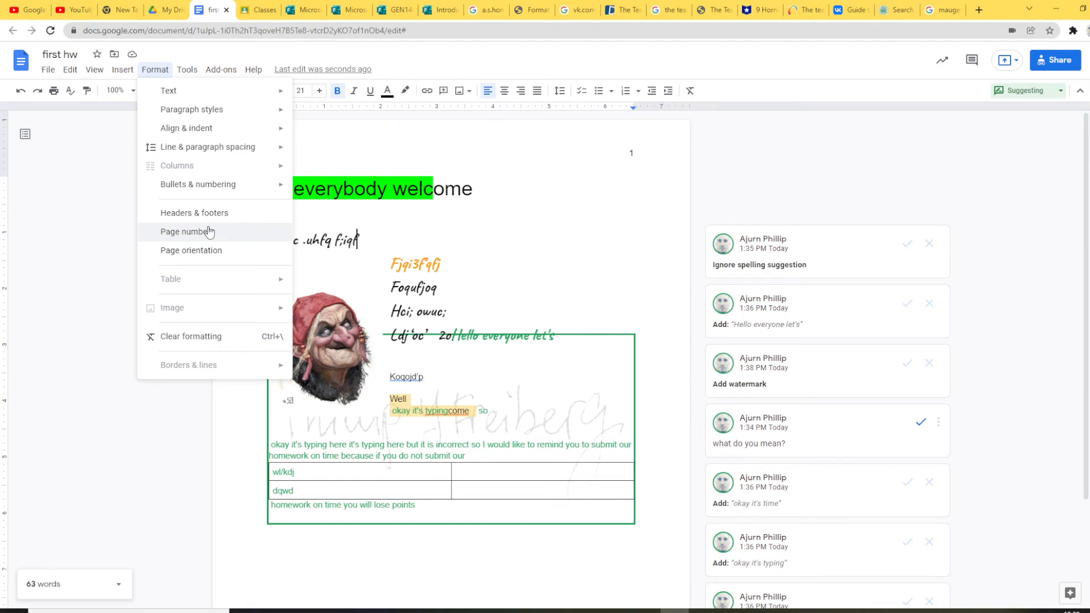
pyautogui.moveTo(187, 72)
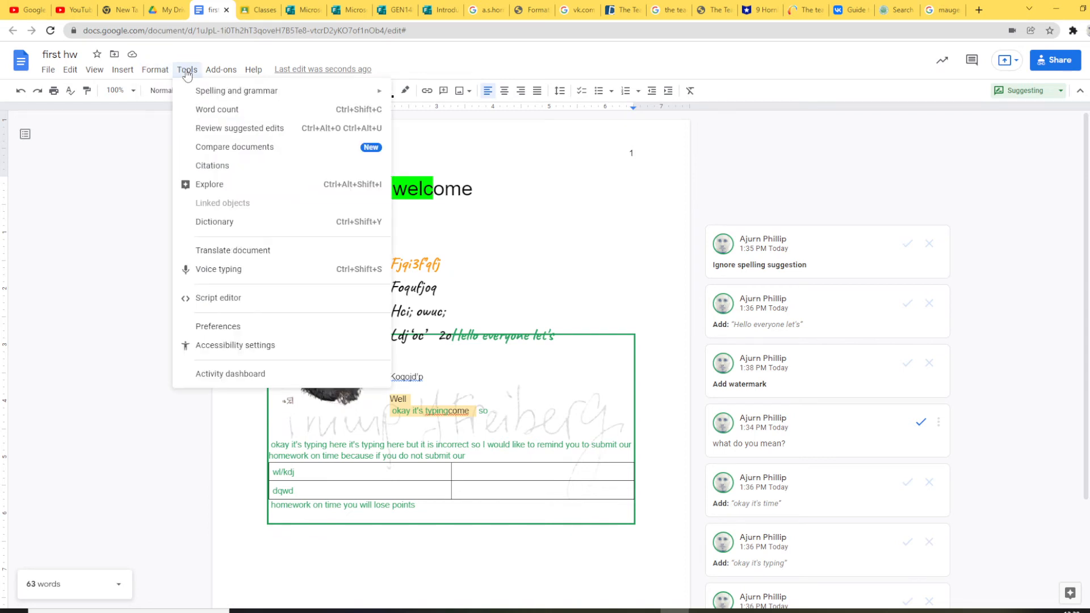
# Step: Look up 'monk' in the Dictionary panel in place of the old term 'iqf', then browse the Add-ons menu
pyautogui.click(238, 224)
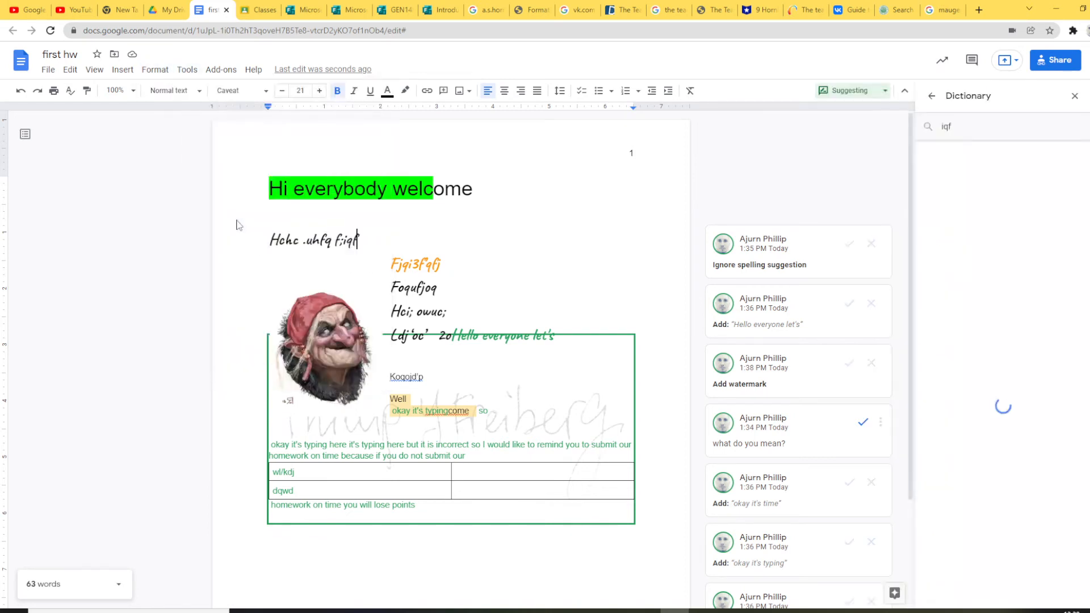
pyautogui.click(947, 129)
pyautogui.press('BackSpace')
pyautogui.press('BackSpace')
pyautogui.press('BackSpace')
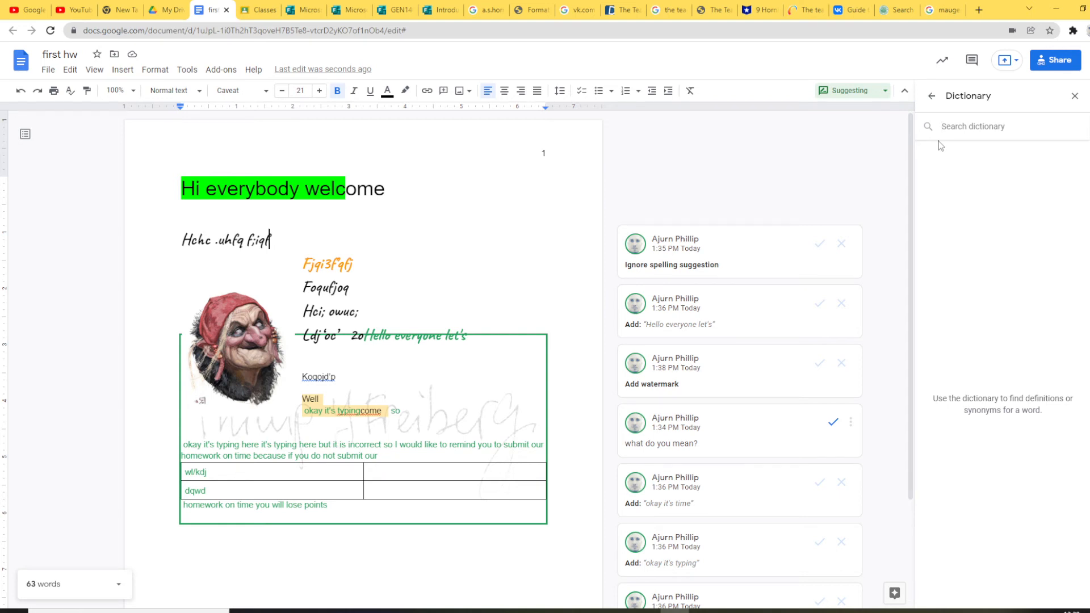
pyautogui.write('monk')
pyautogui.press('Return')
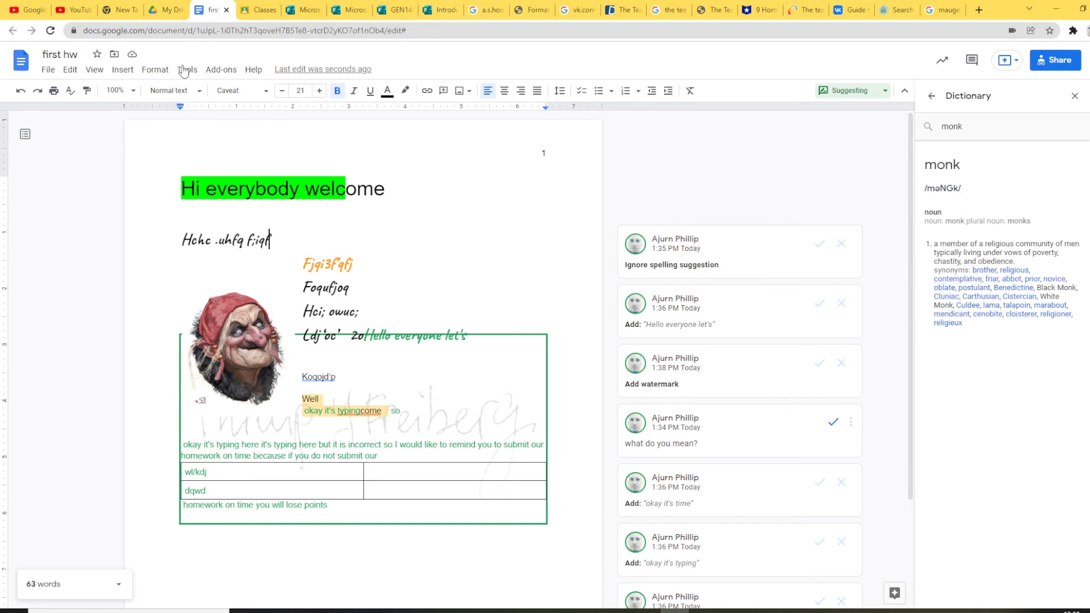
pyautogui.click(221, 72)
pyautogui.moveTo(186, 70)
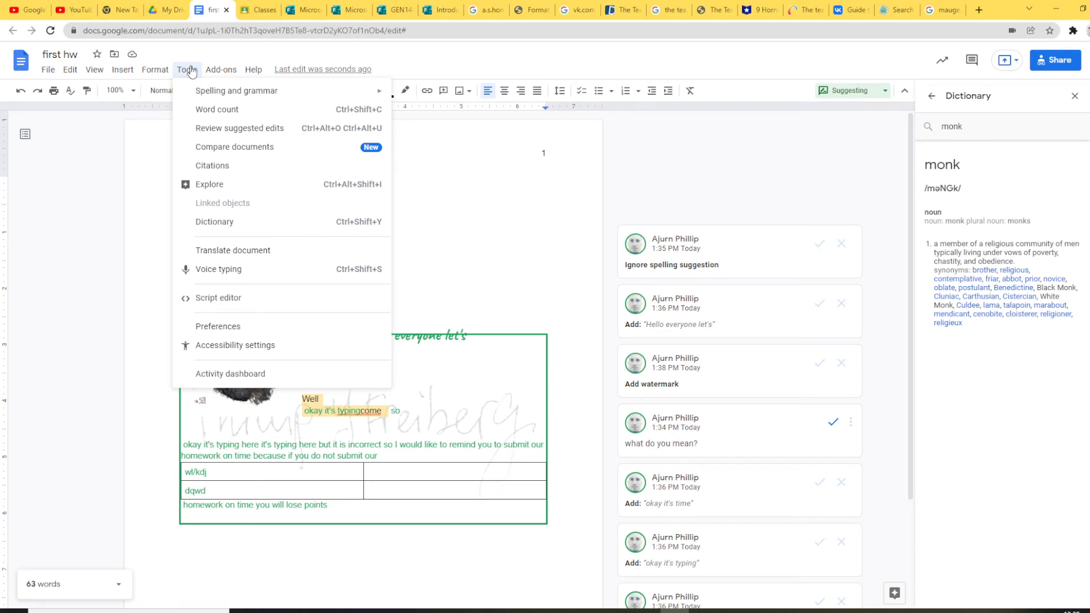
# Step: Open the Docs Training help page from Help, then return to the 'first hw' tab
pyautogui.moveTo(225, 74)
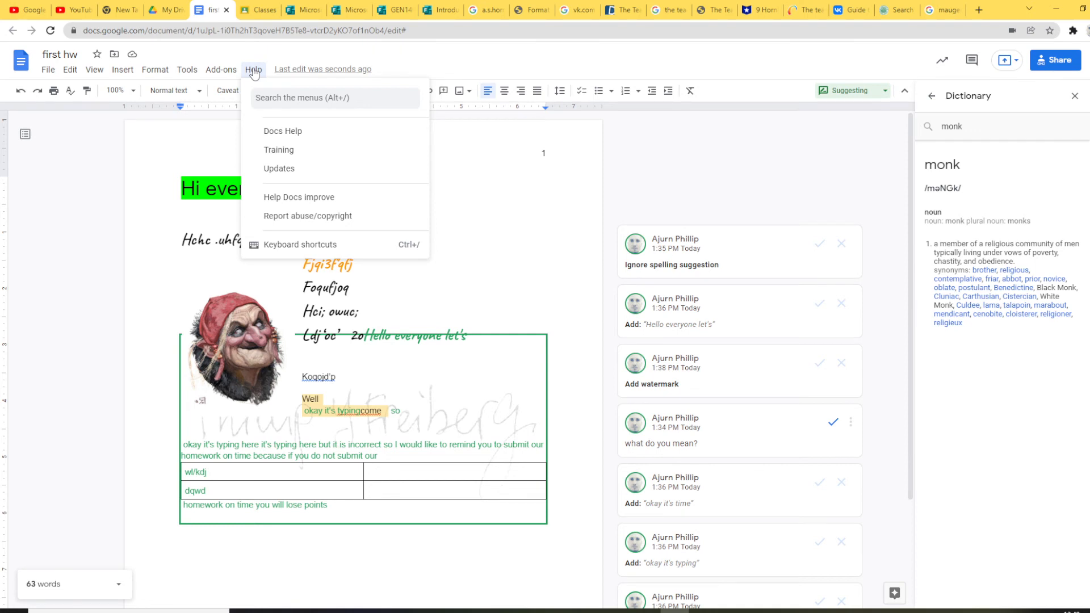
pyautogui.click(264, 150)
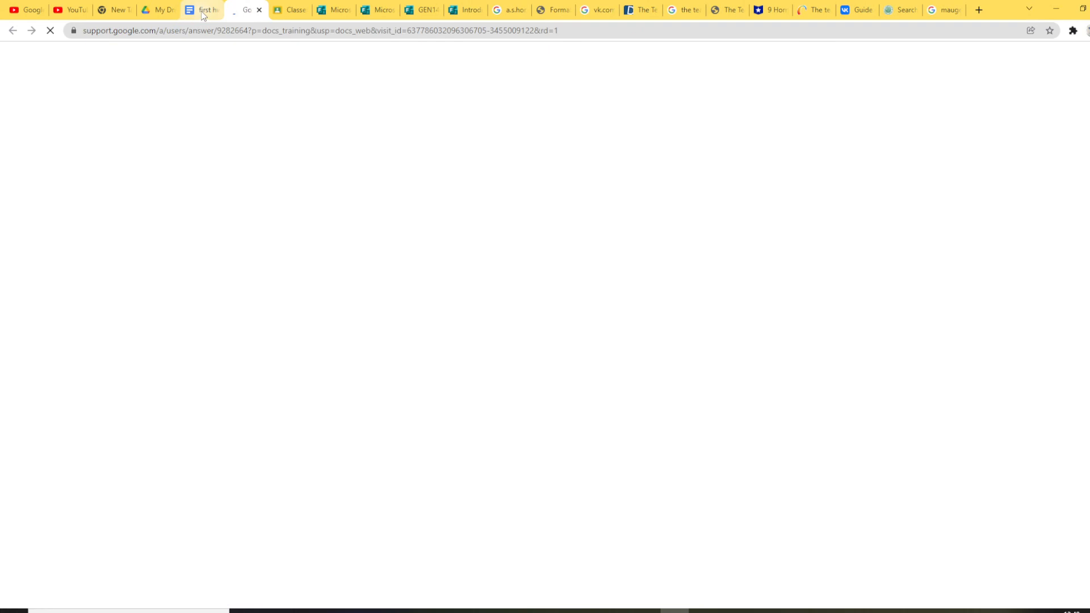
pyautogui.click(202, 14)
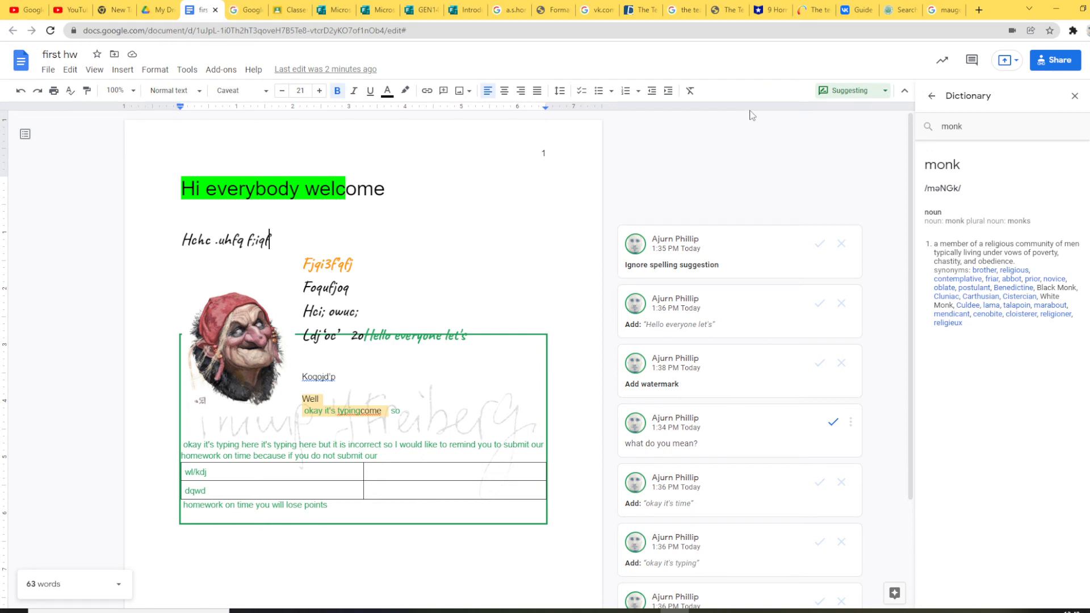
pyautogui.click(1017, 62)
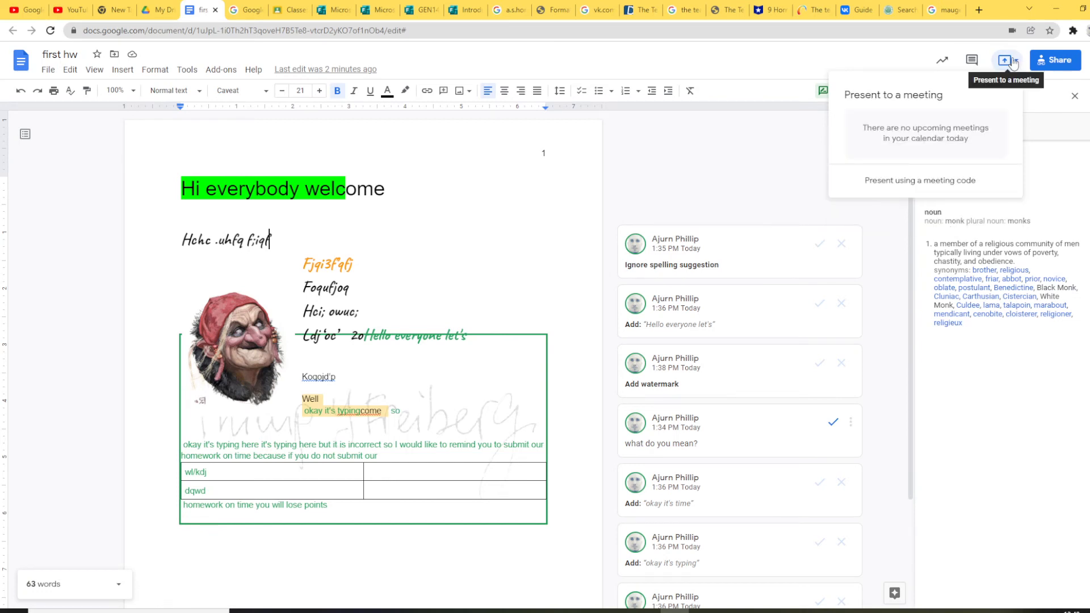
pyautogui.click(903, 66)
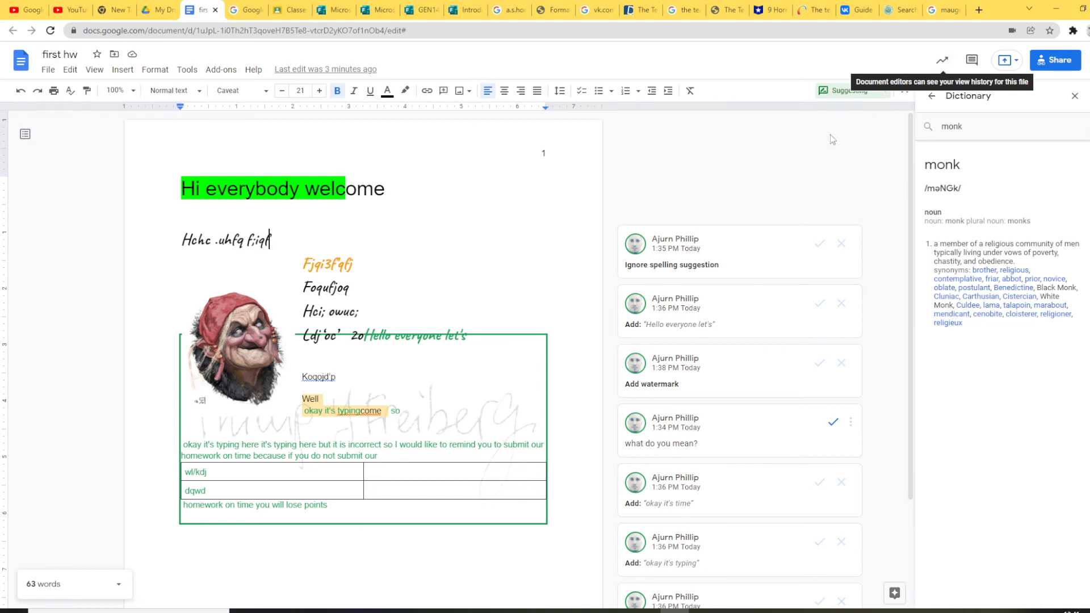
# Step: Scroll through the document, then bring up the File menu's actions
pyautogui.scroll(-2, 508, 471)
pyautogui.scroll(-3, 505, 466)
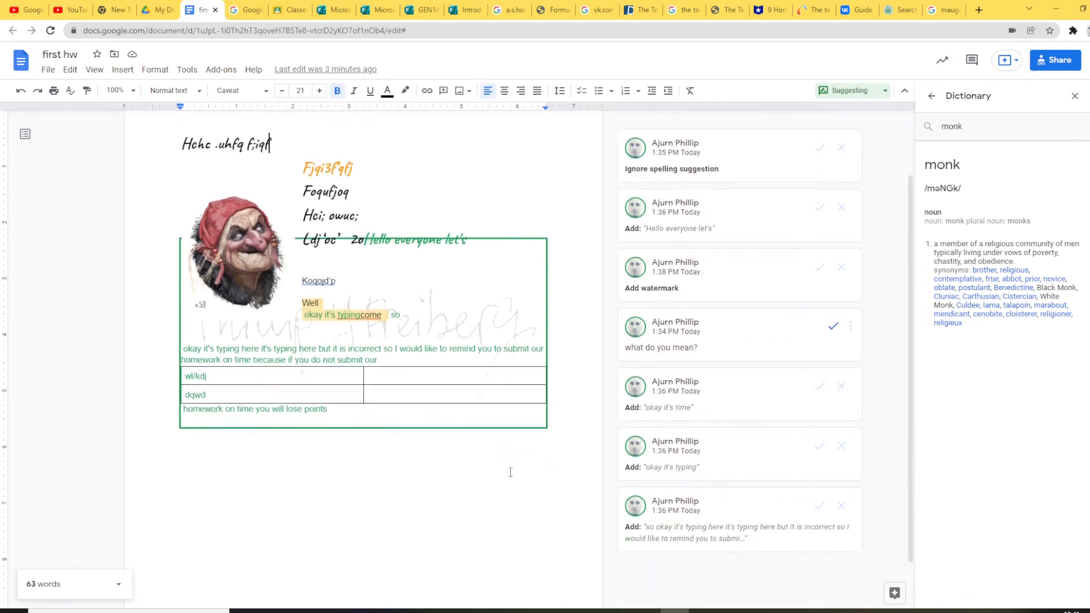
pyautogui.scroll(4, 509, 472)
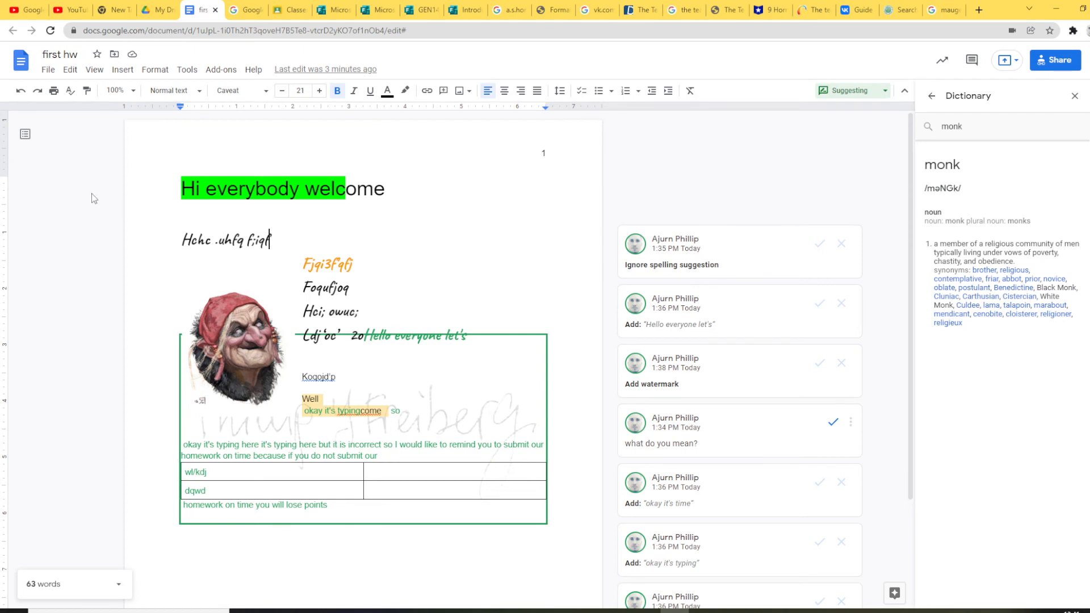
pyautogui.click(47, 72)
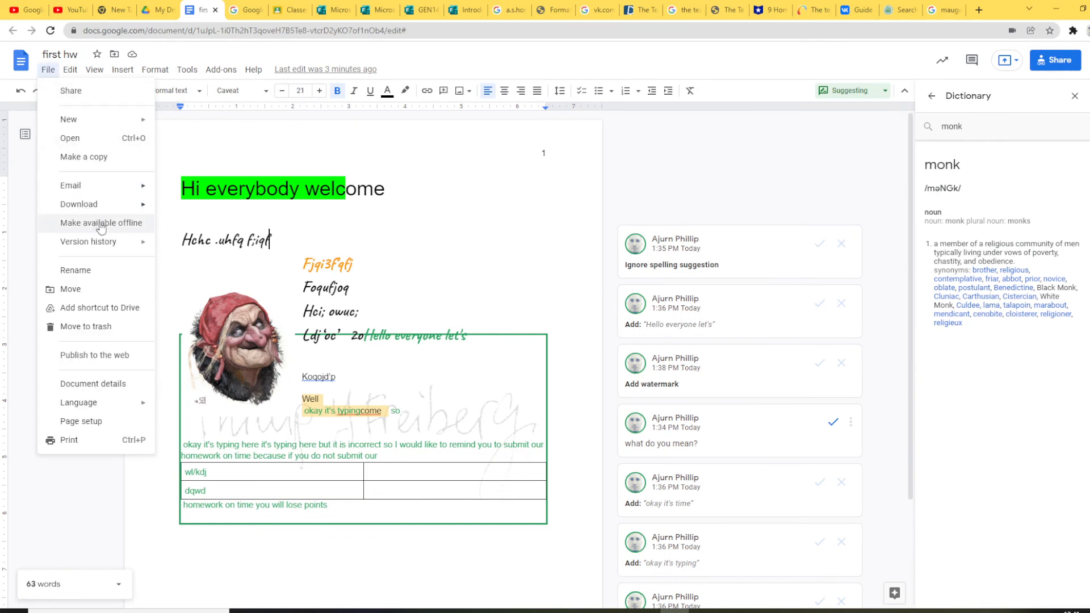
pyautogui.moveTo(109, 208)
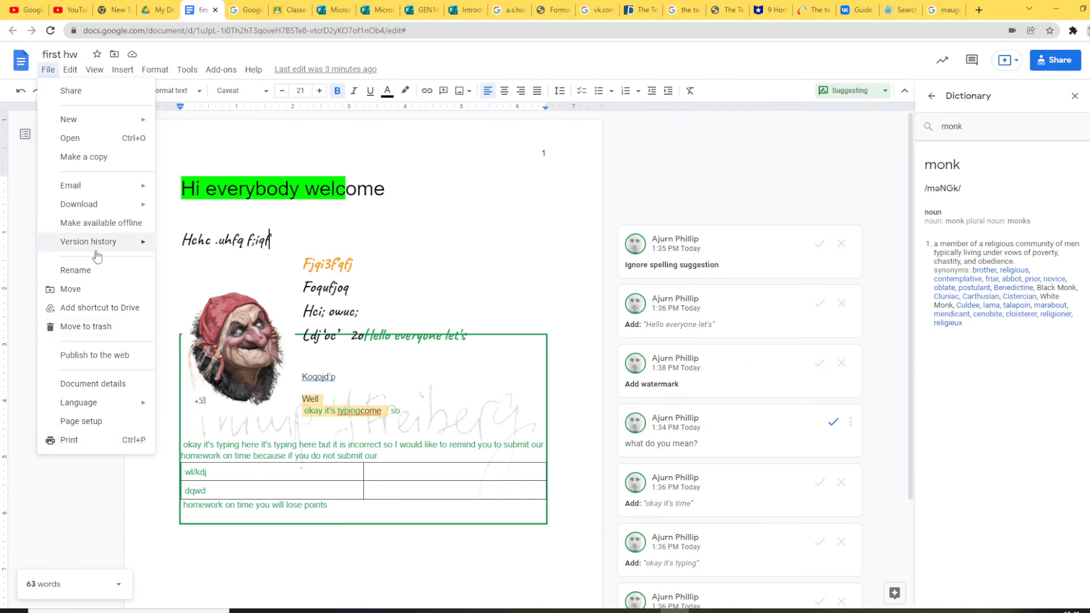
pyautogui.moveTo(97, 242)
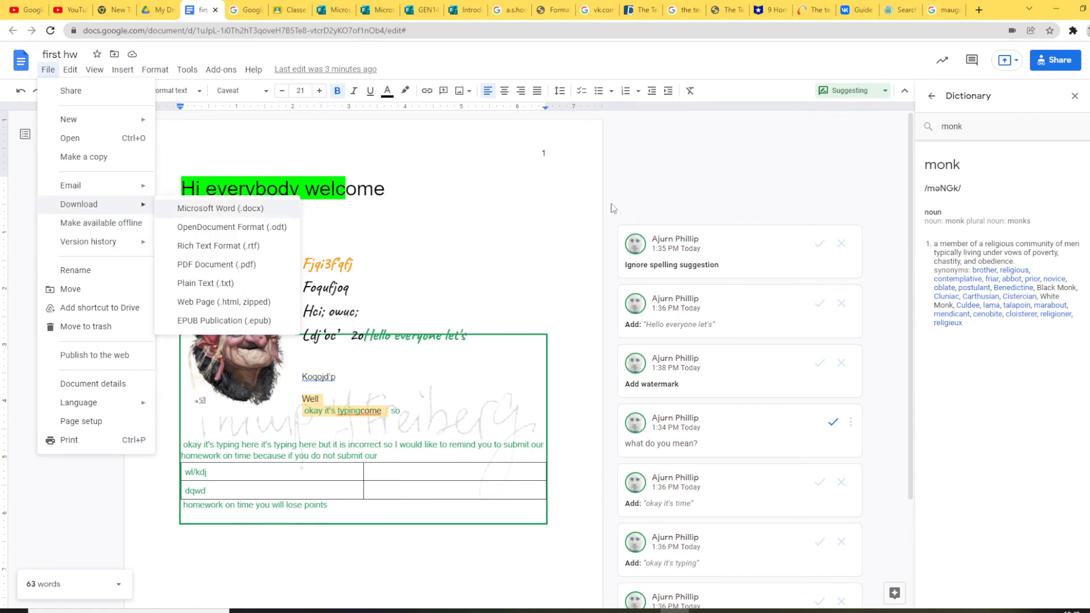
pyautogui.click(641, 180)
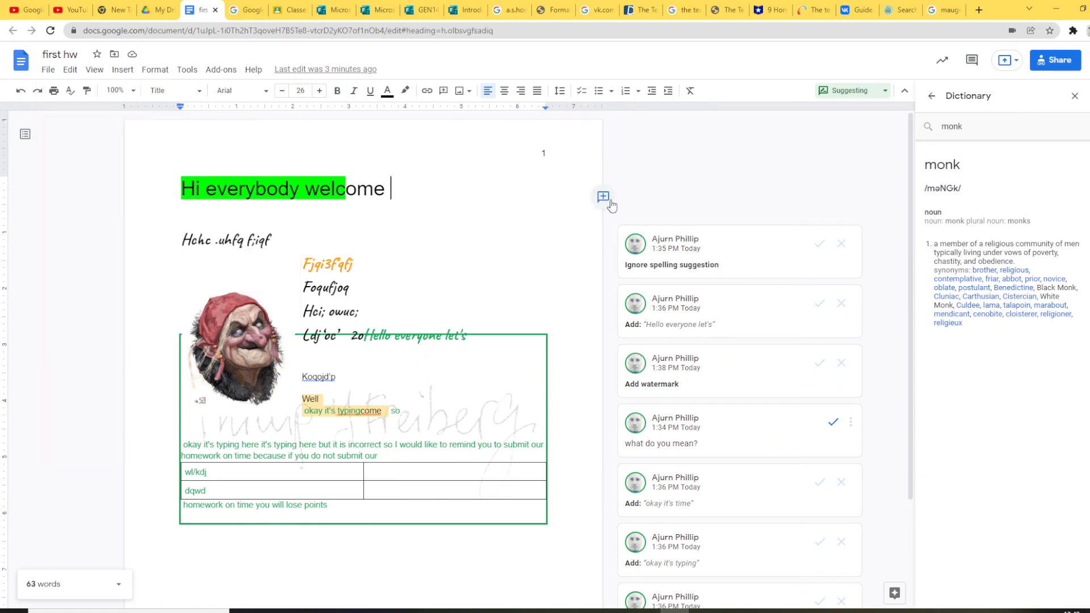
# Step: Resolve the 'what do you mean?' comment and accept every pending suggestion card
pyautogui.scroll(-2, 521, 429)
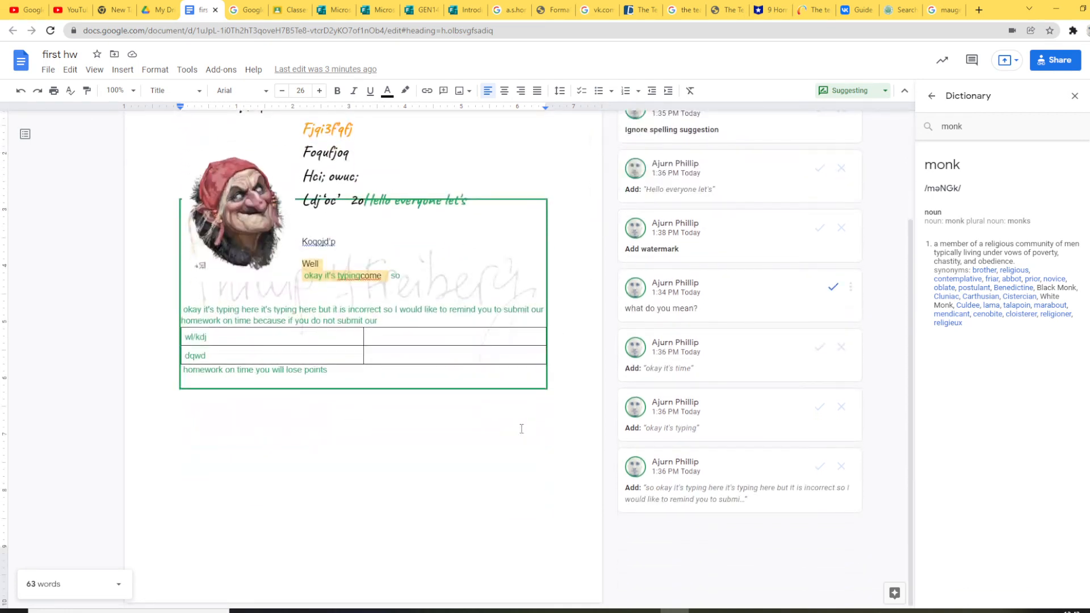
pyautogui.scroll(2, 520, 427)
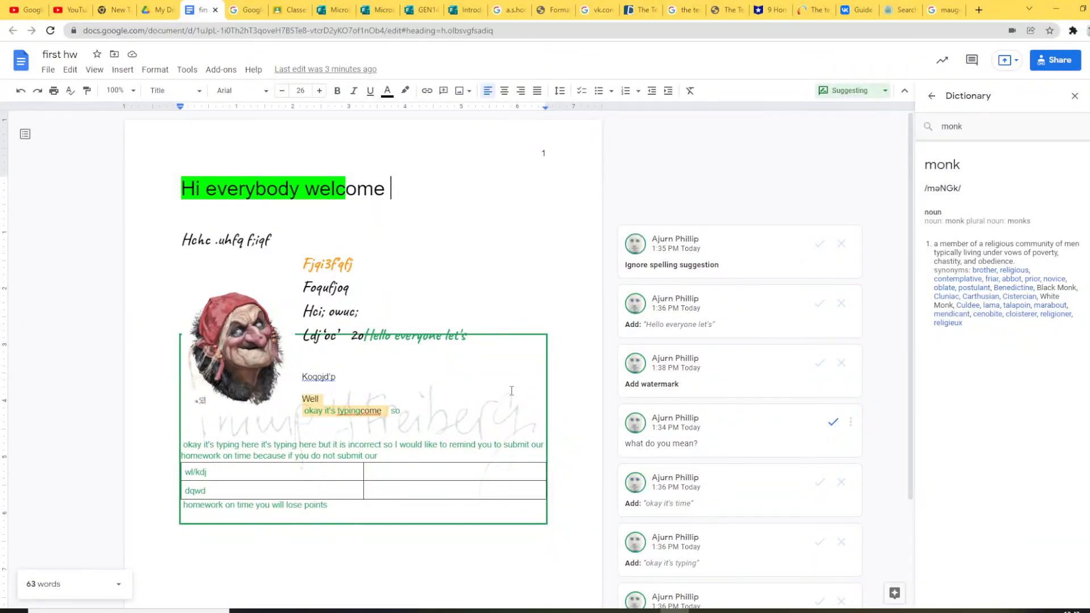
pyautogui.scroll(-1, 511, 391)
pyautogui.scroll(-2, 511, 390)
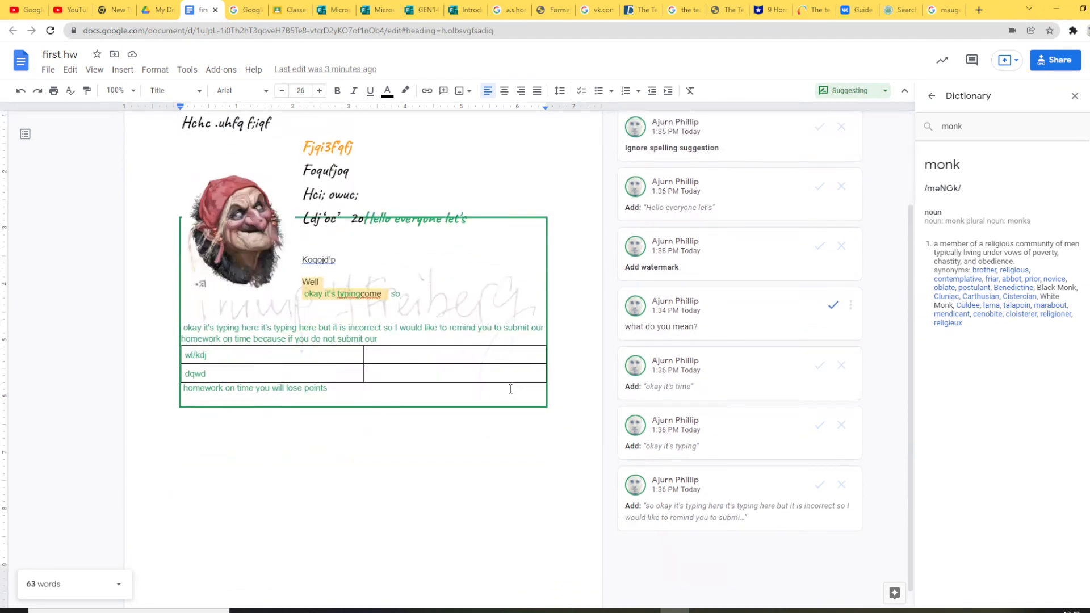
pyautogui.click(558, 419)
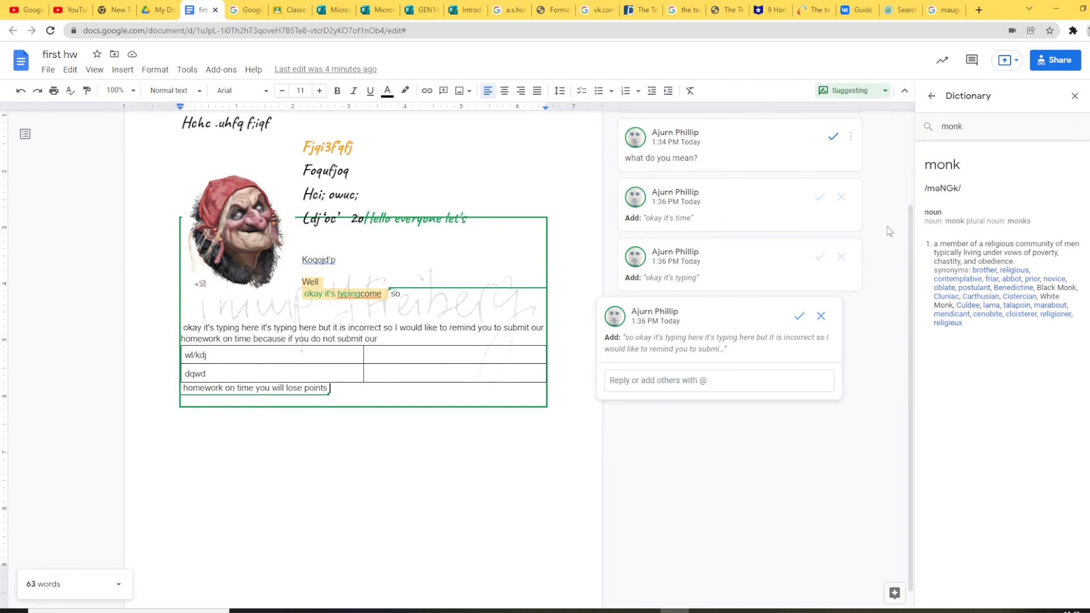
pyautogui.click(827, 142)
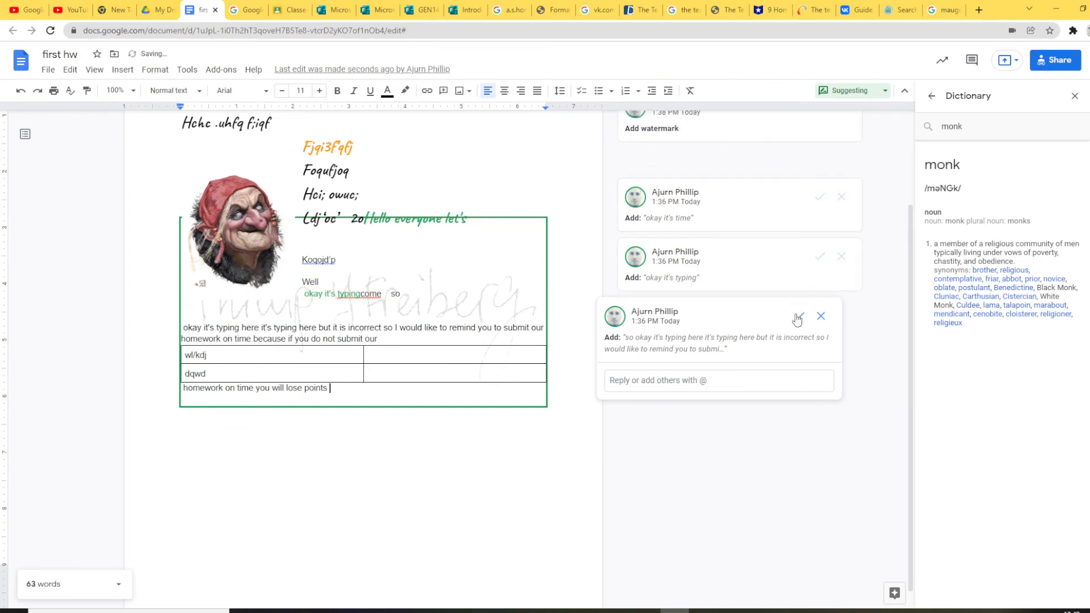
pyautogui.click(820, 259)
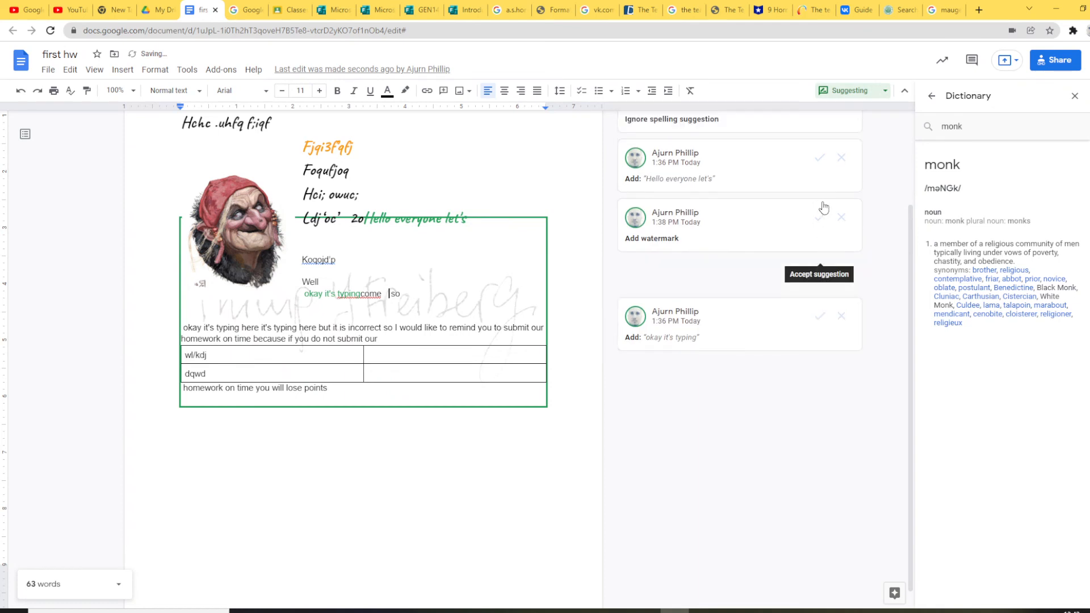
pyautogui.click(819, 164)
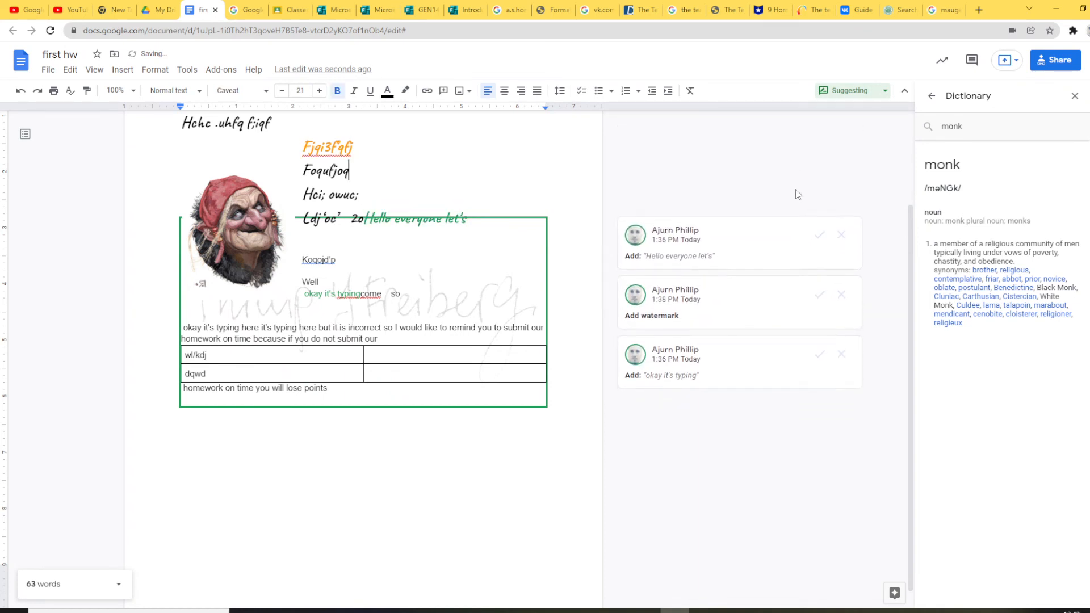
pyautogui.click(820, 250)
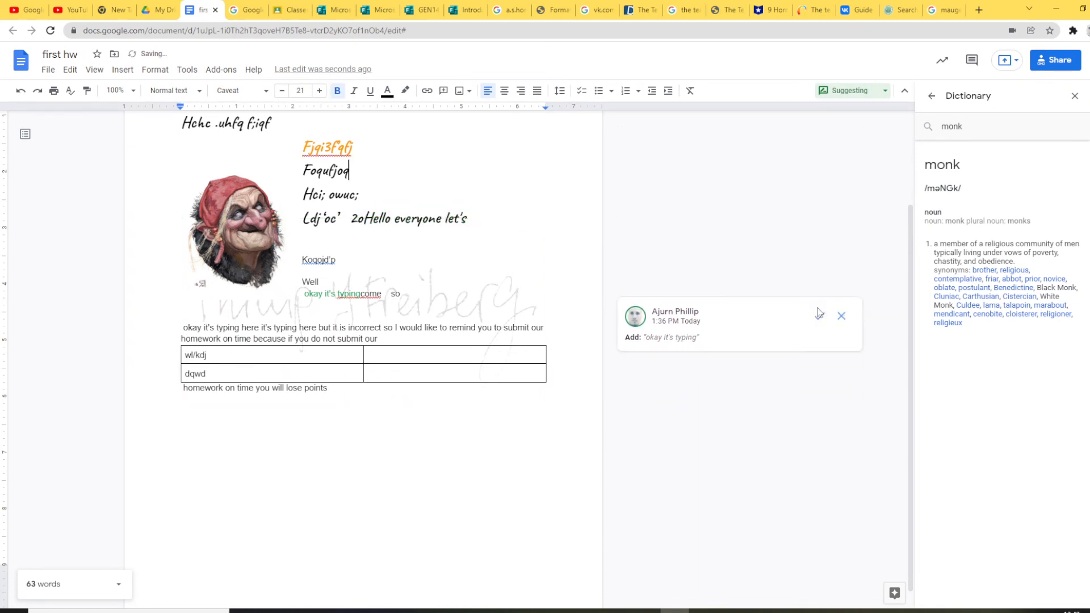
pyautogui.click(820, 315)
# Step: Reject the accidental empty-paragraph suggestions after 'you will lose points'
pyautogui.click(467, 390)
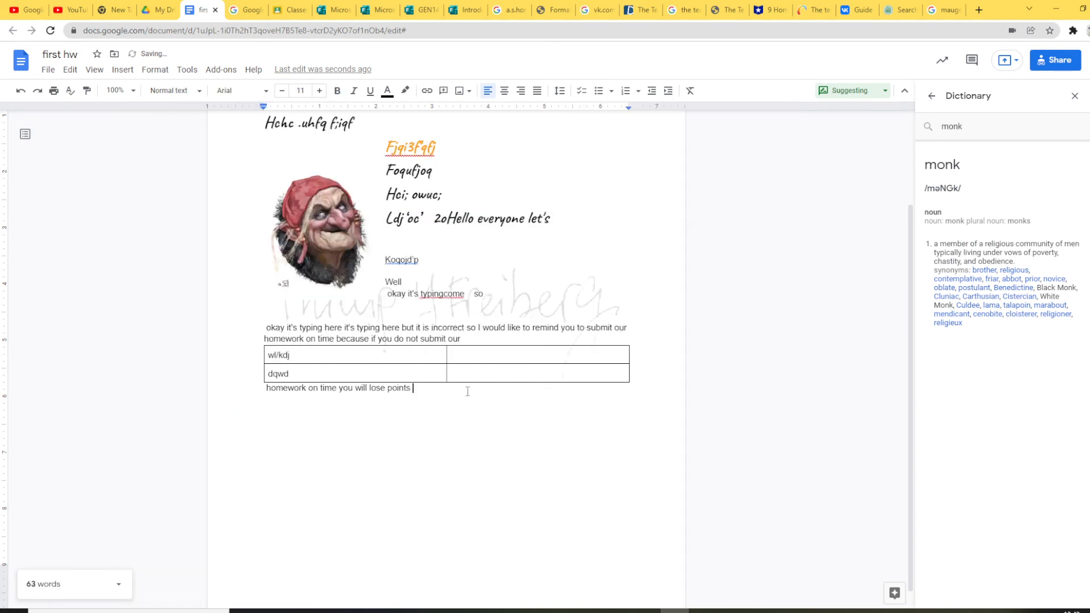
pyautogui.press('Return')
pyautogui.press('Return')
pyautogui.press('Return')
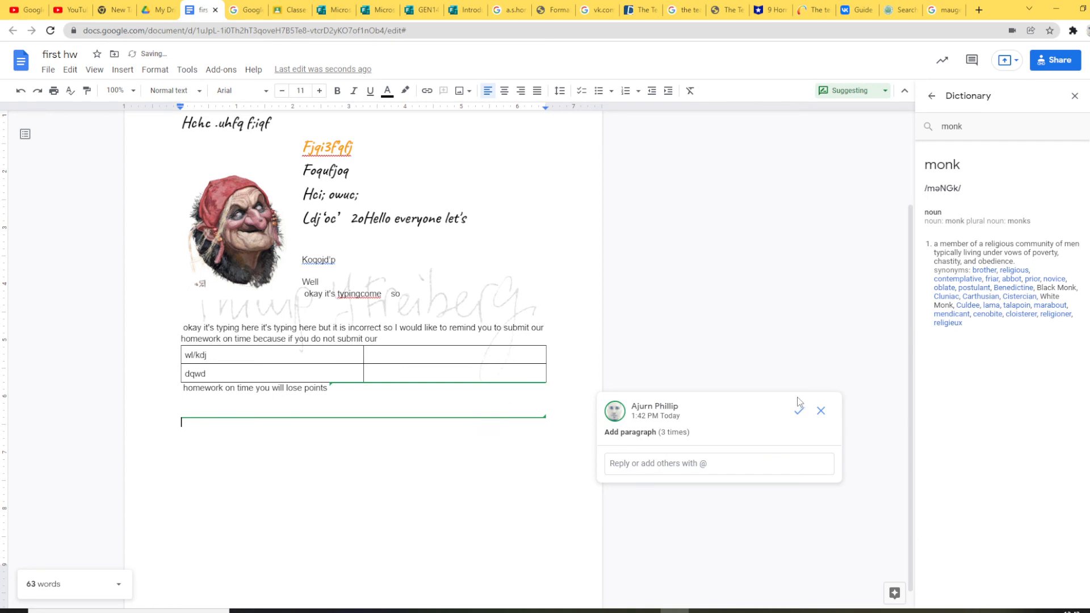
pyautogui.click(821, 411)
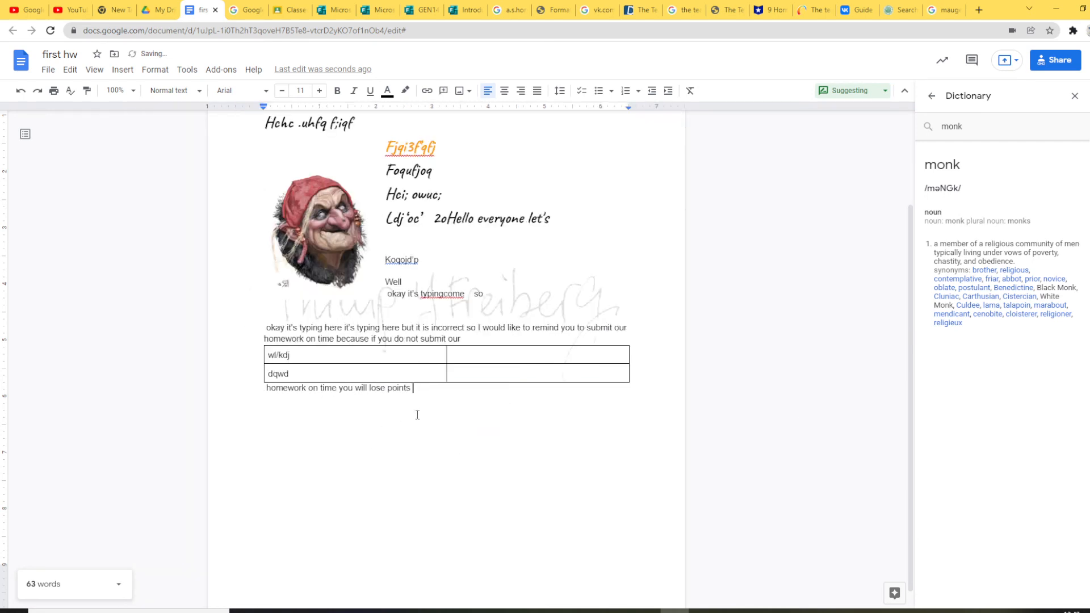
pyautogui.press('Return')
pyautogui.press('Return')
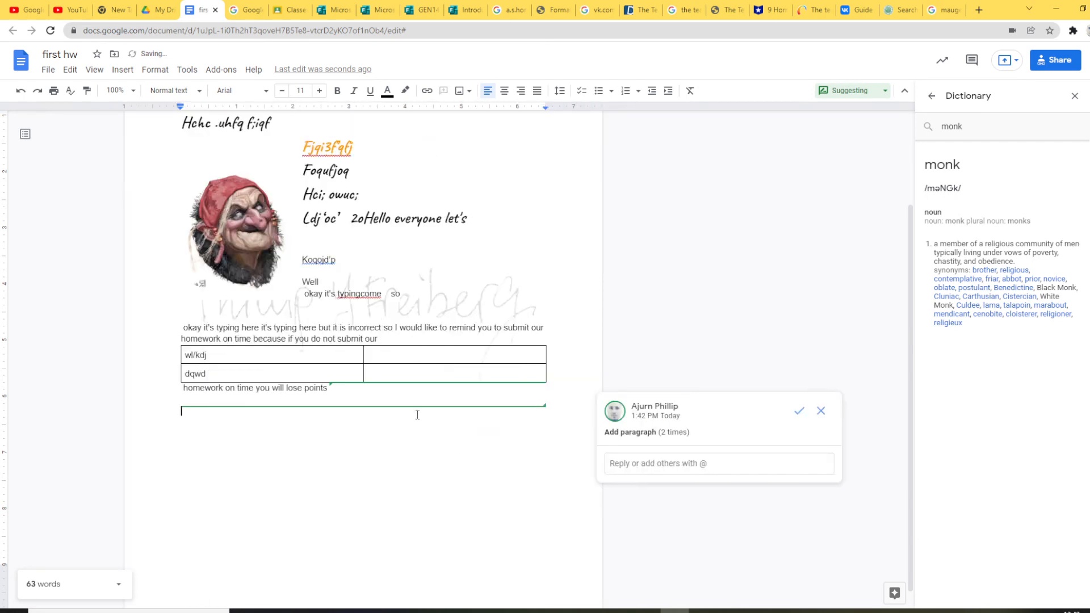
pyautogui.click(823, 416)
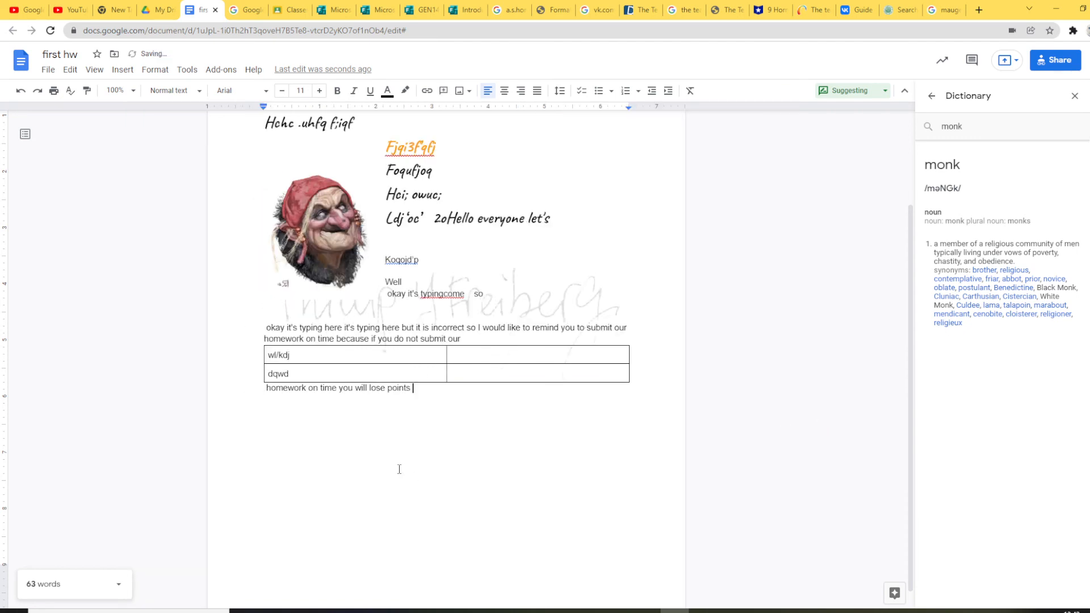
# Step: Reject one more suggested empty paragraph and close the Dictionary panel
pyautogui.press('Return')
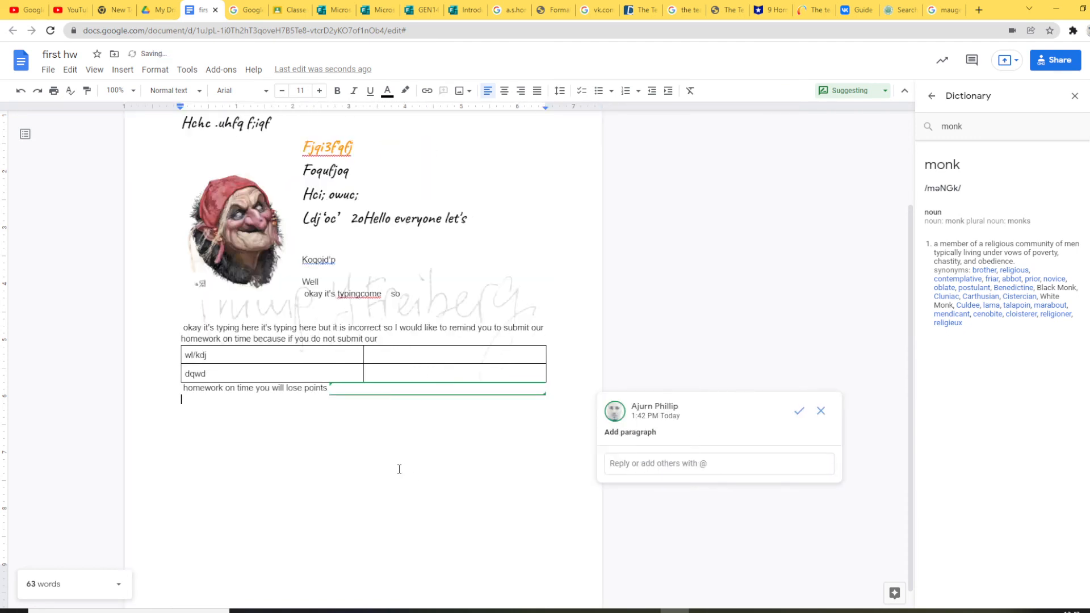
pyautogui.click(827, 415)
pyautogui.click(1075, 95)
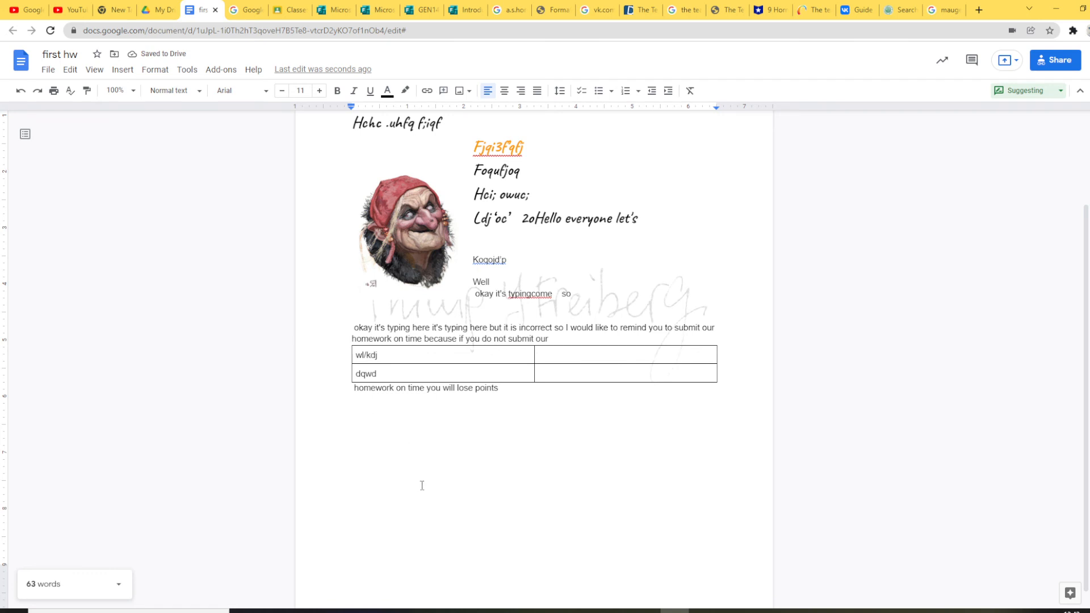
# Step: Switch the document from Suggesting to Editing mode via View > Mode
pyautogui.click(121, 70)
pyautogui.moveTo(91, 70)
pyautogui.moveTo(126, 118)
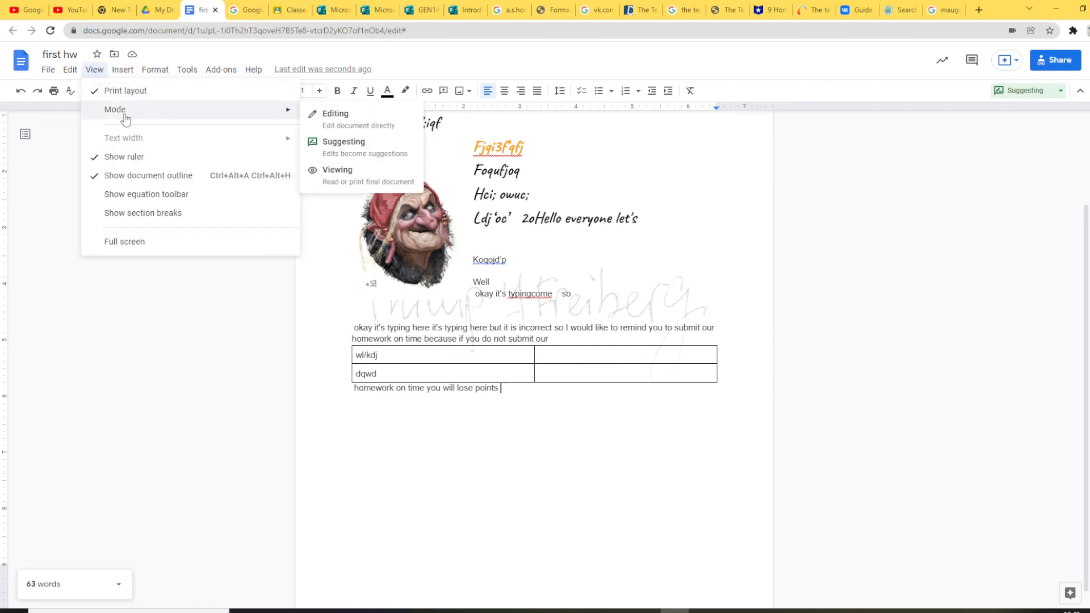
pyautogui.click(358, 123)
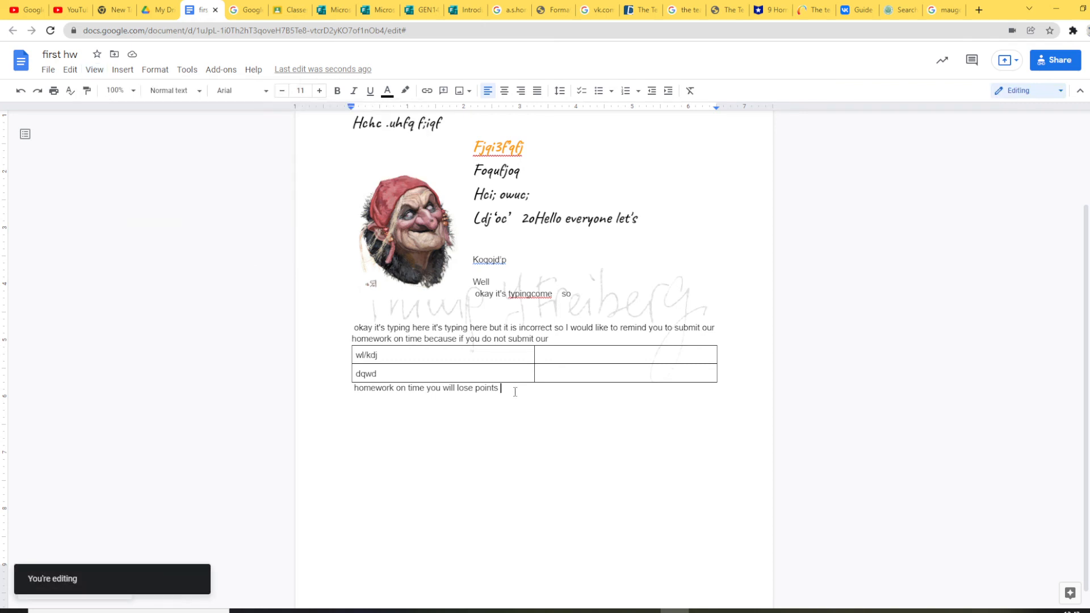
pyautogui.press('Return')
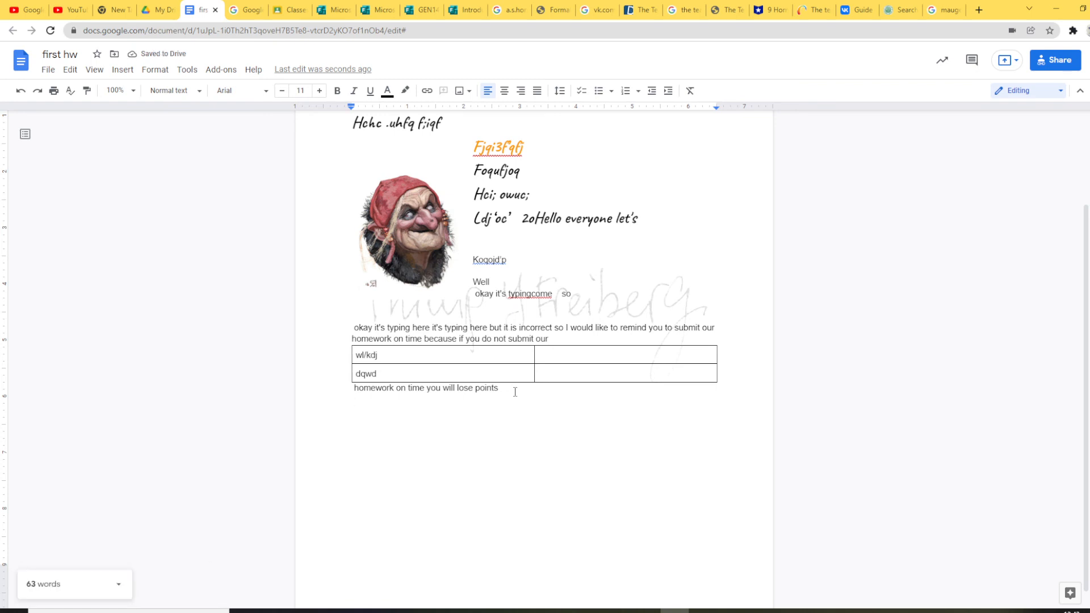
# Step: Type 'Create a google doc. Name is your ID' on the new last line, fixing typos
pyautogui.write('Create a google do')
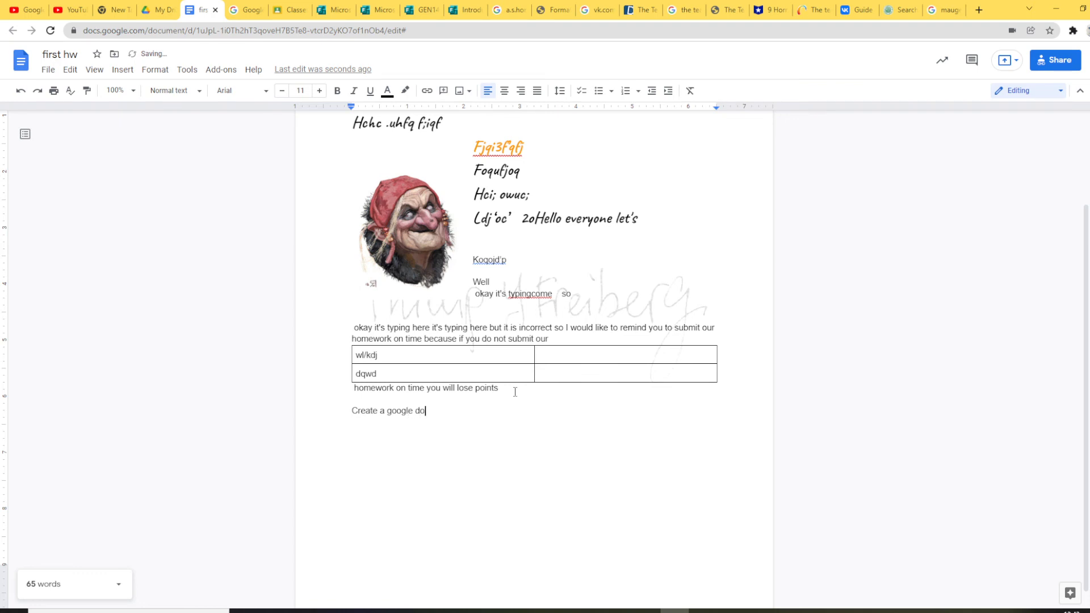
pyautogui.write('c')
pyautogui.write('. Name ')
pyautogui.write('i')
pyautogui.write('s')
pyautogui.write(' fis')
pyautogui.press('BackSpace')
pyautogui.press('BackSpace')
pyautogui.press('BackSpace')
pyautogui.write('your U')
pyautogui.press('BackSpace')
# Step: Finish the line with 'ID' and rename the document from 'first hw' to the numeric ID
pyautogui.write('ID')
pyautogui.click(62, 54)
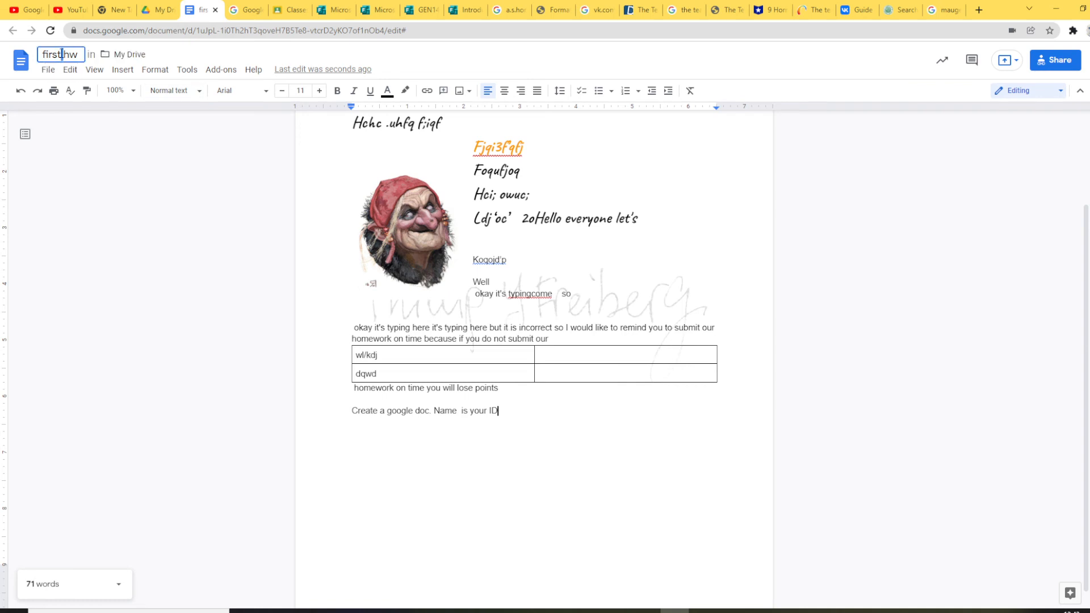
pyautogui.tripleClick(62, 54)
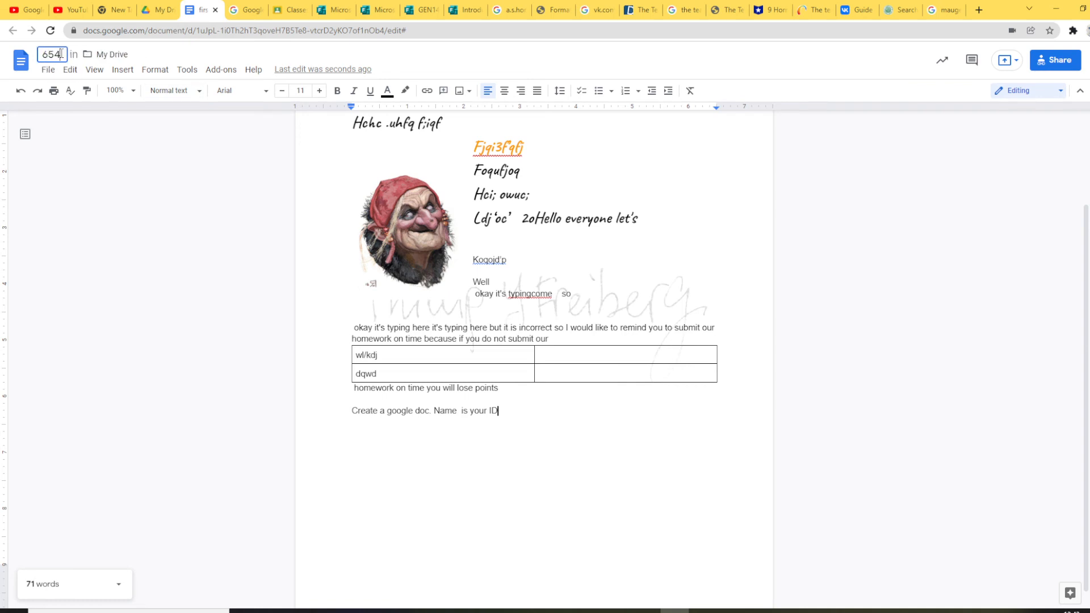
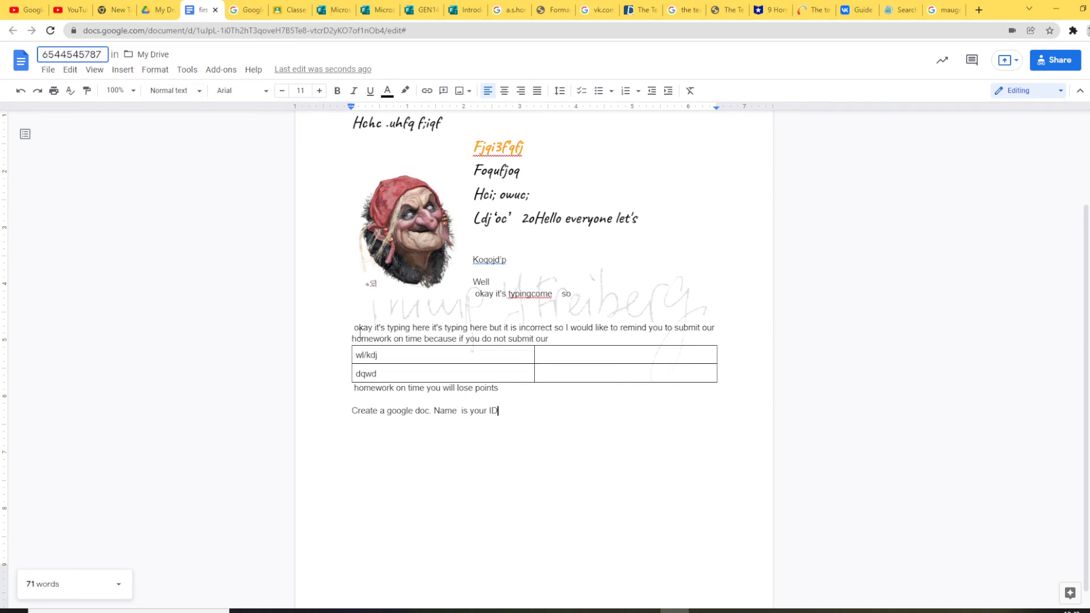
pyautogui.click(516, 411)
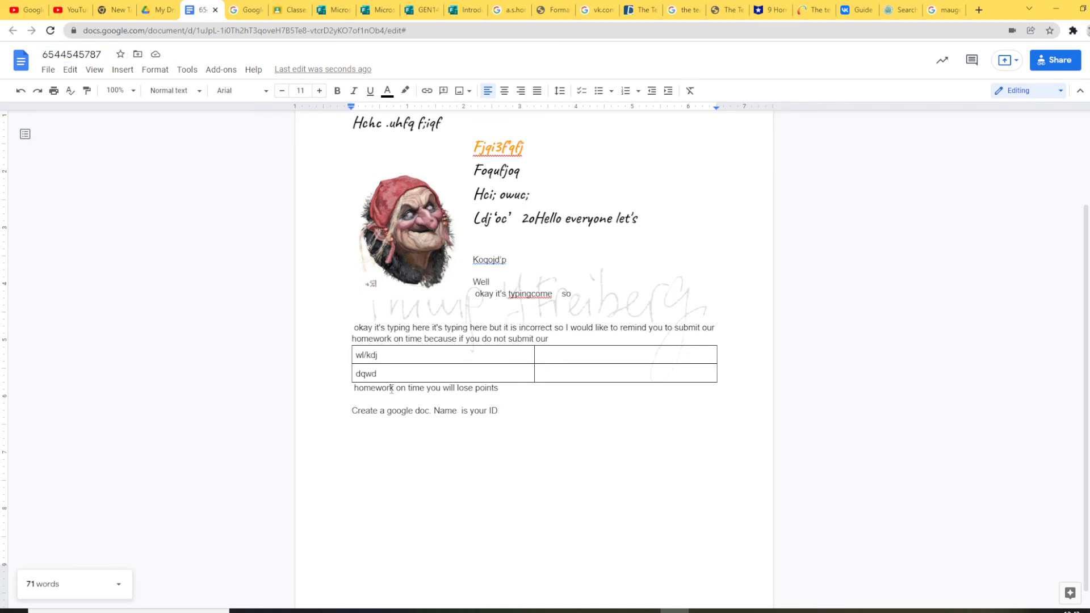
# Step: Move 'Name is your ID' onto its own line and start a new line below it
pyautogui.click(434, 410)
pyautogui.press('Return')
pyautogui.click(442, 422)
pyautogui.press('Return')
# Step: Add 'write100 words about yourself (be creative)' and 'Insert 1 picture of yourself' on separate lines
pyautogui.write('wri')
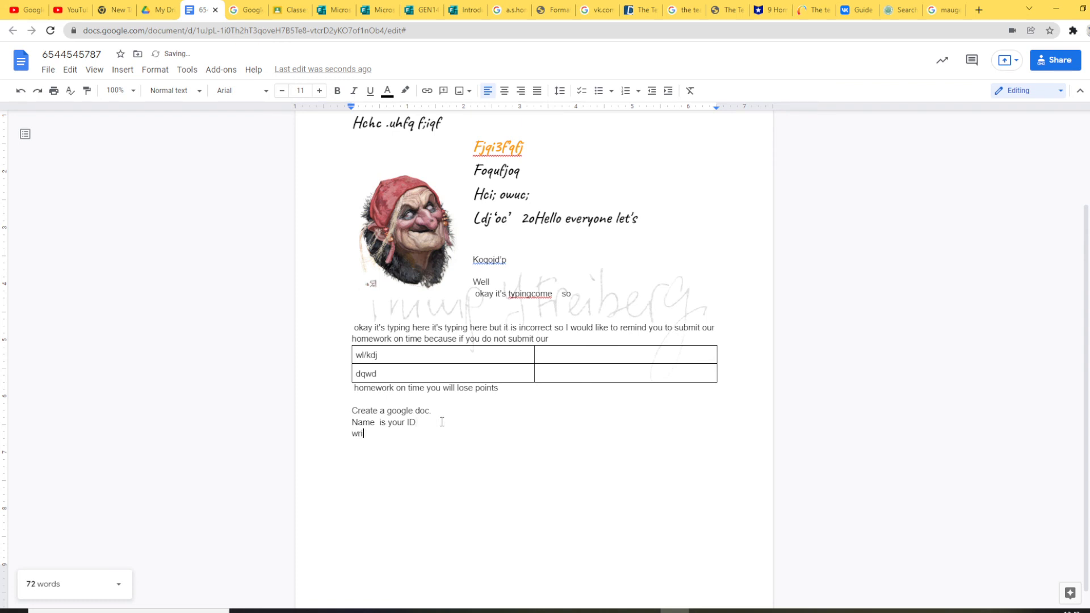
pyautogui.write('te100 words about yourself')
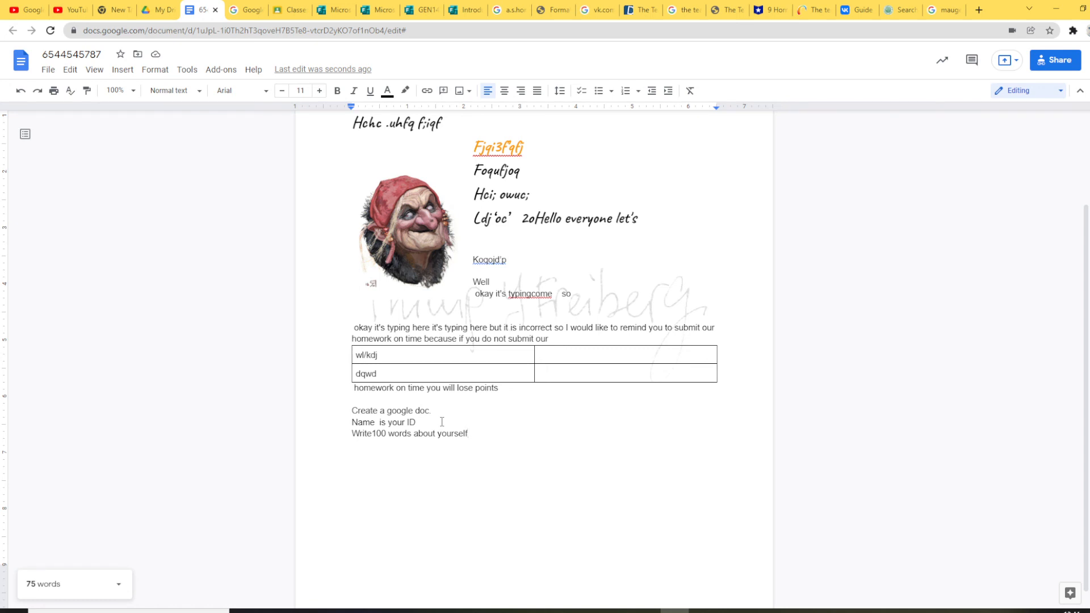
pyautogui.write('()')
pyautogui.press('Left')
pyautogui.write('be creative')
pyautogui.press('Return')
pyautogui.write('Insert 1 p')
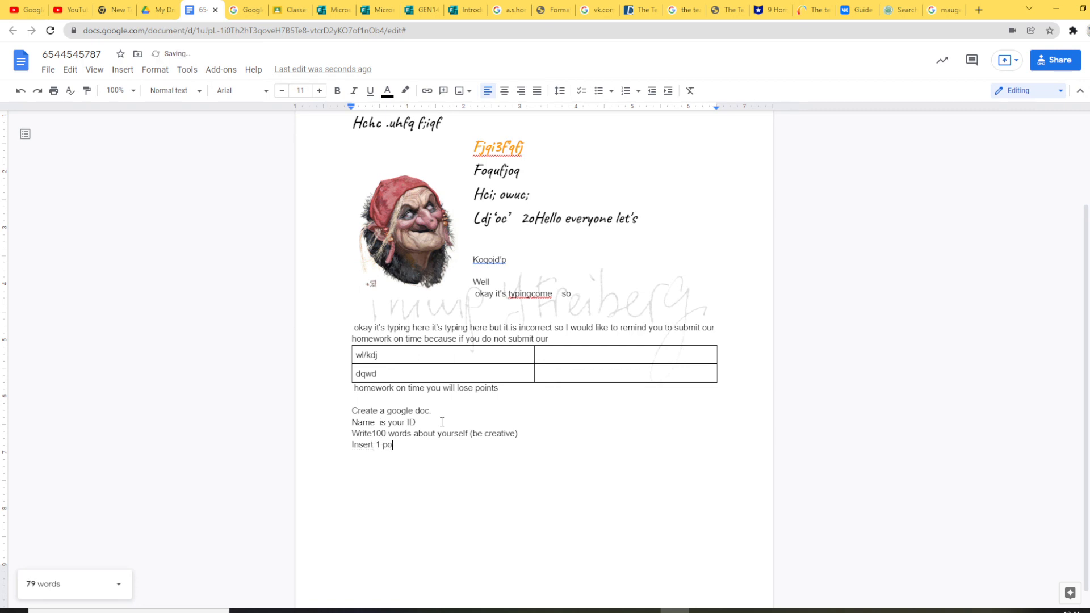
pyautogui.write('icture of yourself')
# Step: Start a new line after the last instruction and enlarge the witch image slightly
pyautogui.press('Return')
pyautogui.click(398, 236)
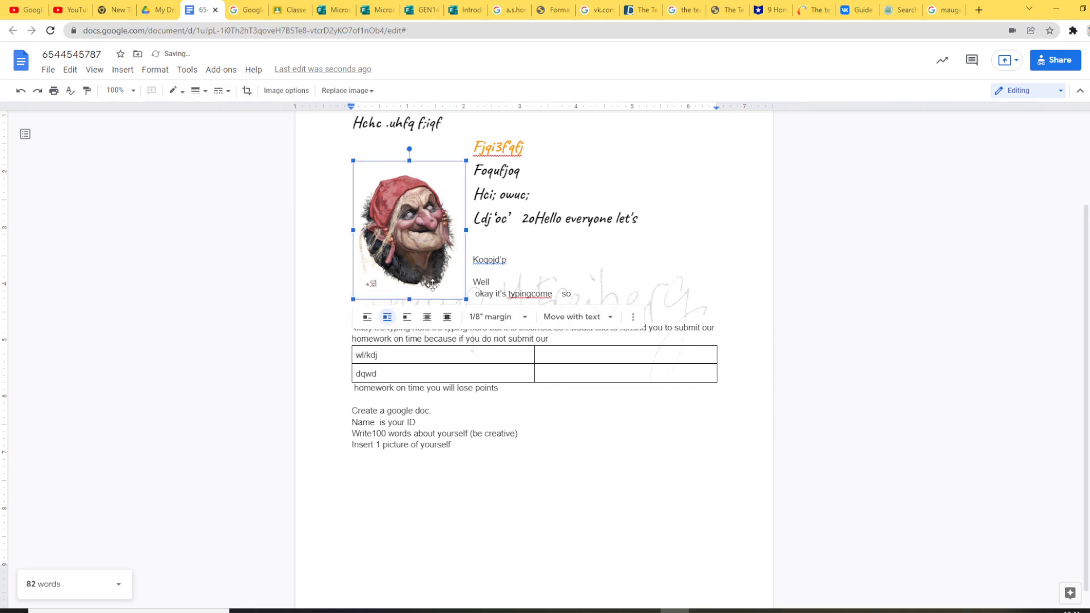
pyautogui.moveTo(474, 309); pyautogui.dragTo(485, 322)
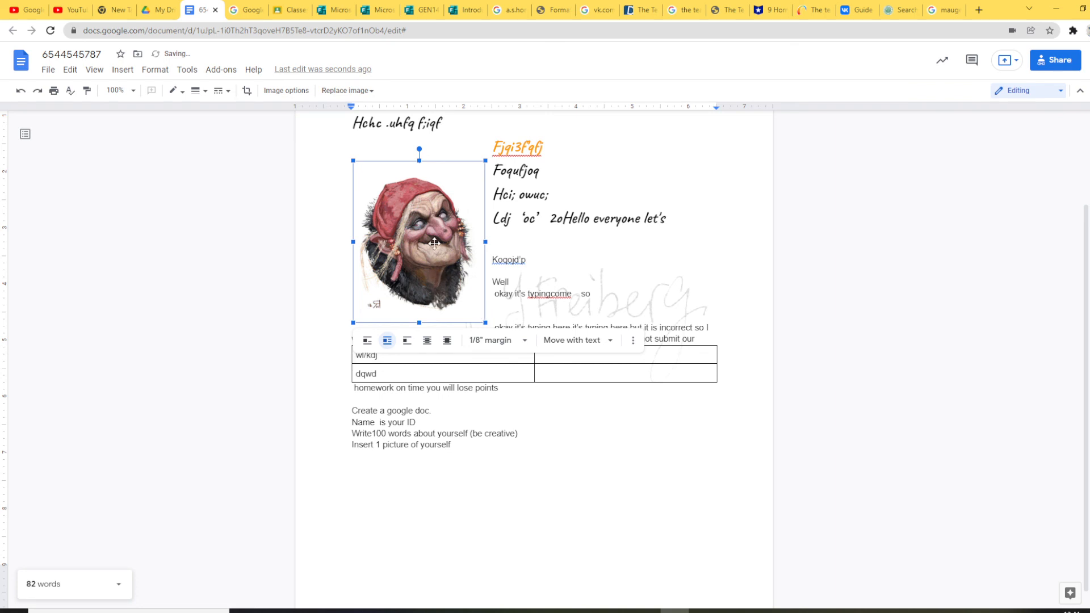
# Step: Insert a blank line between the on-time homework reminder and the instruction list
pyautogui.scroll(-1, 499, 420)
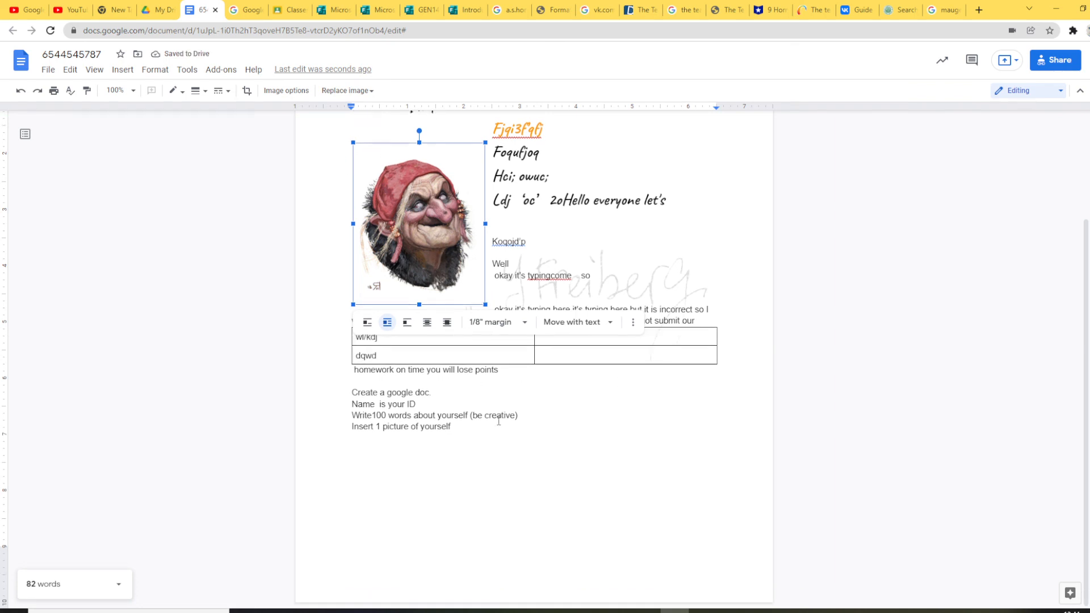
pyautogui.click(357, 381)
pyautogui.press('Return')
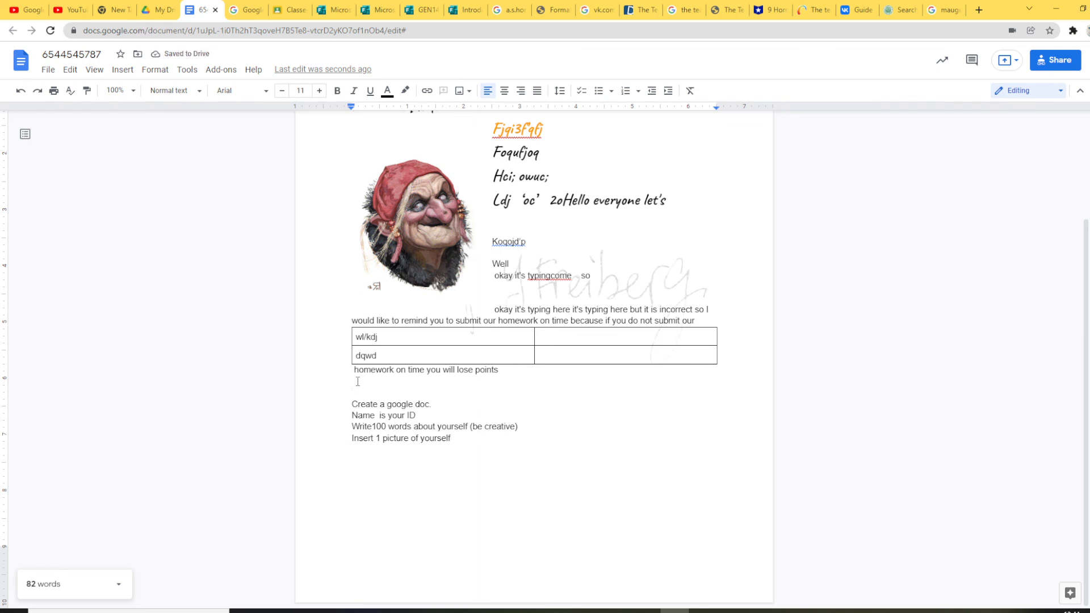
# Step: Add the line 'Share with anybody with the link commentor' below 'Insert 1 picture of yourself'
pyautogui.click(470, 440)
pyautogui.press('Return')
pyautogui.write('Share with a')
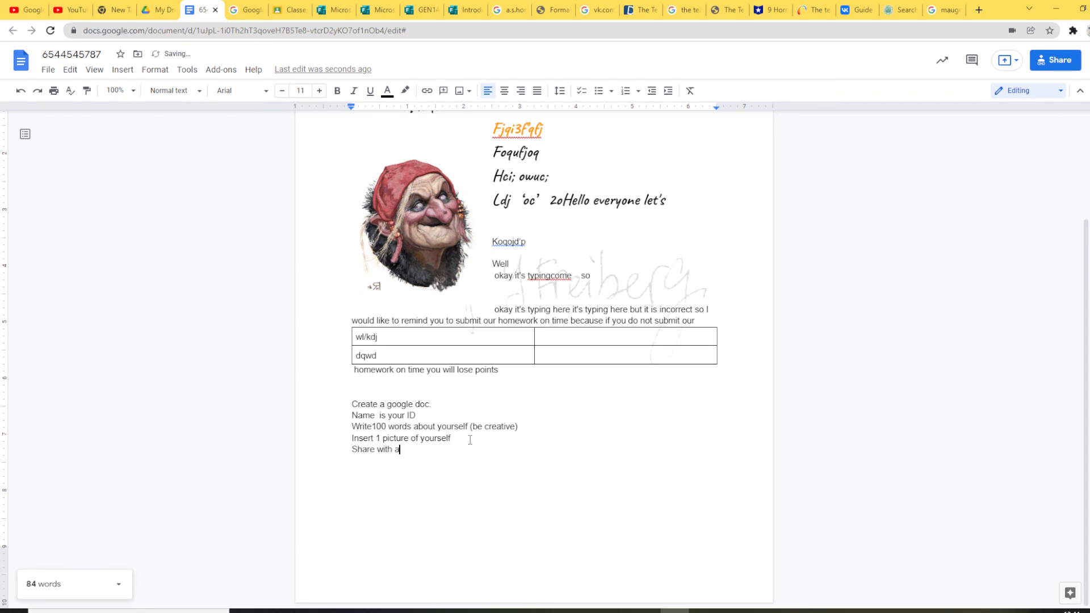
pyautogui.write('nybody with the link ')
pyautogui.write('commentor')
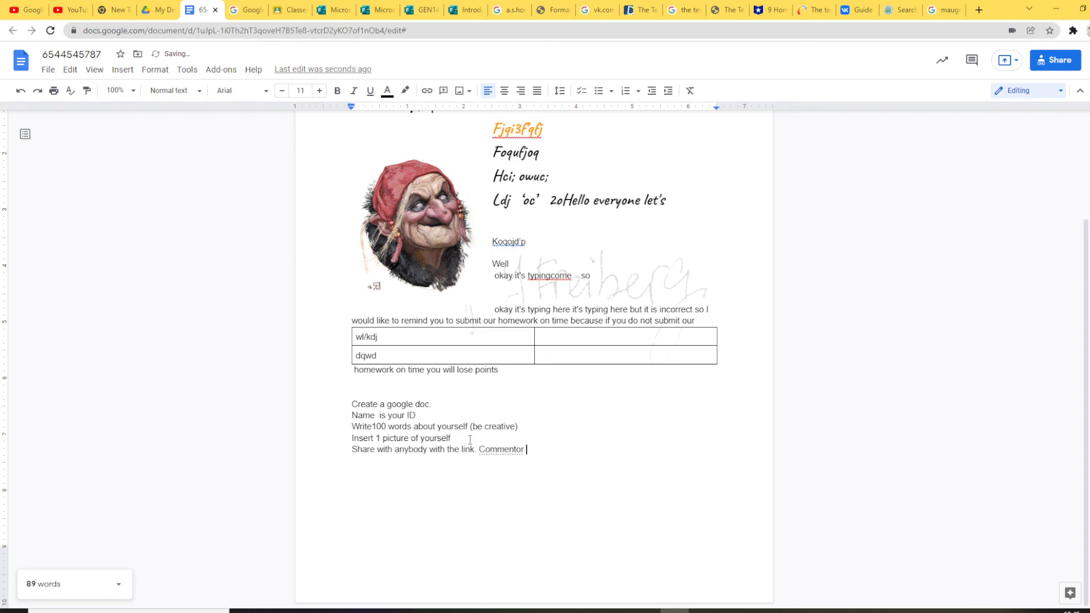
pyautogui.click(1045, 59)
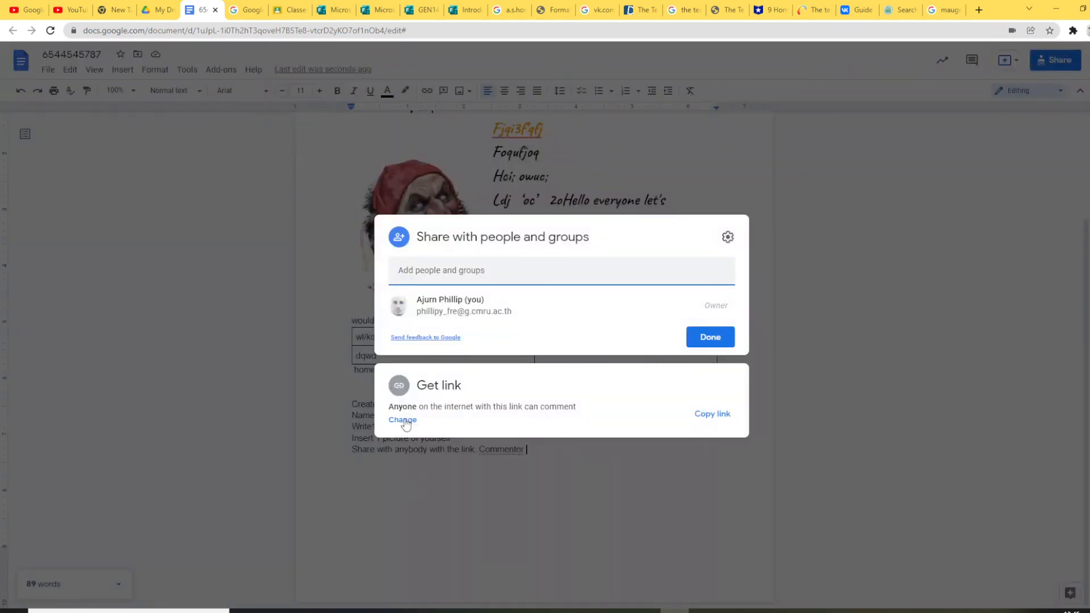
pyautogui.click(432, 533)
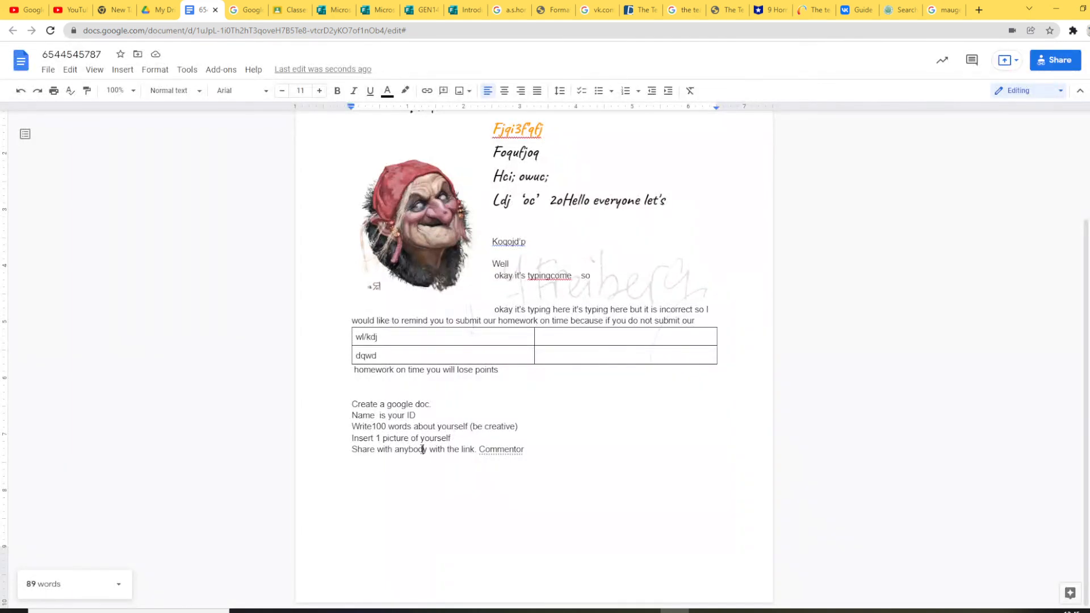
pyautogui.click(423, 449)
# Step: In the sharing instruction, replace 'anybody' with 'CMU' and delete 'with the link'
pyautogui.moveTo(427, 449); pyautogui.dragTo(398, 448)
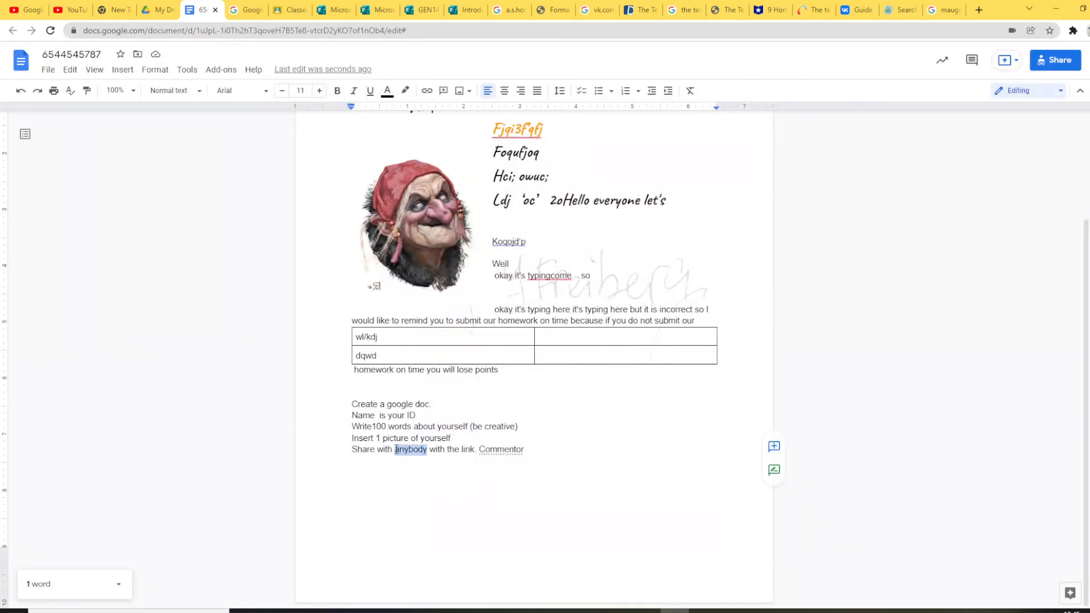
pyautogui.write('CMU')
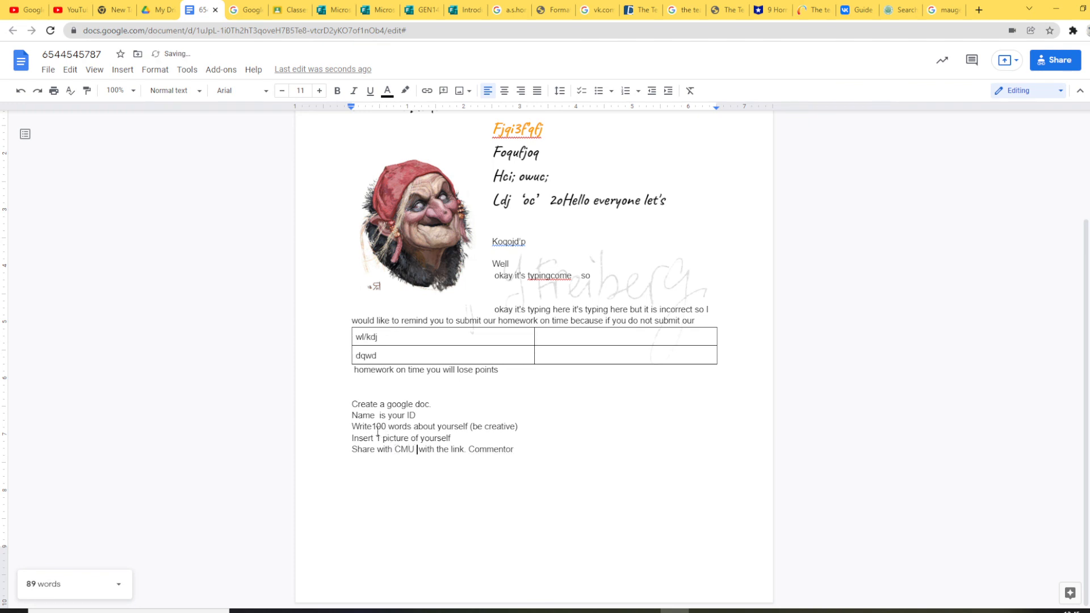
pyautogui.moveTo(419, 449); pyautogui.dragTo(464, 449)
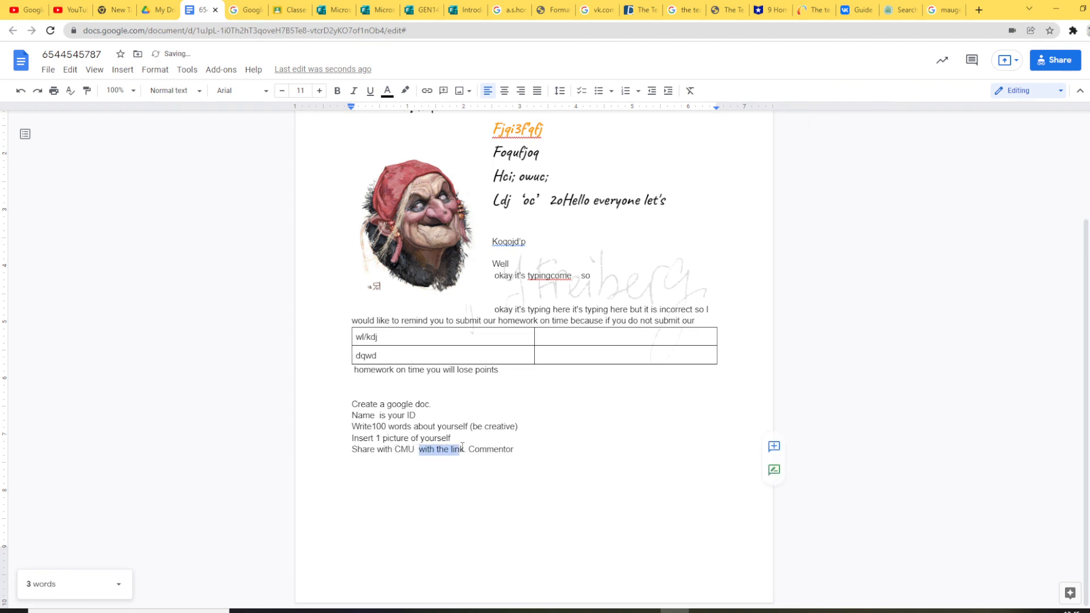
pyautogui.press('BackSpace')
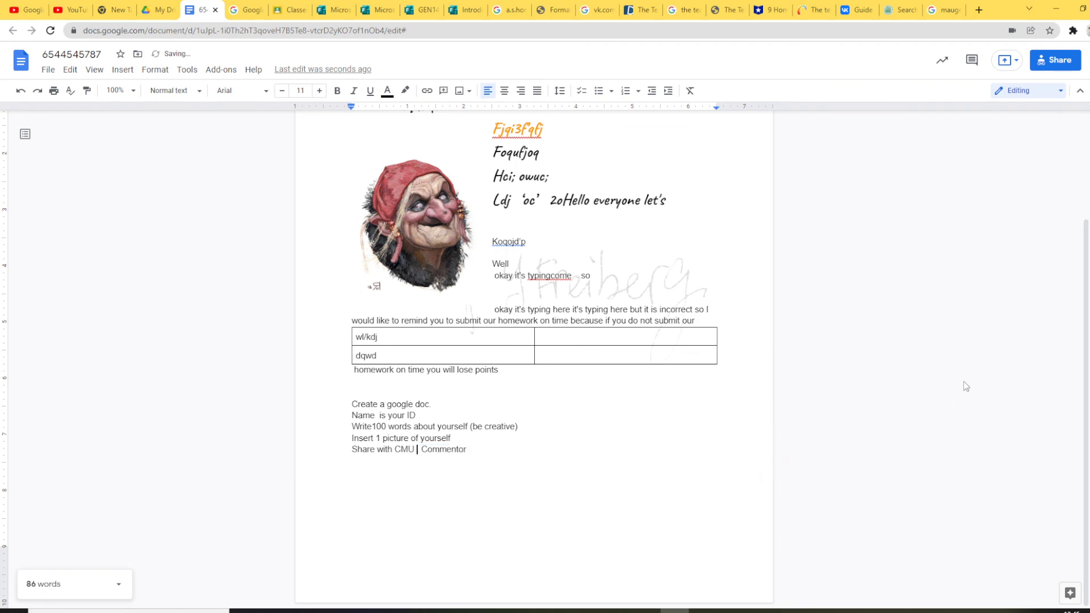
# Step: Restrict the document's link to Chiang Mai Rajabhat University members with Commenter access
pyautogui.click(1048, 66)
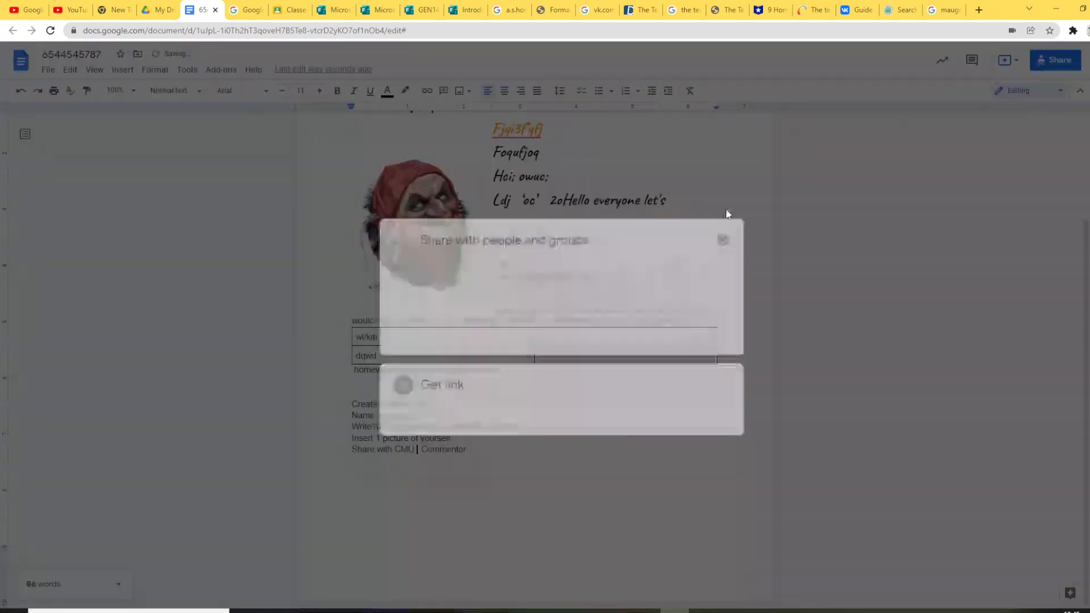
pyautogui.click(403, 421)
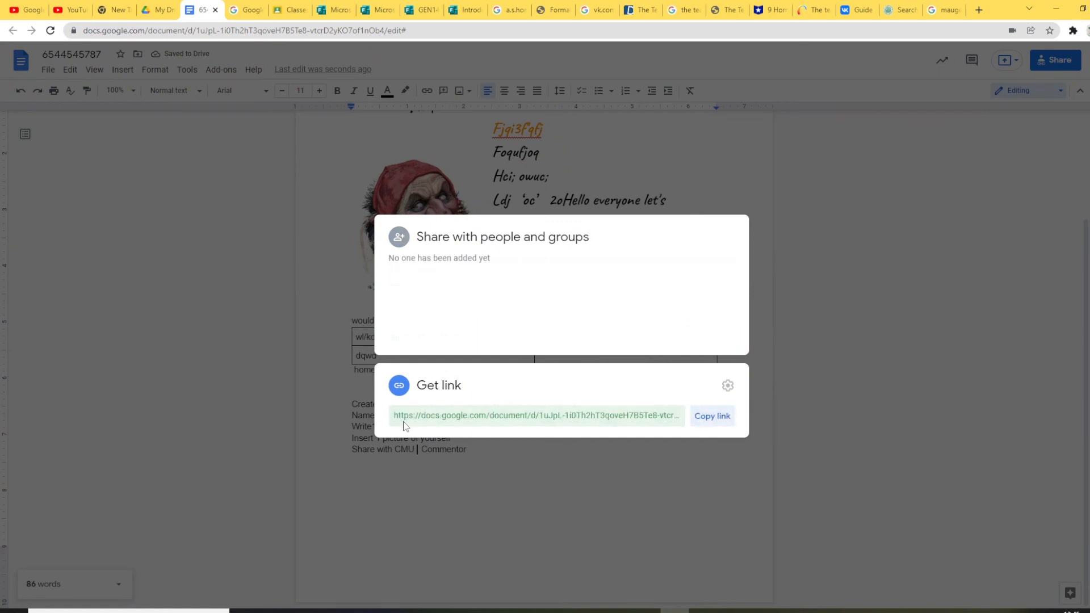
pyautogui.click(505, 374)
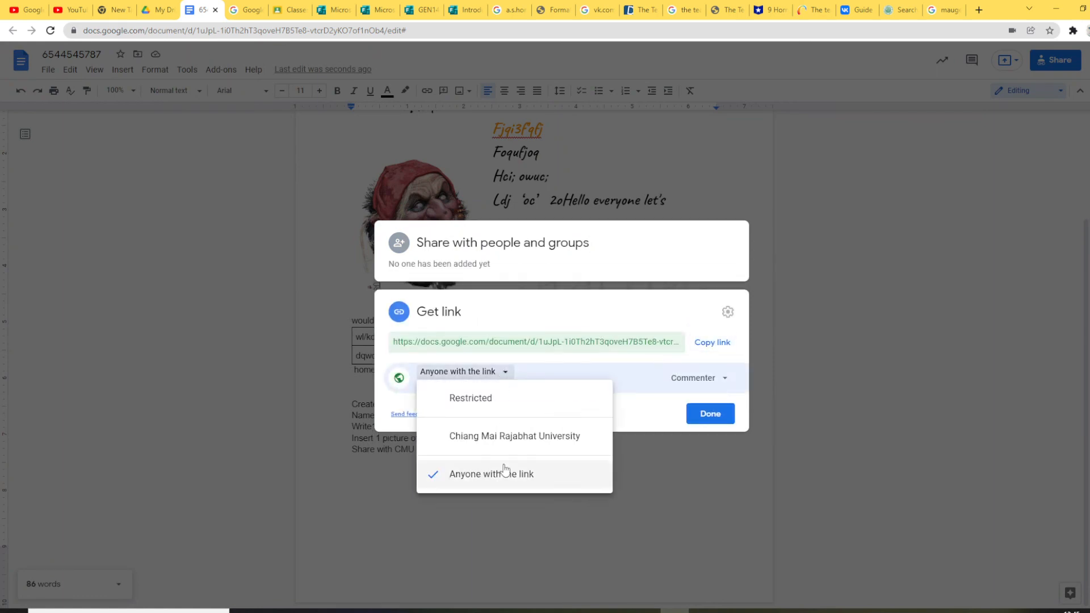
pyautogui.click(534, 435)
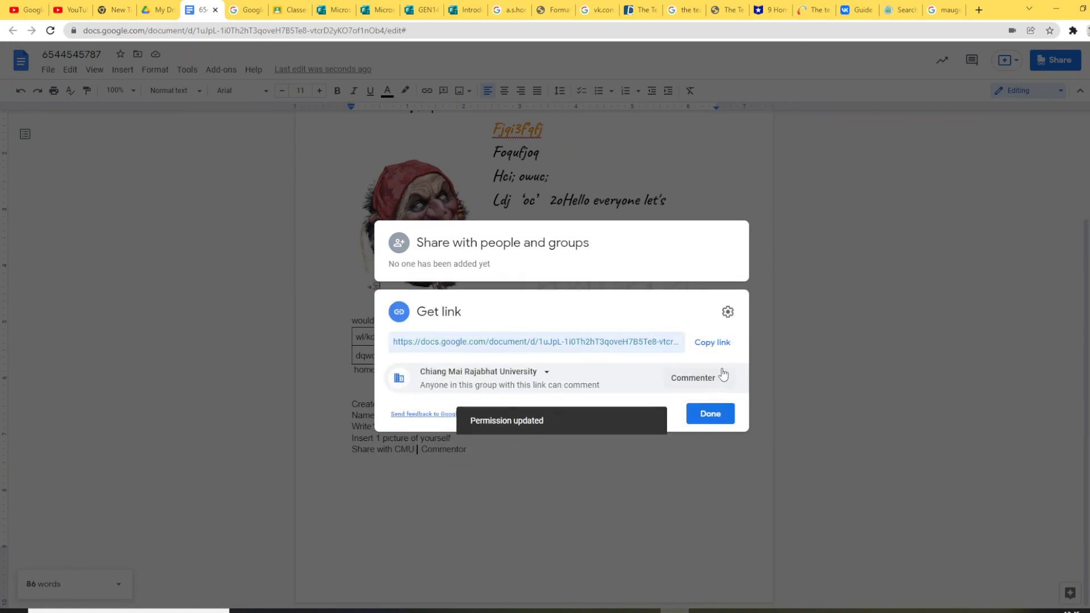
pyautogui.click(710, 414)
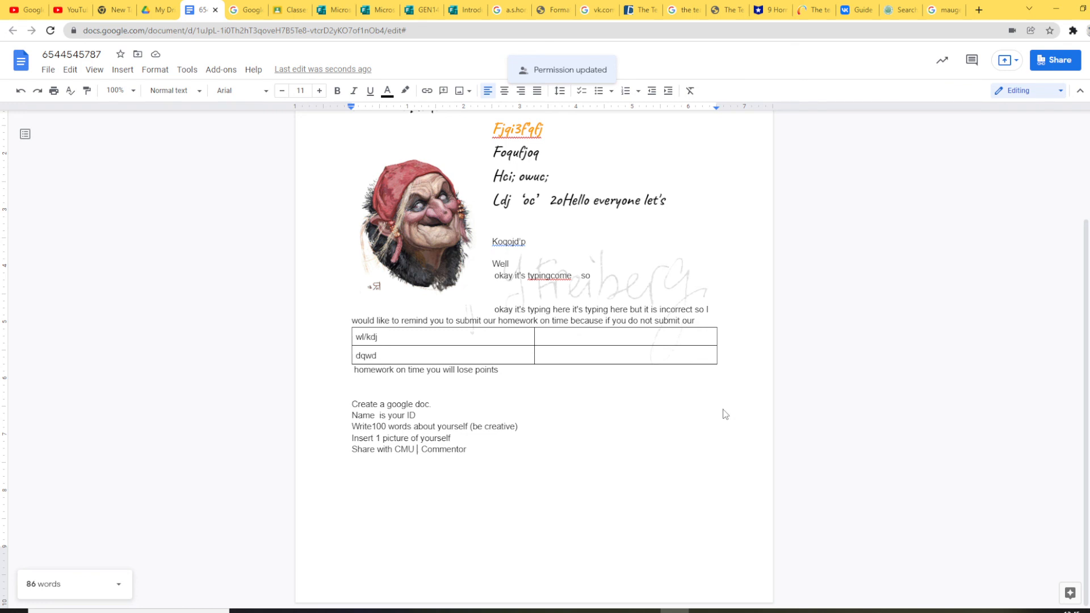
# Step: Add 'submit as homework in Google classroom' as a new line after the Commentor line
pyautogui.click(477, 450)
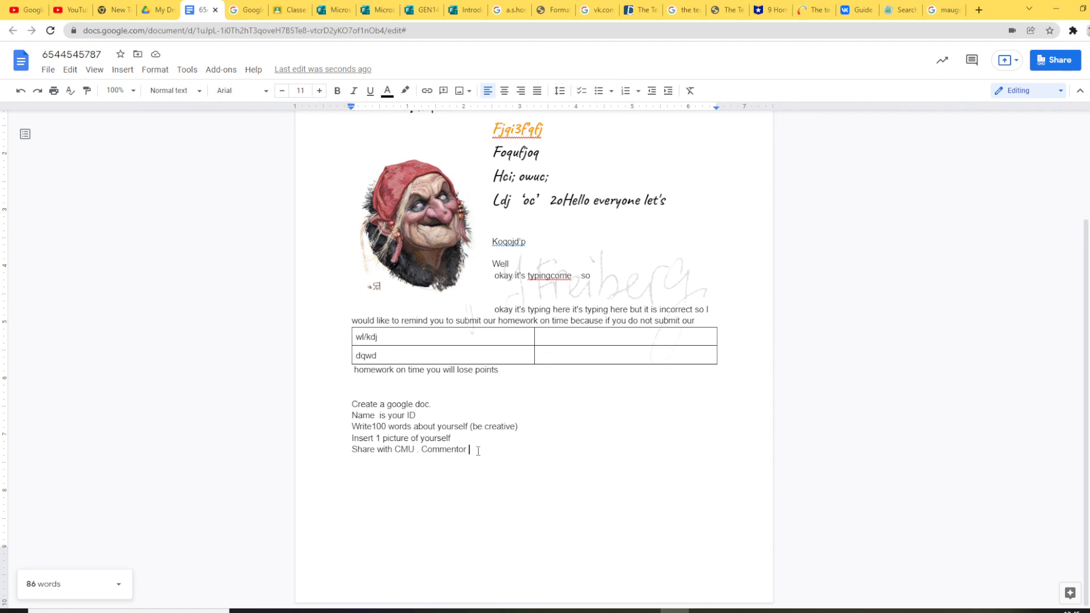
pyautogui.press('Return')
pyautogui.write('submit as homewor')
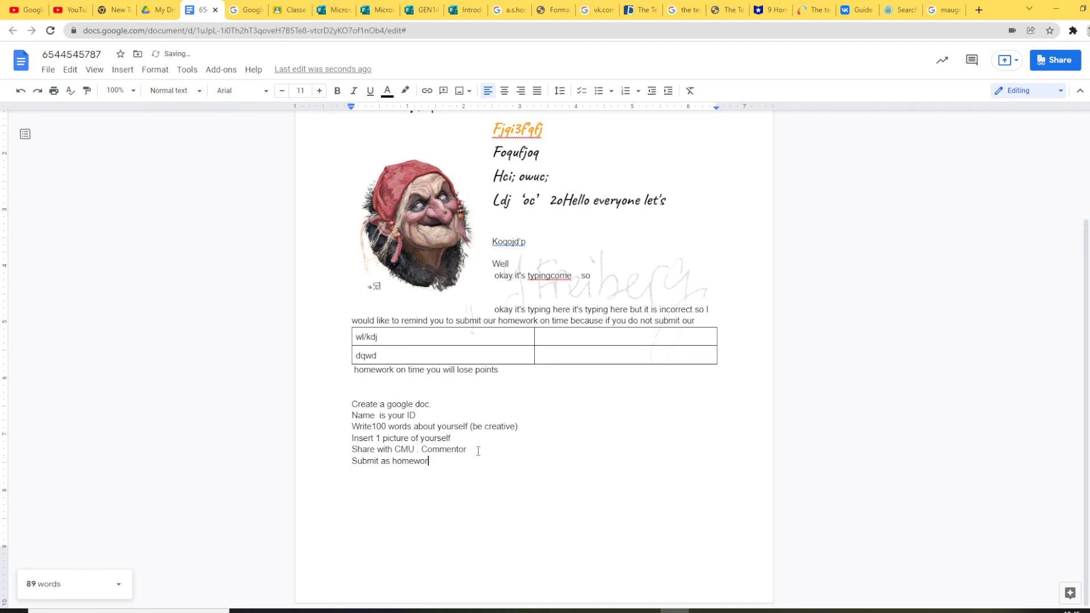
pyautogui.write('k in Google classroom')
# Step: Add a 'Spelling!' line after the word-count line and change 'Write' to 'Write/dictate'
pyautogui.click(533, 429)
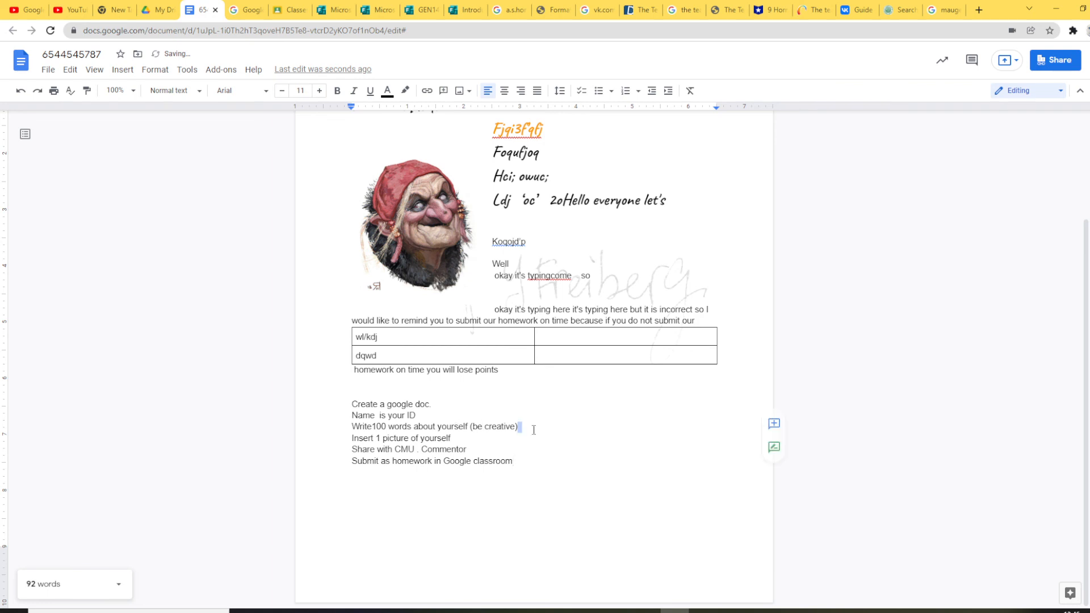
pyautogui.press('Return')
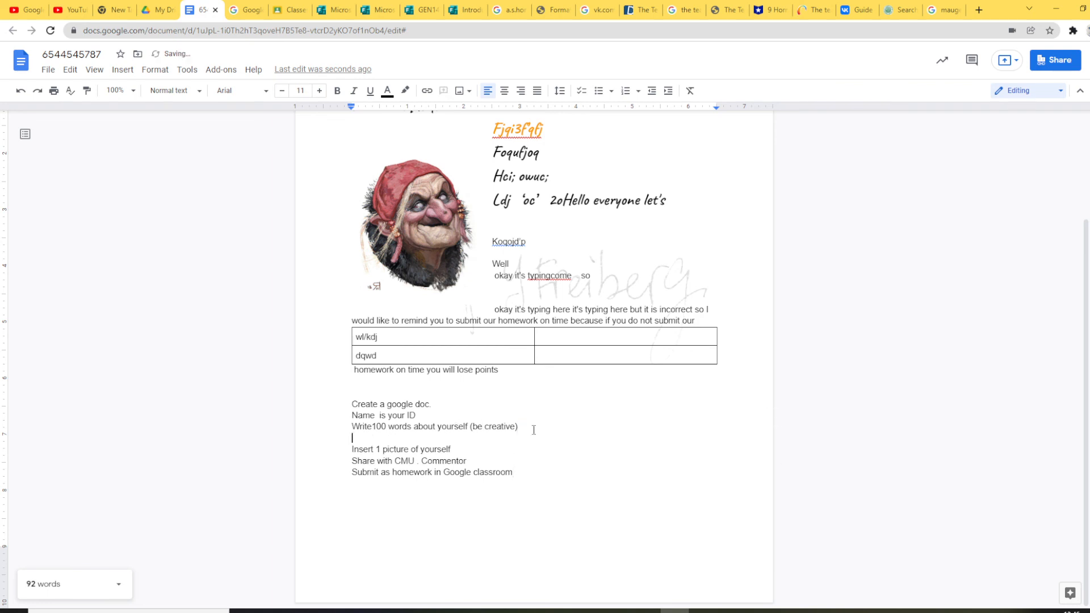
pyautogui.write('Spelling!')
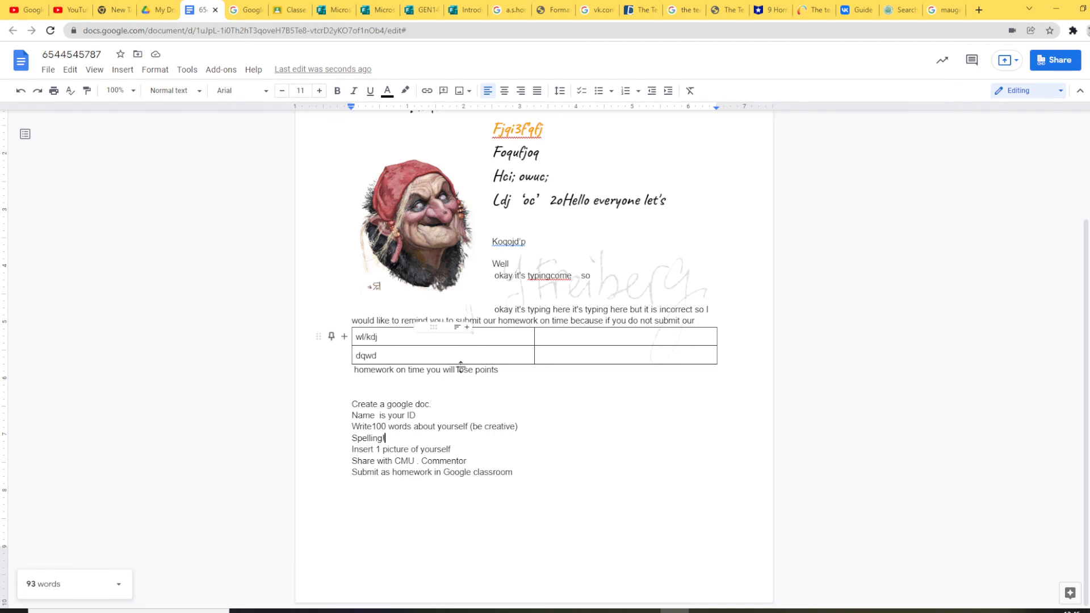
pyautogui.click(373, 427)
pyautogui.write('/dictate')
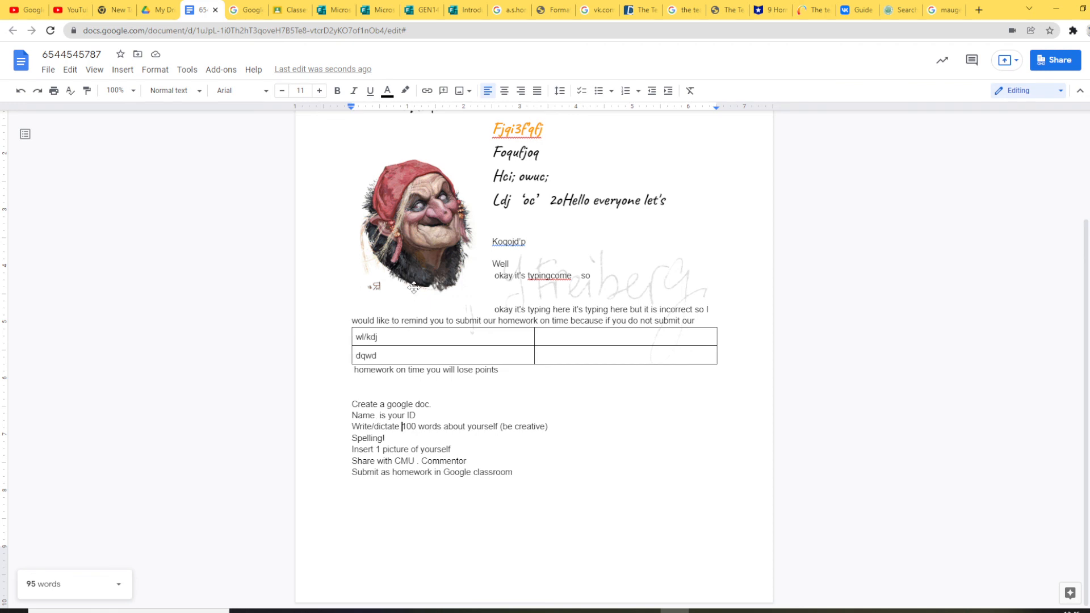
# Step: Review the finished instruction list, then bring the OBS Studio window to the front
pyautogui.scroll(2, 414, 287)
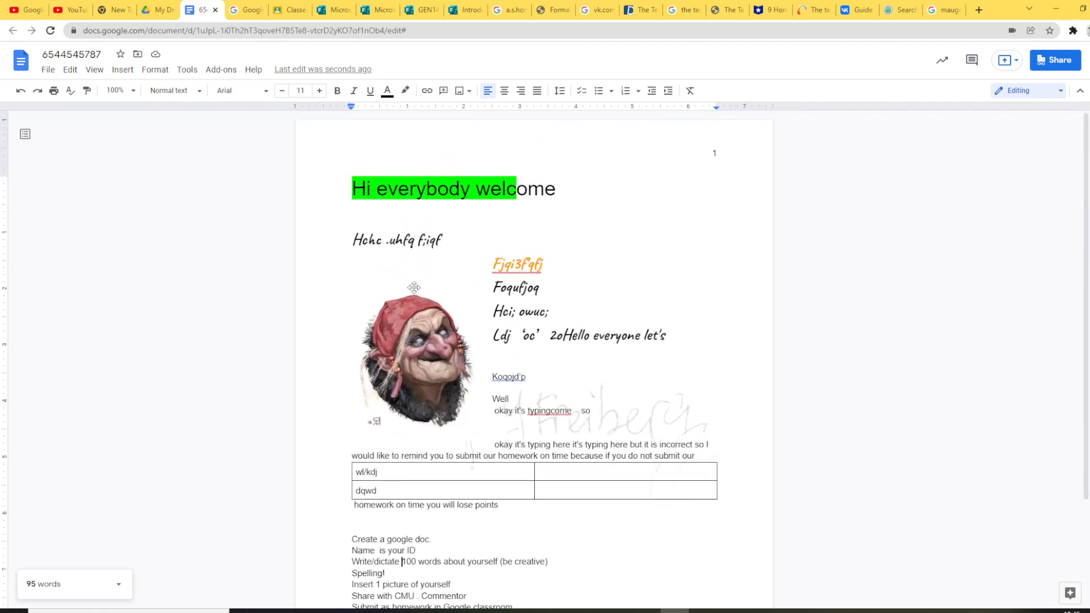
pyautogui.scroll(-1, 414, 287)
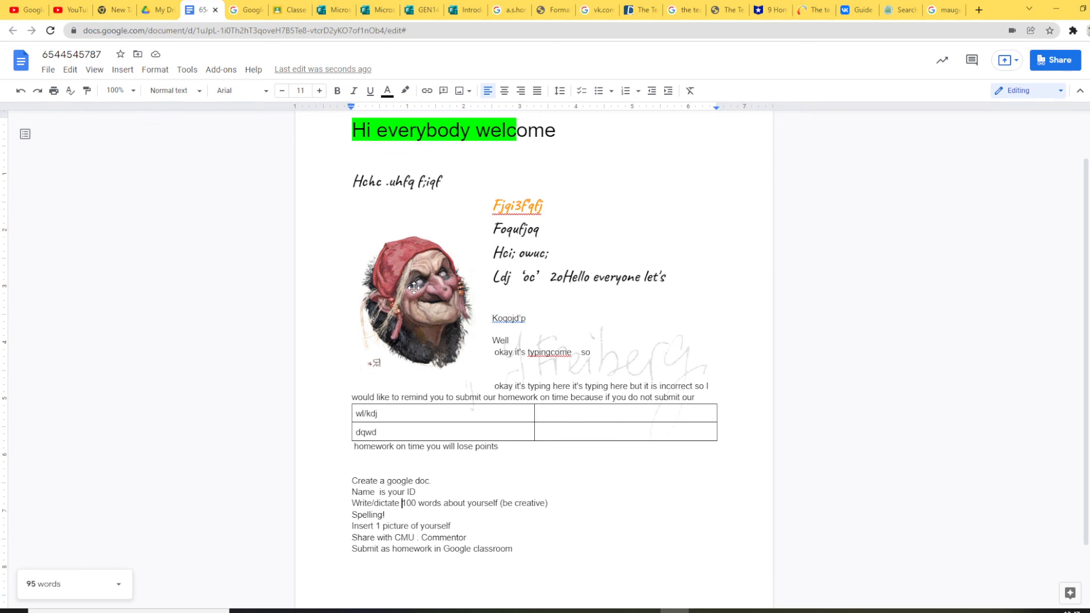
pyautogui.scroll(-1, 414, 287)
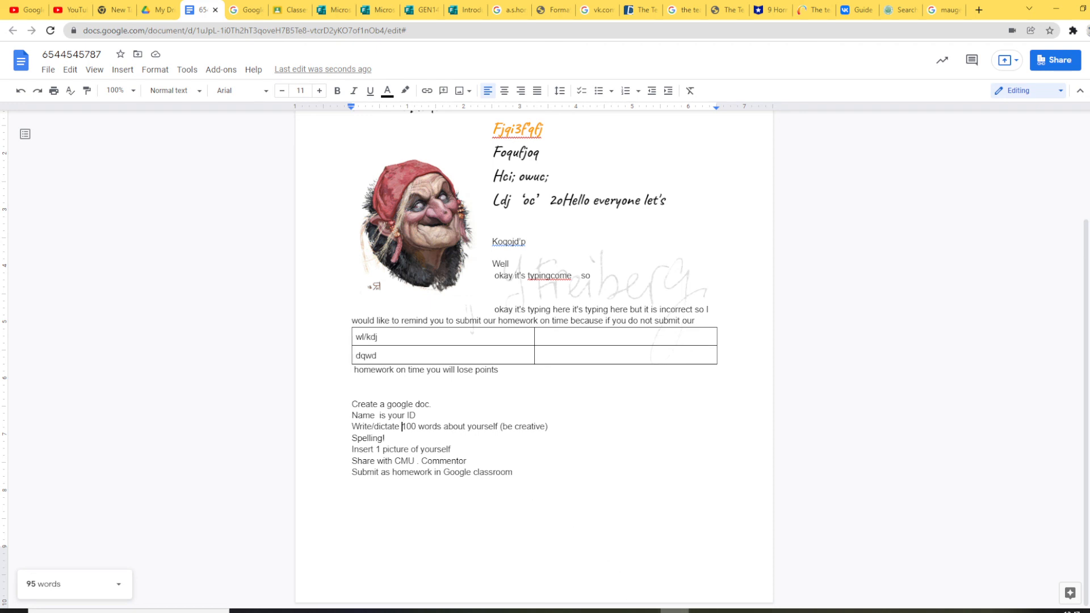
pyautogui.moveTo(704, 611)
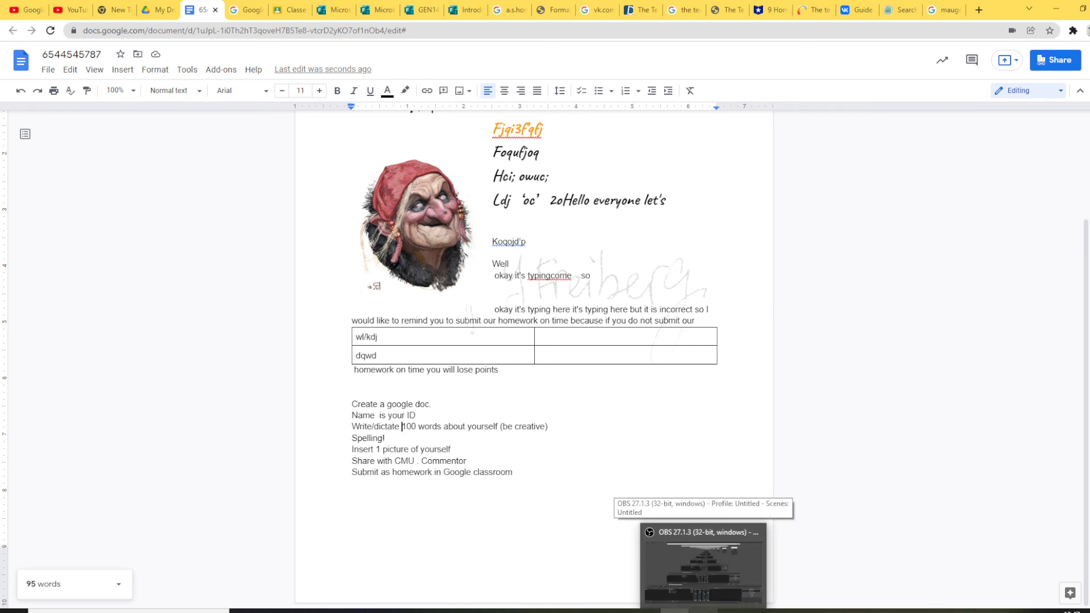
pyautogui.click(703, 565)
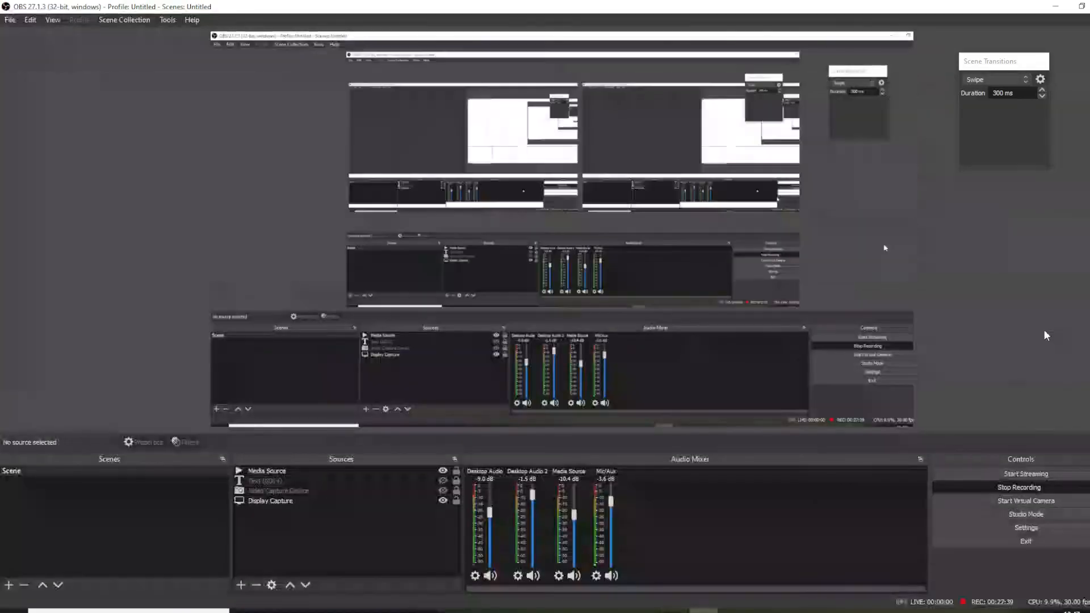